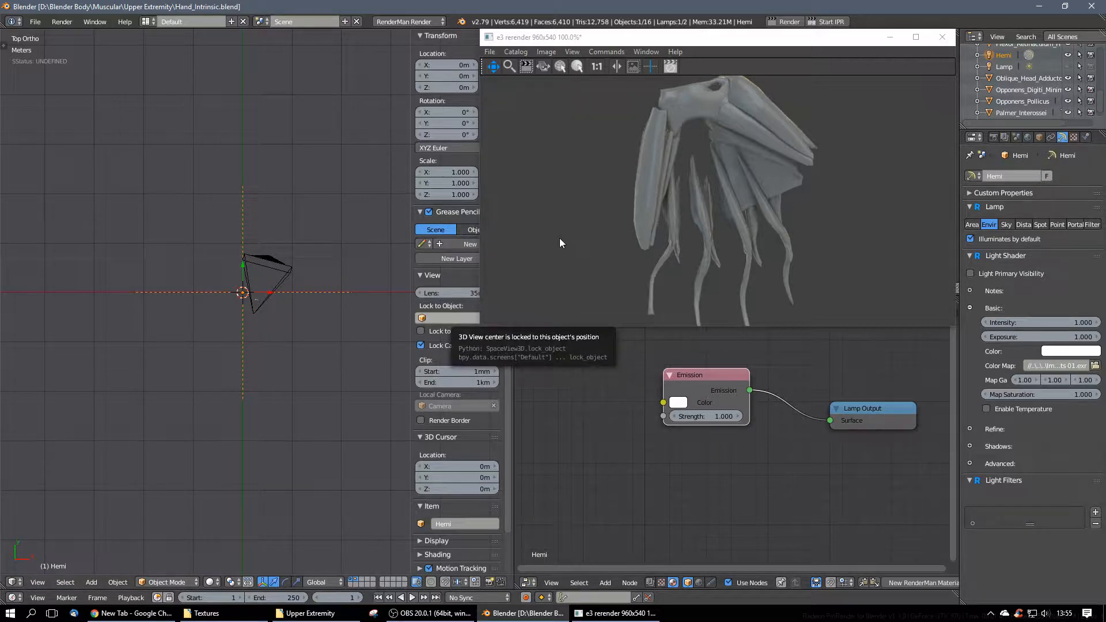
Step: Select the Abductor_Pollicus_Brevis muscle and frame the whole hand muscle group in the 3D view
{"action": "right_click", "coordinate": [255, 303]}
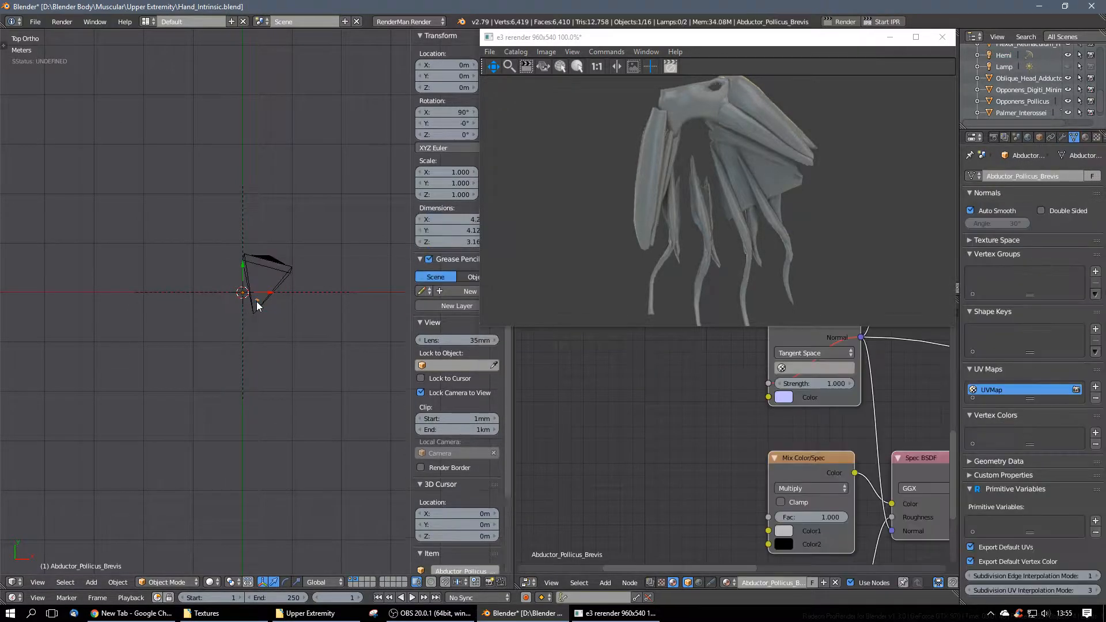
{"action": "key", "text": "KP_Decimal"}
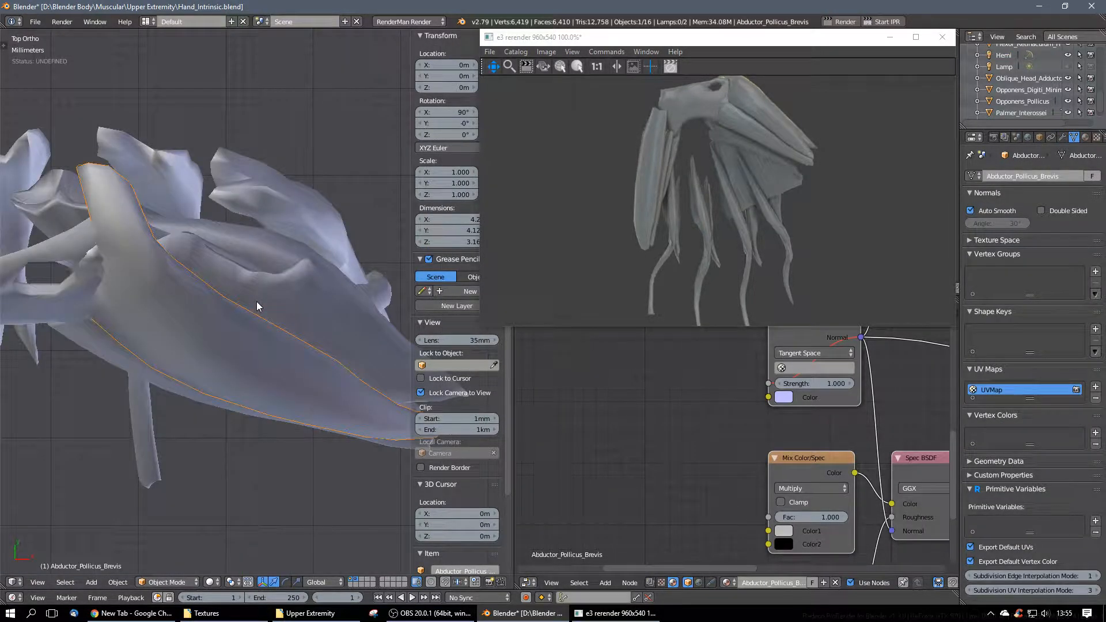
{"action": "middle_click_drag", "start_coordinate": [178, 353], "coordinate": [295, 328]}
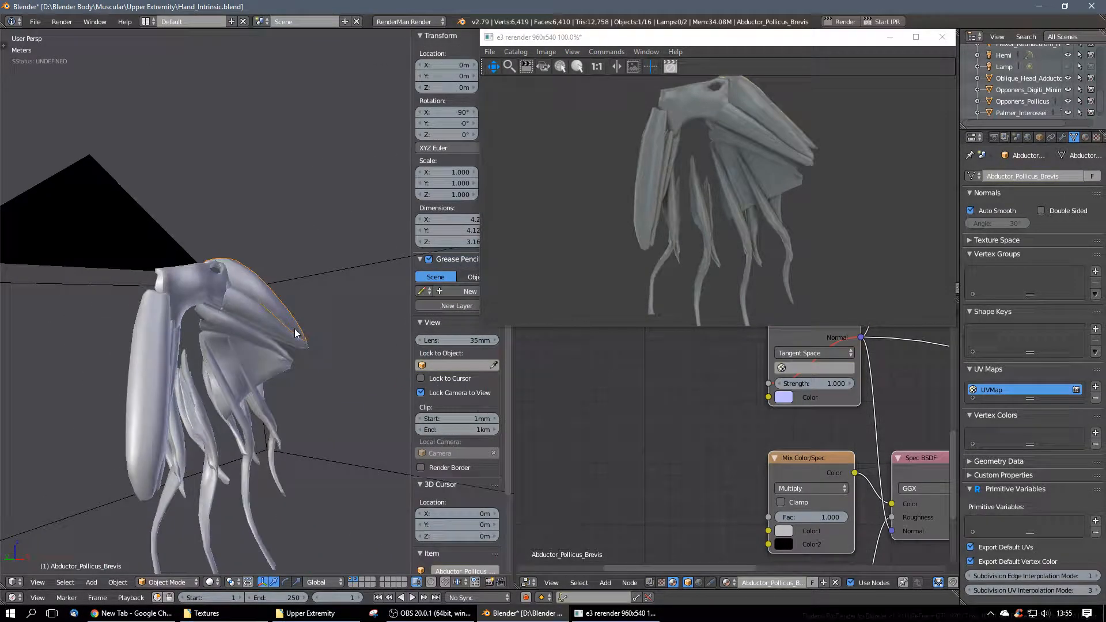
{"action": "middle_click_drag", "start_coordinate": [226, 411], "coordinate": [251, 280]}
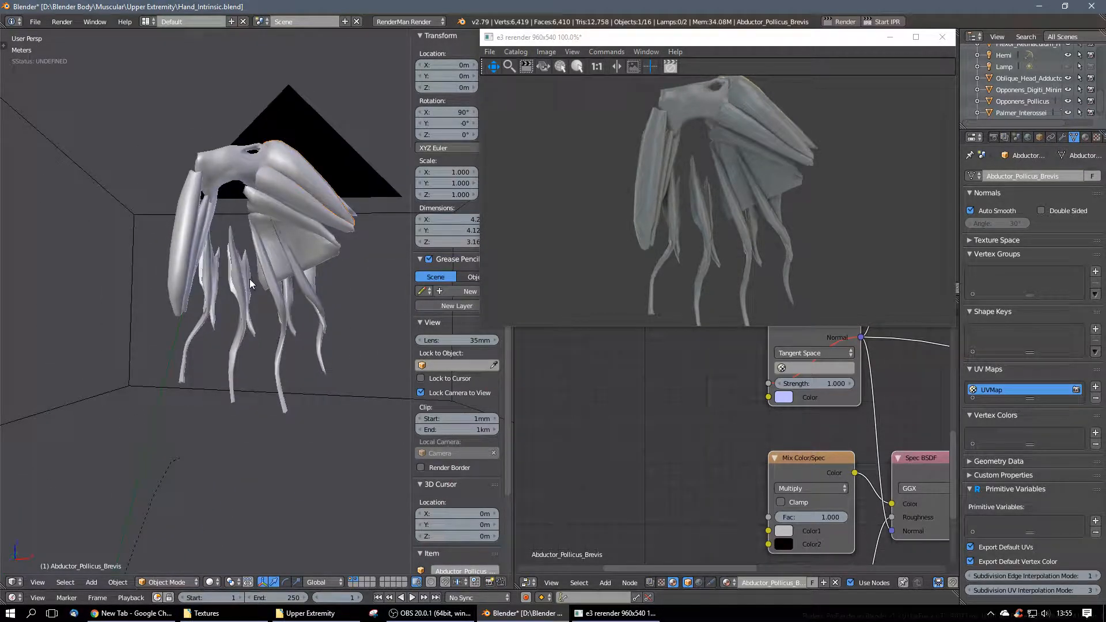
{"action": "scroll", "coordinate": [266, 227], "scroll_direction": "up", "scroll_amount": 1}
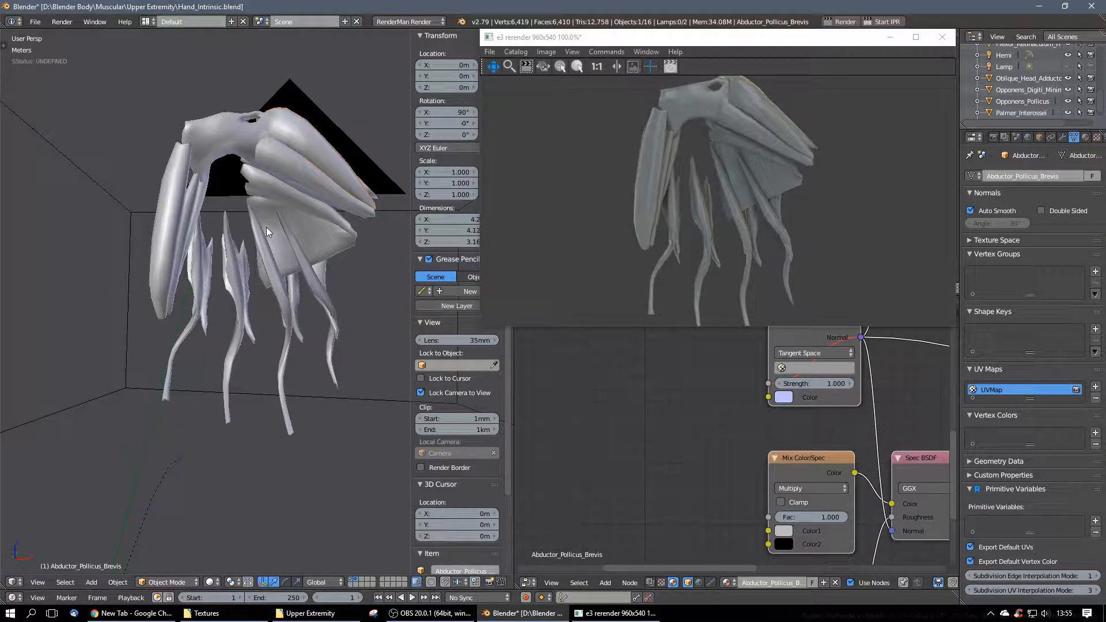
{"action": "key", "text": "Tab"}
{"action": "middle_click_drag", "start_coordinate": [266, 227], "coordinate": [332, 200]}
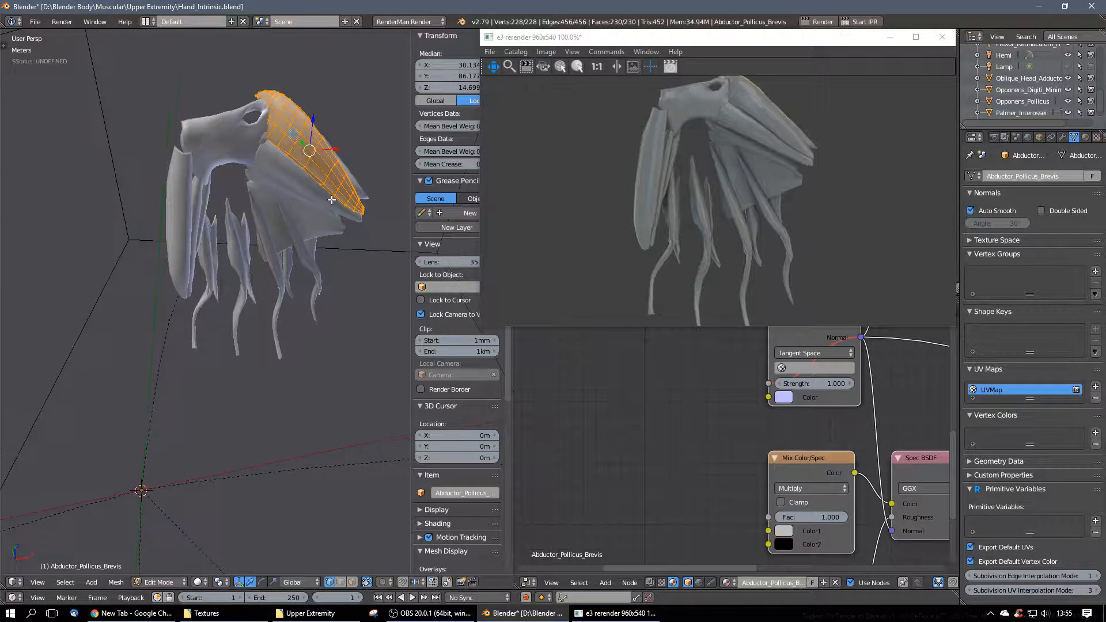
{"action": "key", "text": "Tab"}
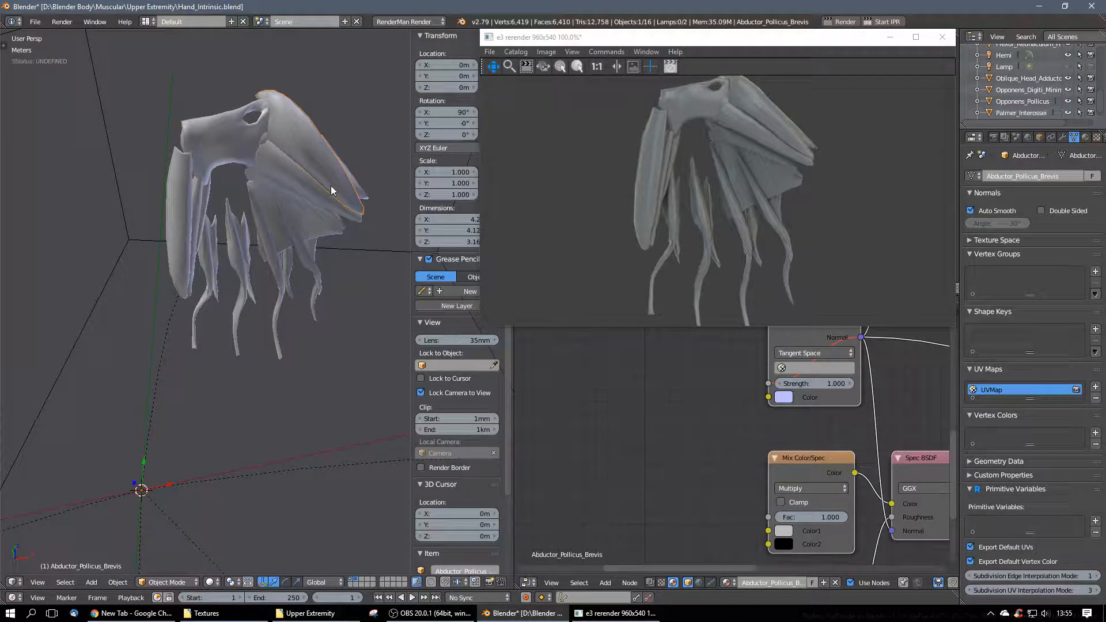
{"action": "middle_click_drag", "start_coordinate": [302, 199], "coordinate": [289, 165]}
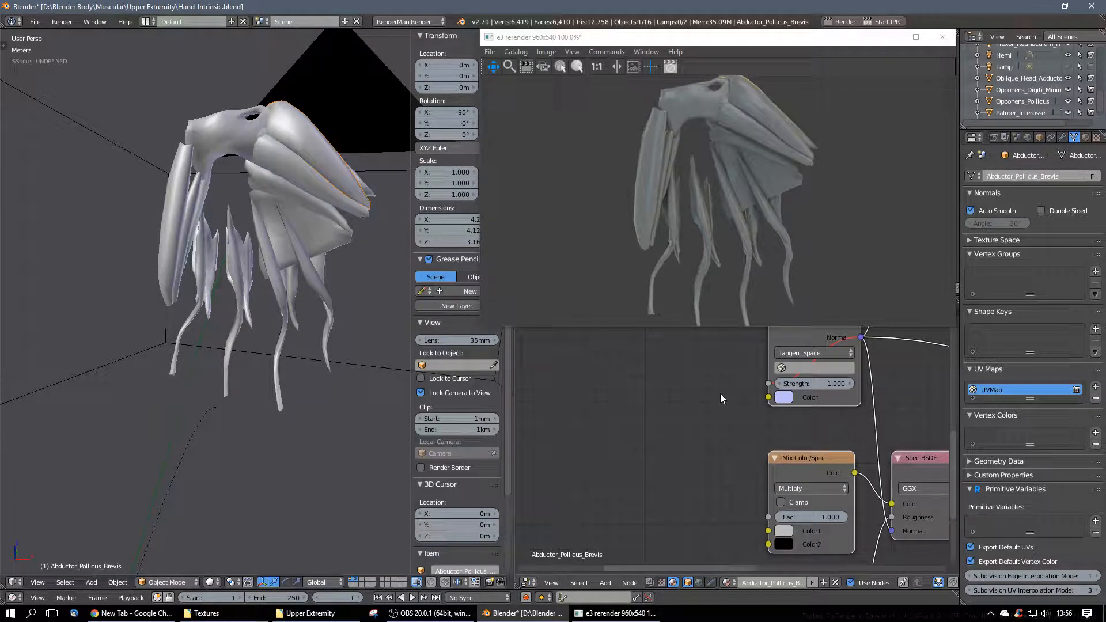
Step: Delete all the existing shader nodes from the Abductor_Pollicus_Brevis material
{"action": "scroll", "coordinate": [712, 410], "scroll_direction": "down", "scroll_amount": 5}
{"action": "scroll", "coordinate": [712, 410], "scroll_direction": "right", "scroll_amount": 5, "text": "ctrl"}
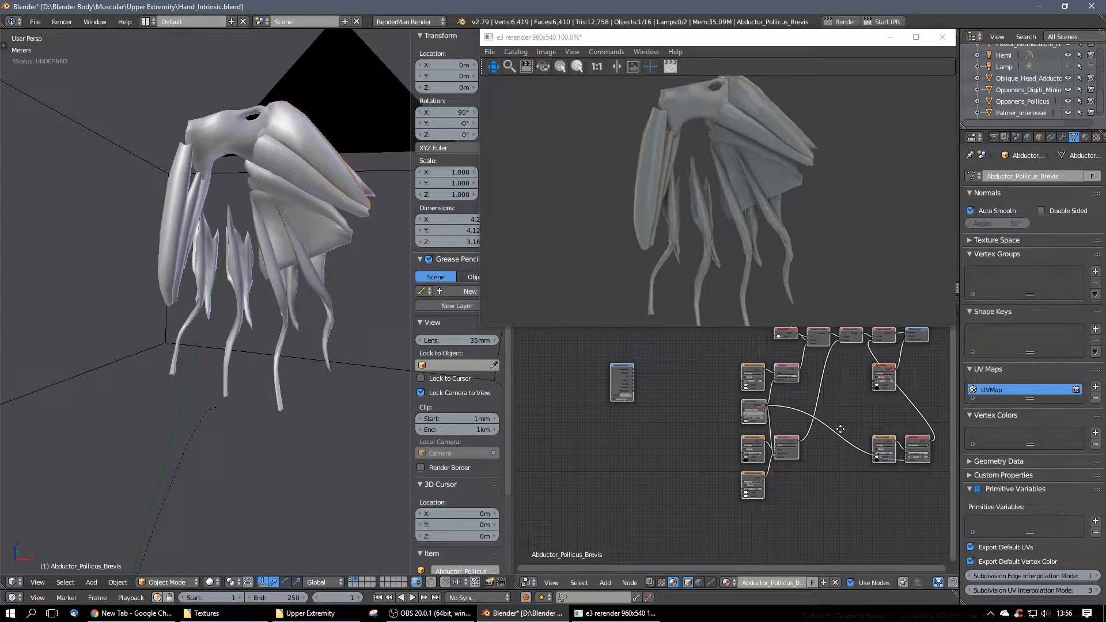
{"action": "scroll", "coordinate": [682, 418], "scroll_direction": "up", "scroll_amount": 2}
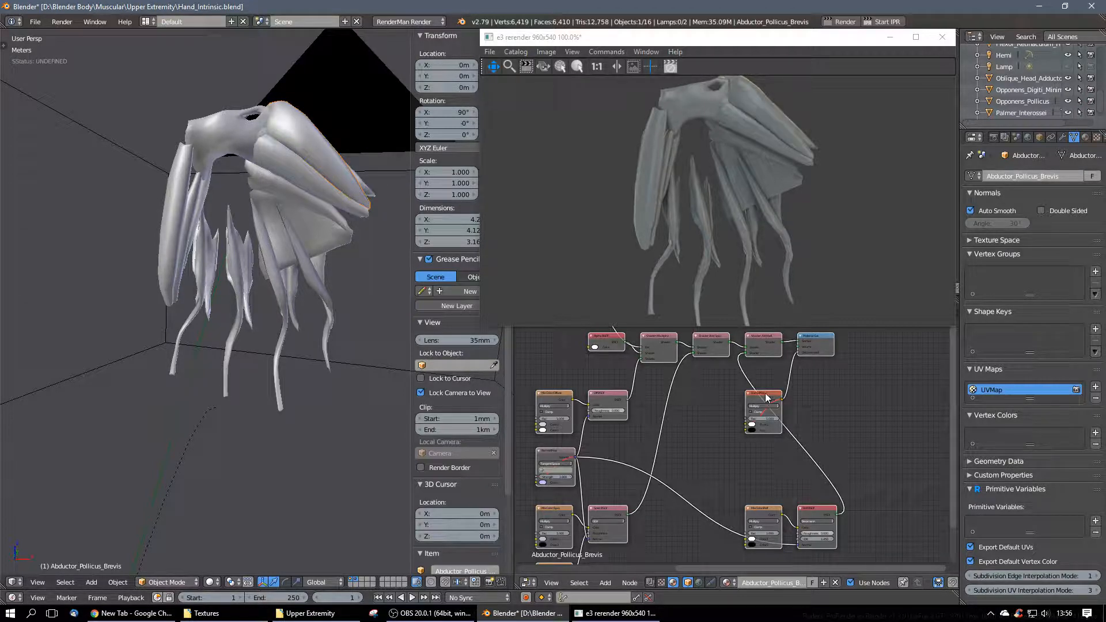
{"action": "left_click_drag", "start_coordinate": [767, 397], "coordinate": [790, 416]}
{"action": "scroll", "coordinate": [710, 428], "scroll_direction": "down", "scroll_amount": 4}
{"action": "middle_click_drag", "start_coordinate": [707, 429], "coordinate": [753, 409]}
{"action": "scroll", "coordinate": [753, 409], "scroll_direction": "up", "scroll_amount": 2}
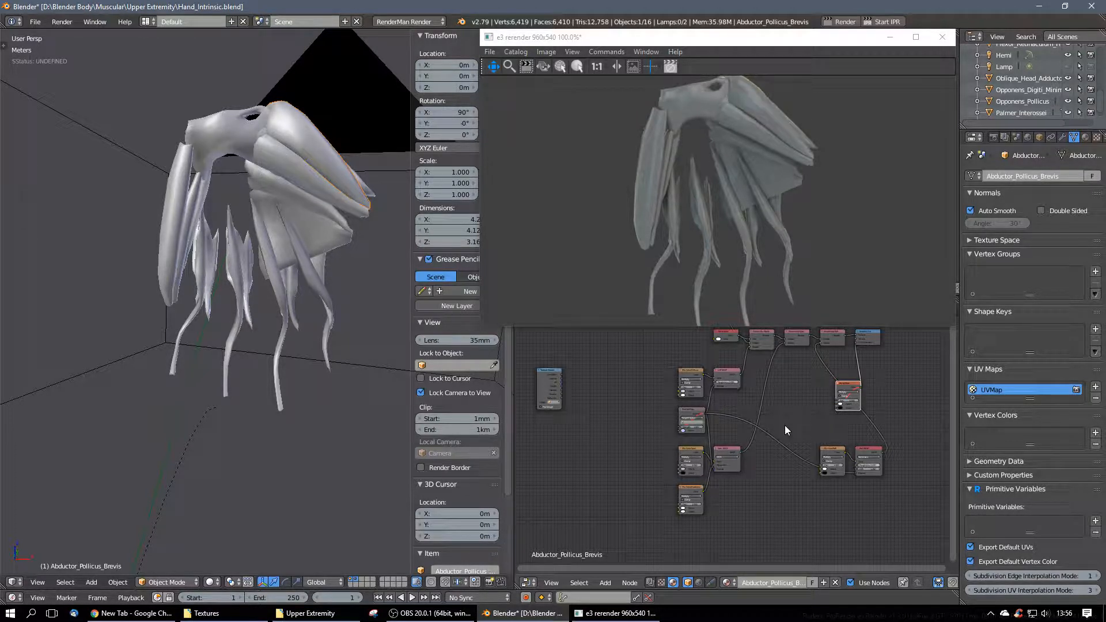
{"action": "scroll", "coordinate": [783, 427], "scroll_direction": "up", "scroll_amount": 2}
{"action": "scroll", "coordinate": [783, 430], "scroll_direction": "down", "scroll_amount": 3}
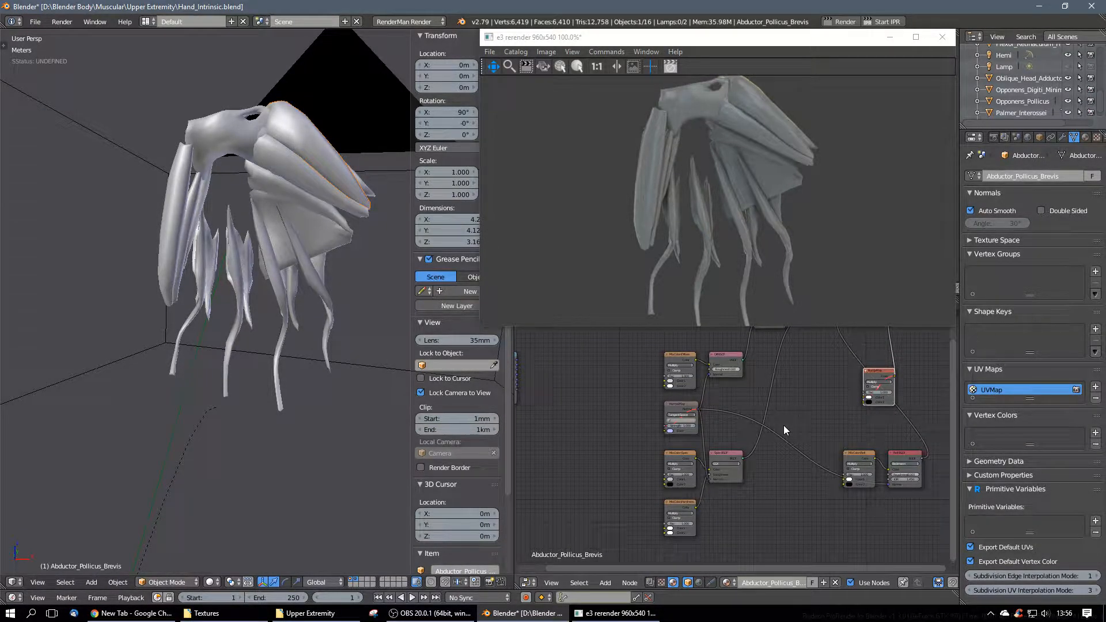
{"action": "scroll", "coordinate": [783, 430], "scroll_direction": "down", "scroll_amount": 3}
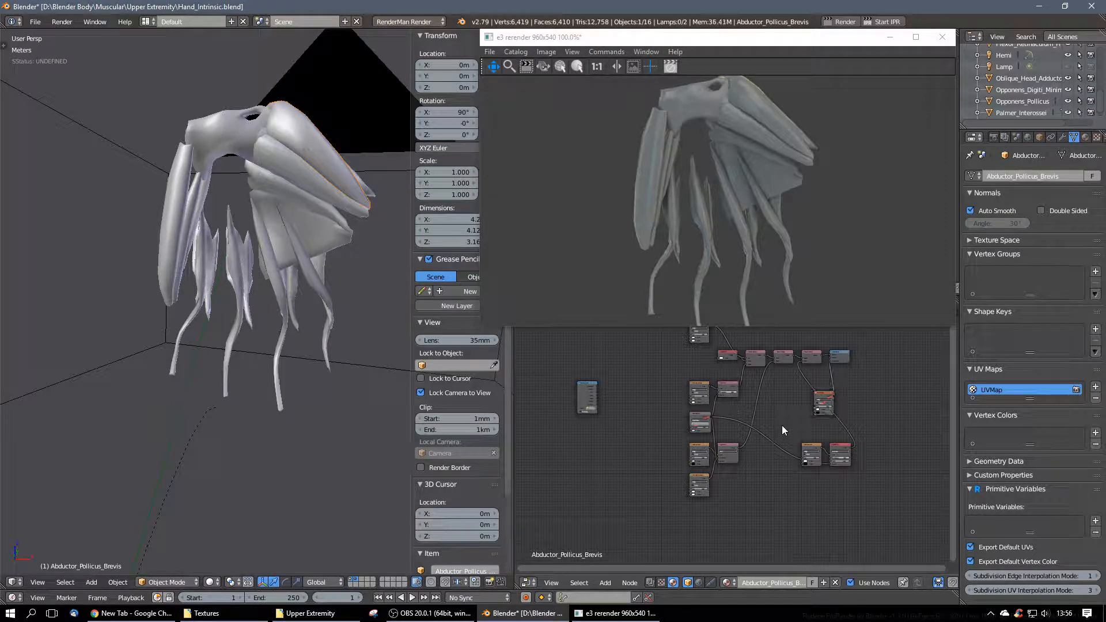
{"action": "key", "text": "a"}
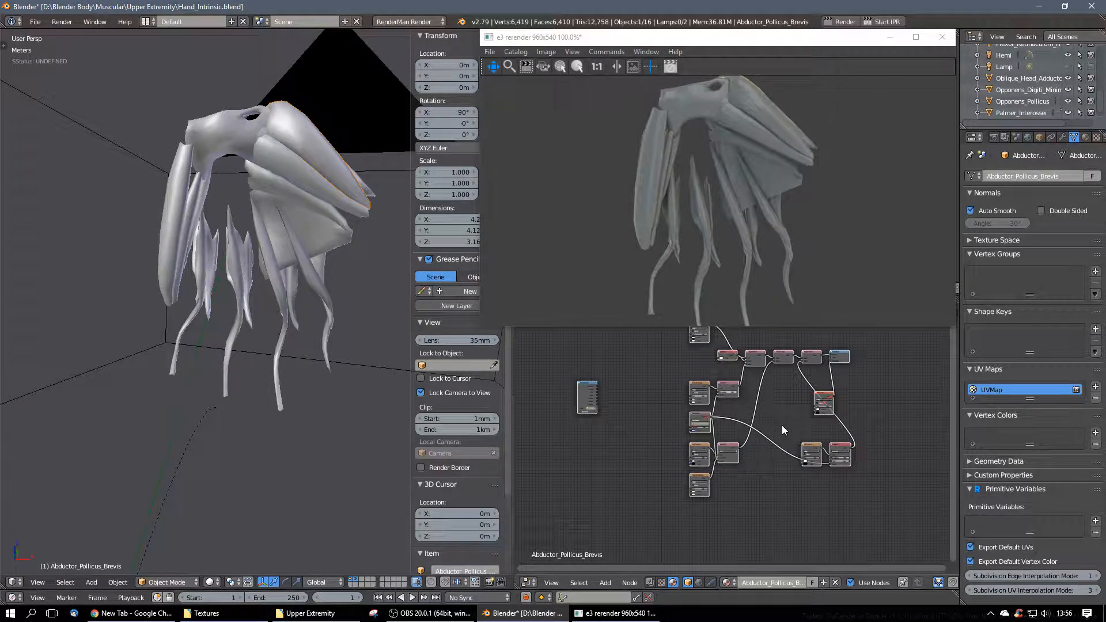
{"action": "key", "text": "x"}
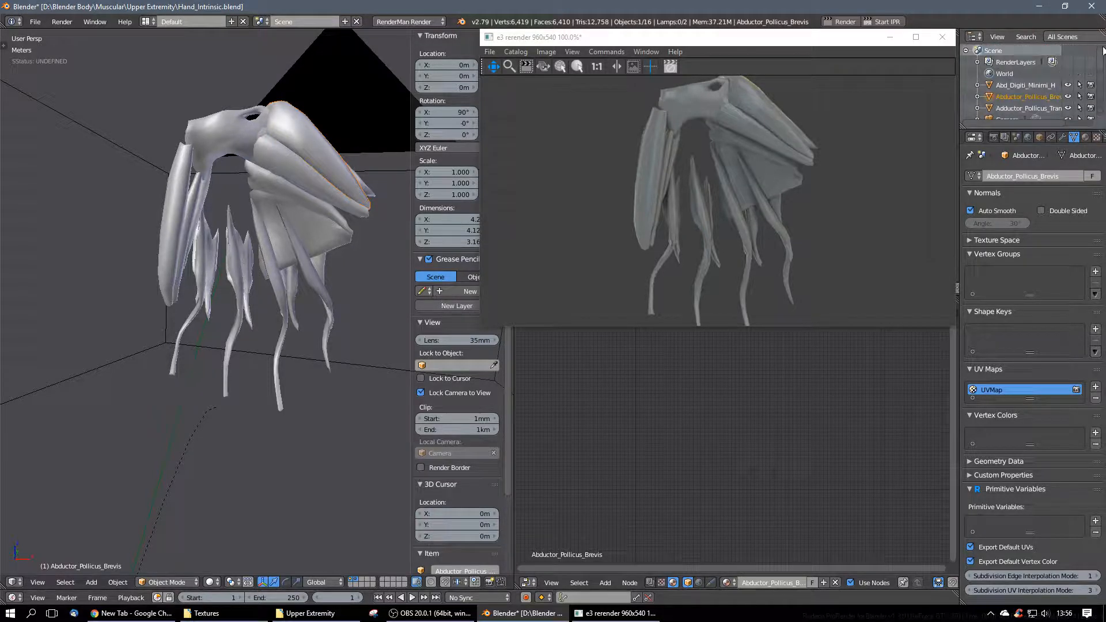
Step: Select the Abd_Digiti_Minimi_H object and delete all the nodes of its material
{"action": "scroll", "coordinate": [1037, 87], "scroll_direction": "up", "scroll_amount": 10}
{"action": "left_click", "coordinate": [1026, 85]}
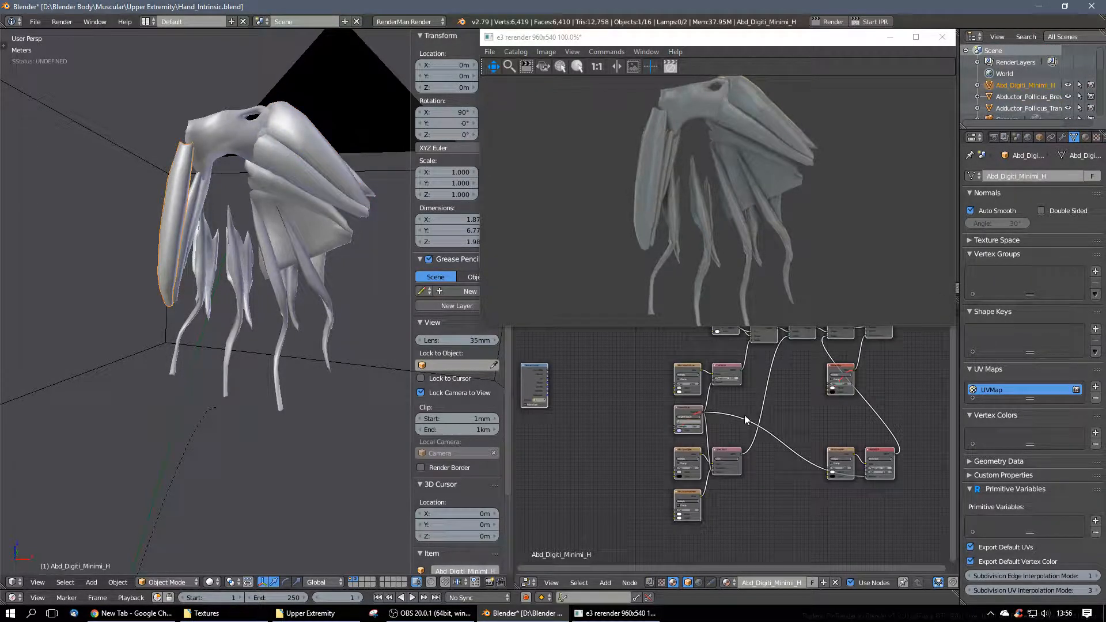
{"action": "key", "text": "x"}
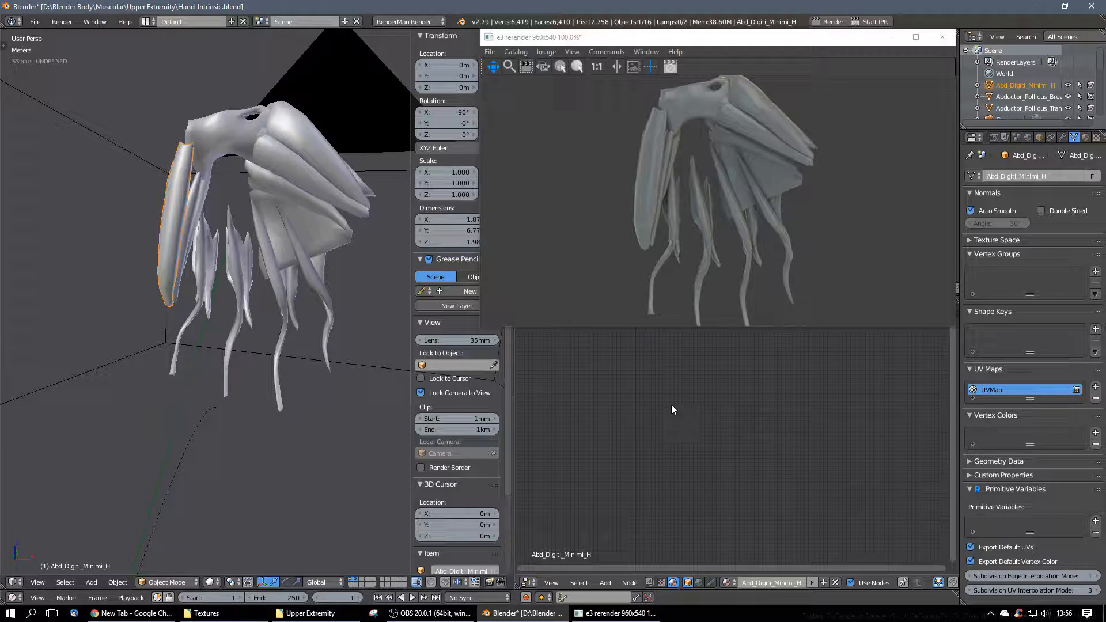
Step: Add a PRMan Material output node to the empty Abd_Digiti_Minimi_H node tree
{"action": "key", "text": "shift+a"}
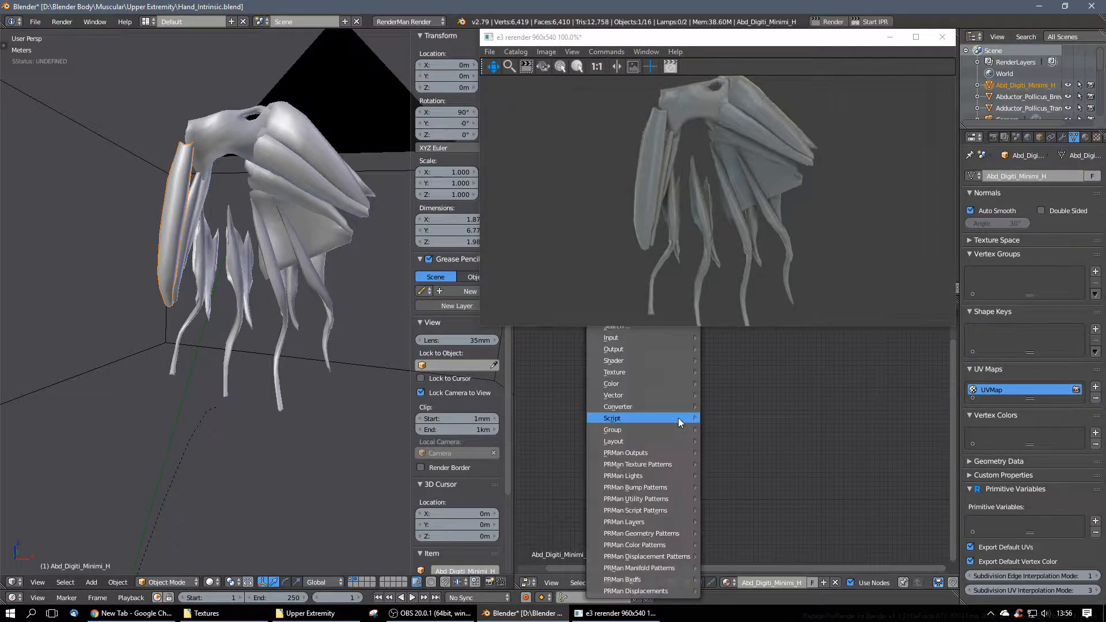
{"action": "mouse_move", "coordinate": [679, 417]}
{"action": "mouse_move", "coordinate": [651, 454]}
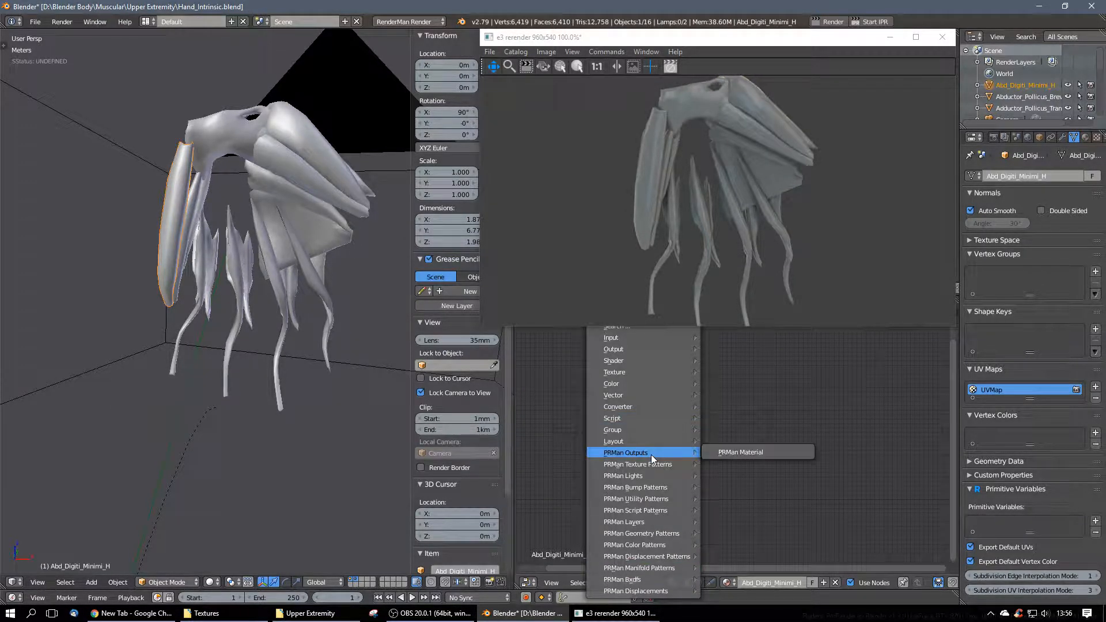
{"action": "left_click", "coordinate": [719, 451]}
{"action": "left_click", "coordinate": [815, 397]}
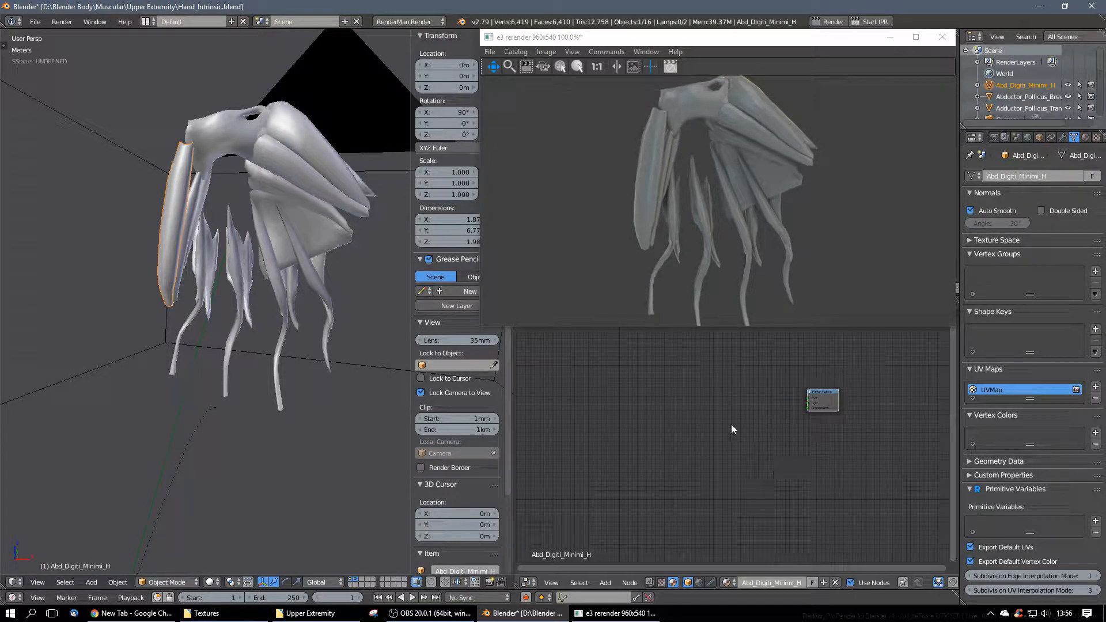
Step: Add a PxrDisney Bxdf node beside the PRMan Material node and connect its Bxdf output to the Bxdf input
{"action": "scroll", "coordinate": [798, 410], "scroll_direction": "up", "scroll_amount": 2}
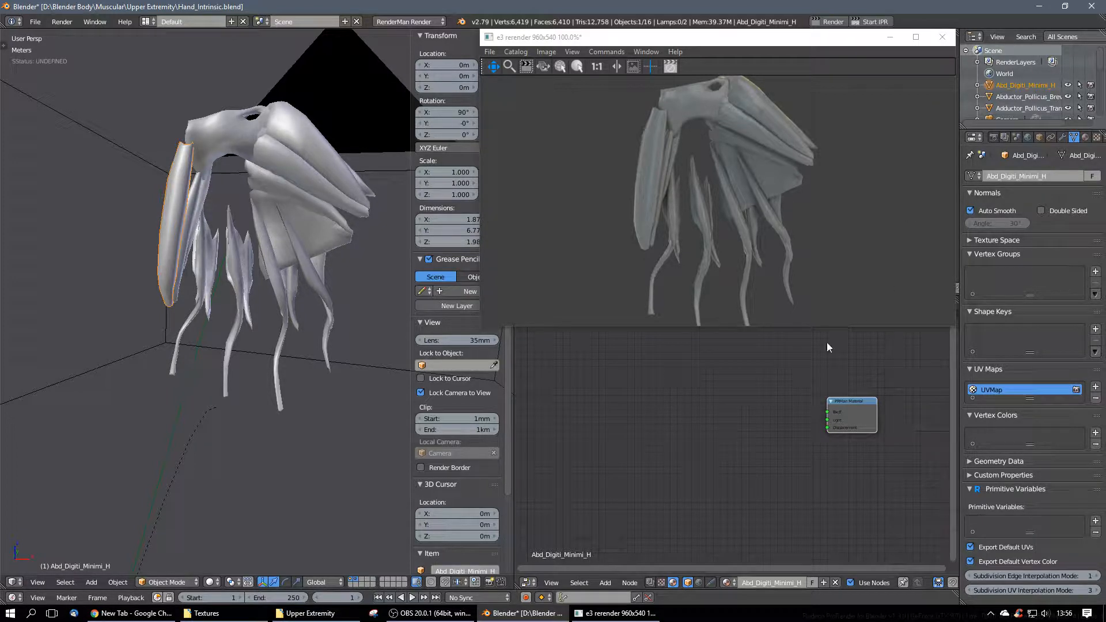
{"action": "scroll", "coordinate": [731, 408], "scroll_direction": "up", "scroll_amount": 1}
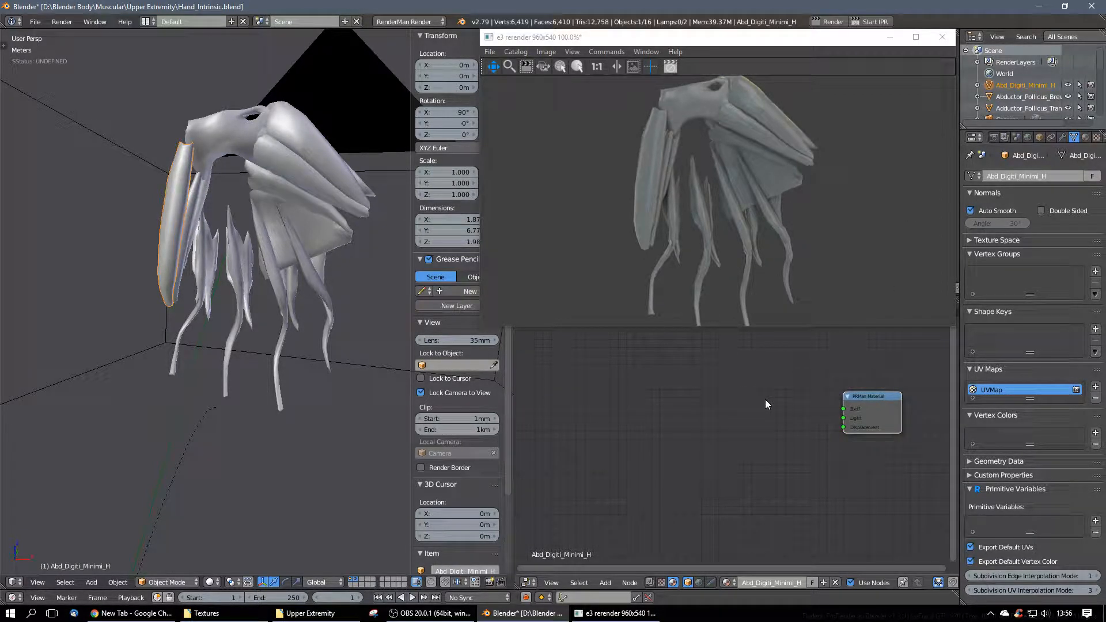
{"action": "key", "text": "shift+a"}
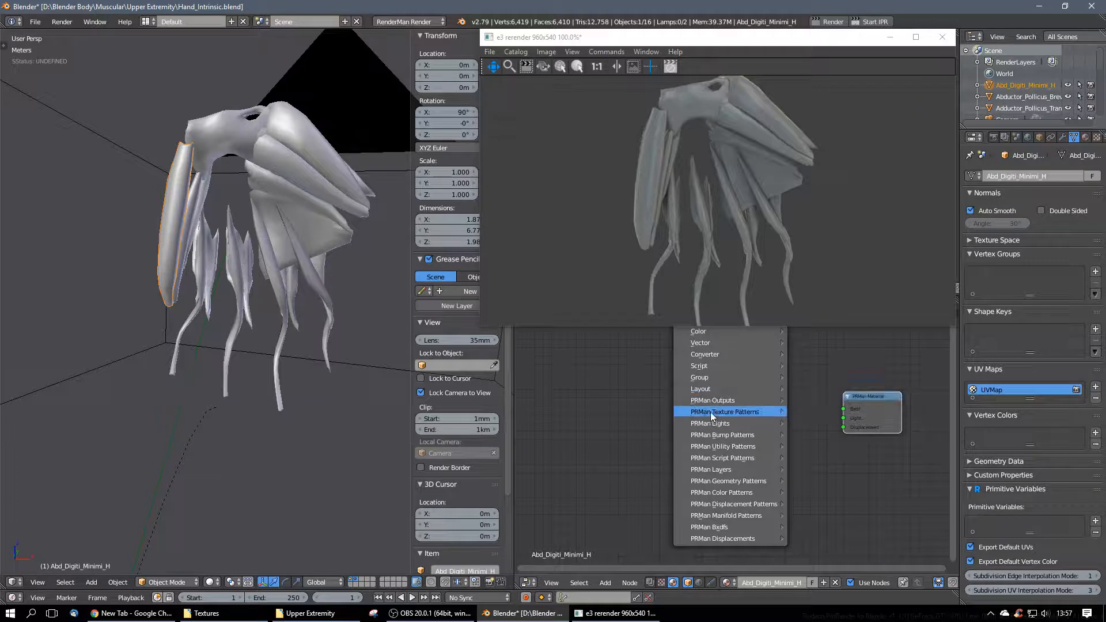
{"action": "mouse_move", "coordinate": [716, 413]}
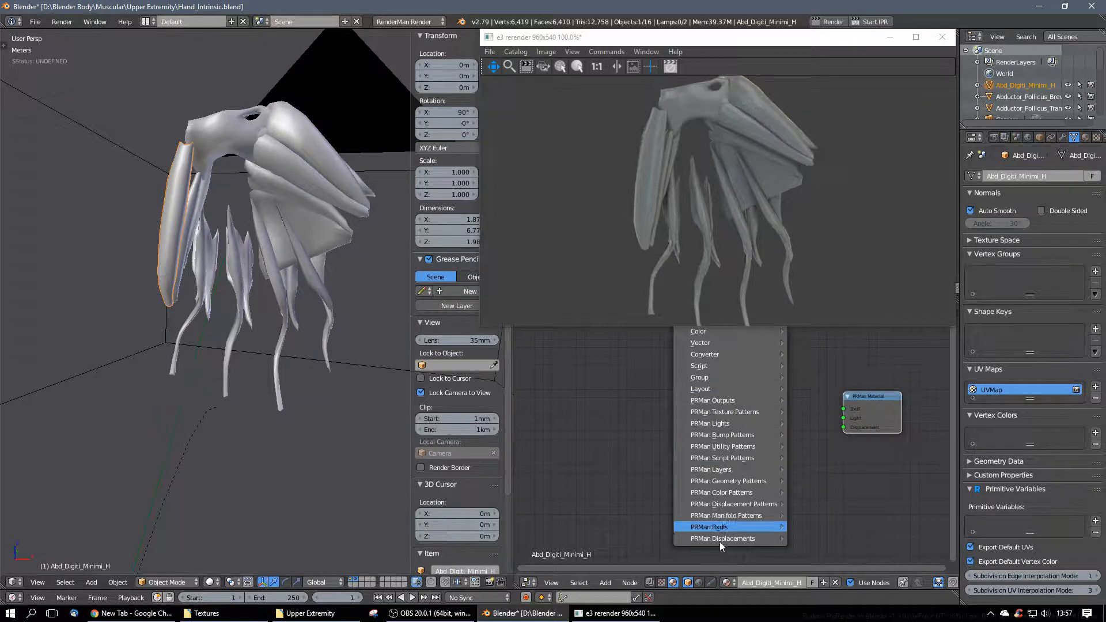
{"action": "mouse_move", "coordinate": [700, 469]}
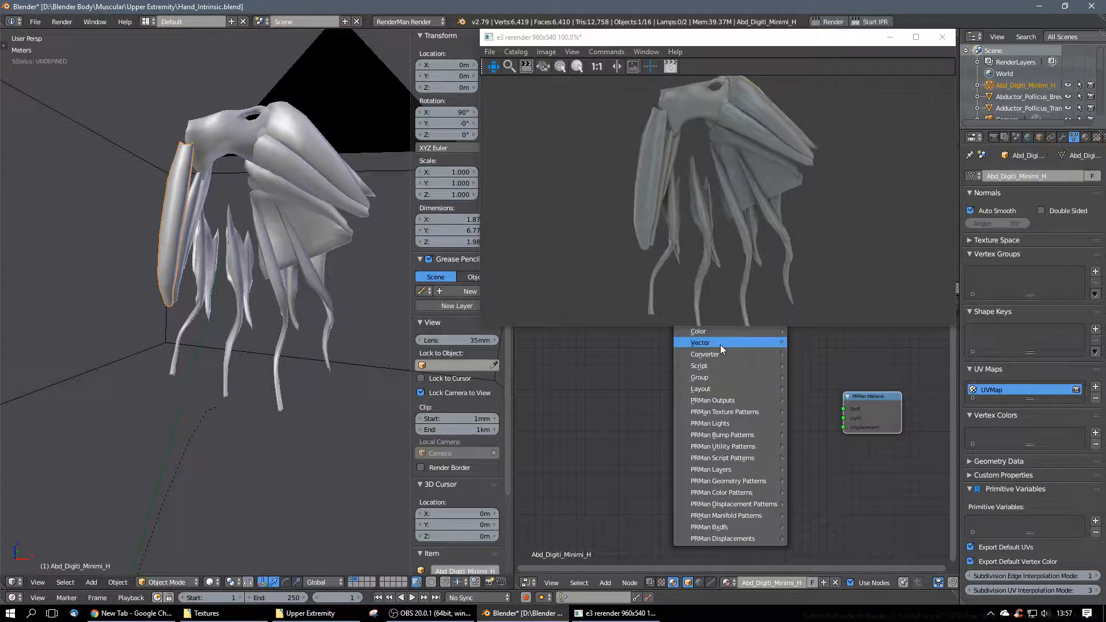
{"action": "mouse_move", "coordinate": [720, 344]}
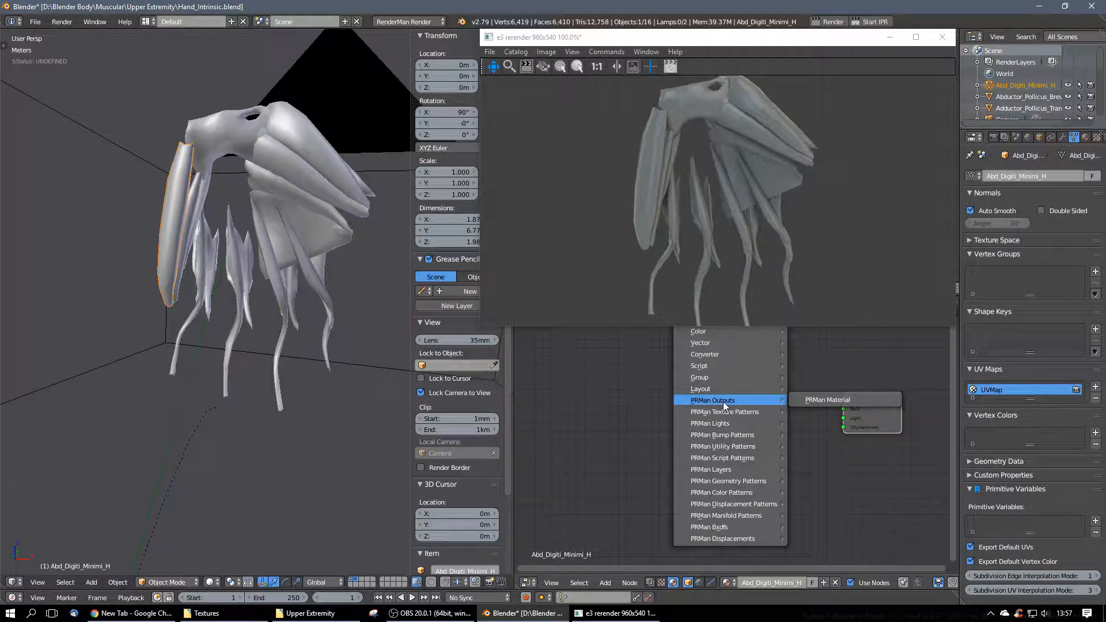
{"action": "mouse_move", "coordinate": [725, 534]}
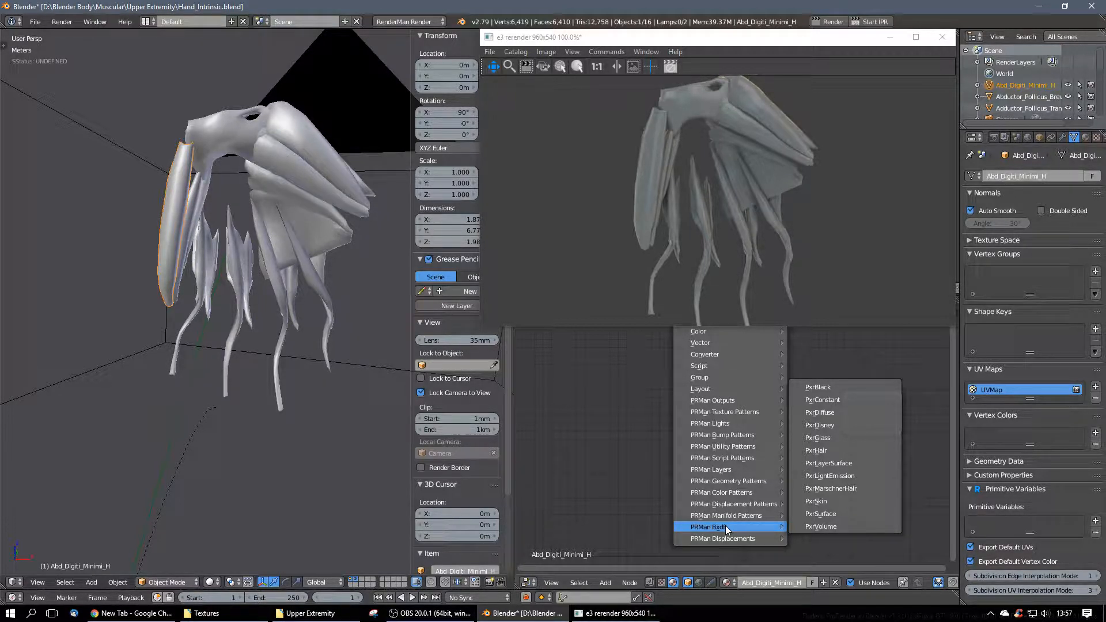
{"action": "left_click", "coordinate": [820, 425]}
{"action": "left_click", "coordinate": [739, 375]}
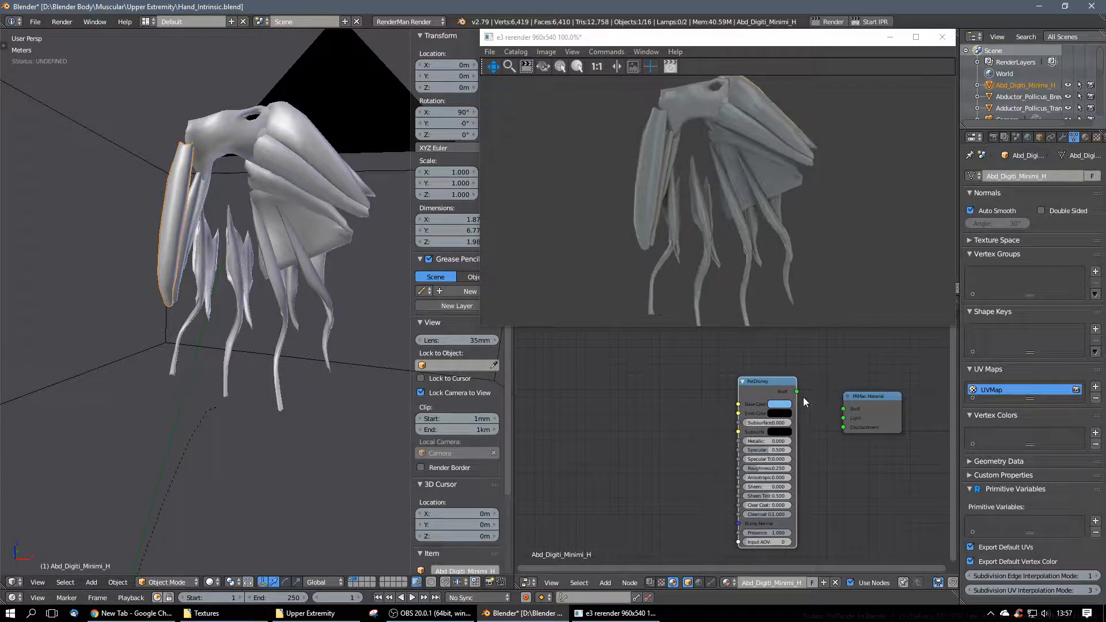
{"action": "left_click_drag", "start_coordinate": [803, 396], "coordinate": [843, 409]}
Step: Run an interactive RenderMan render to preview the PxrDisney material on the muscle, and stop it
{"action": "scroll", "coordinate": [721, 392], "scroll_direction": "up", "scroll_amount": 1}
{"action": "middle_click_drag", "start_coordinate": [707, 416], "coordinate": [732, 390]}
{"action": "left_click", "coordinate": [871, 21]}
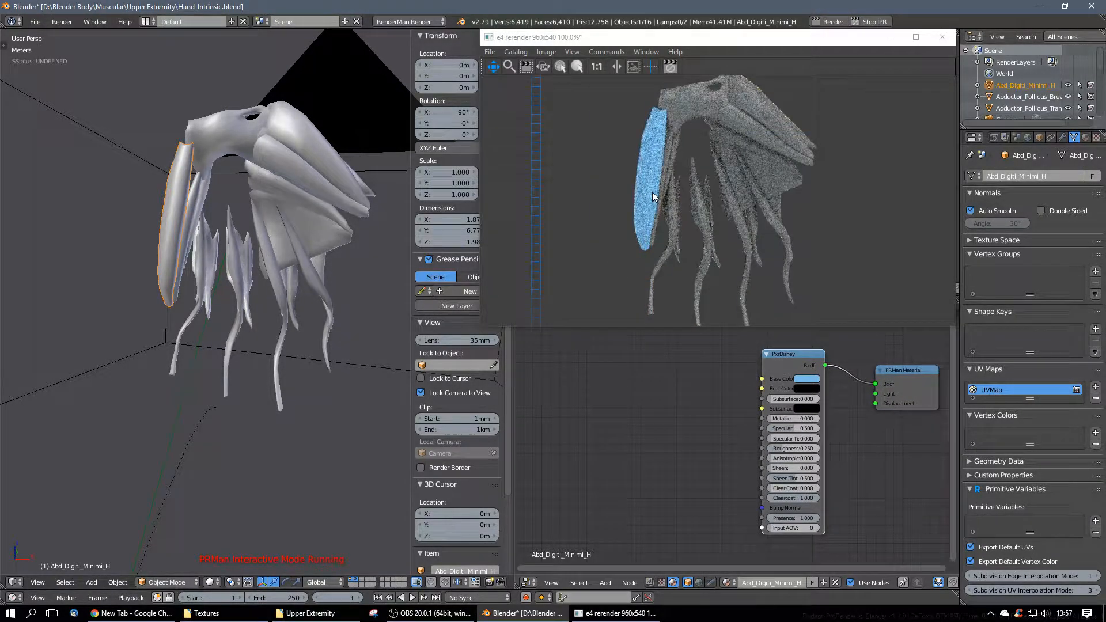
{"action": "left_click", "coordinate": [879, 22]}
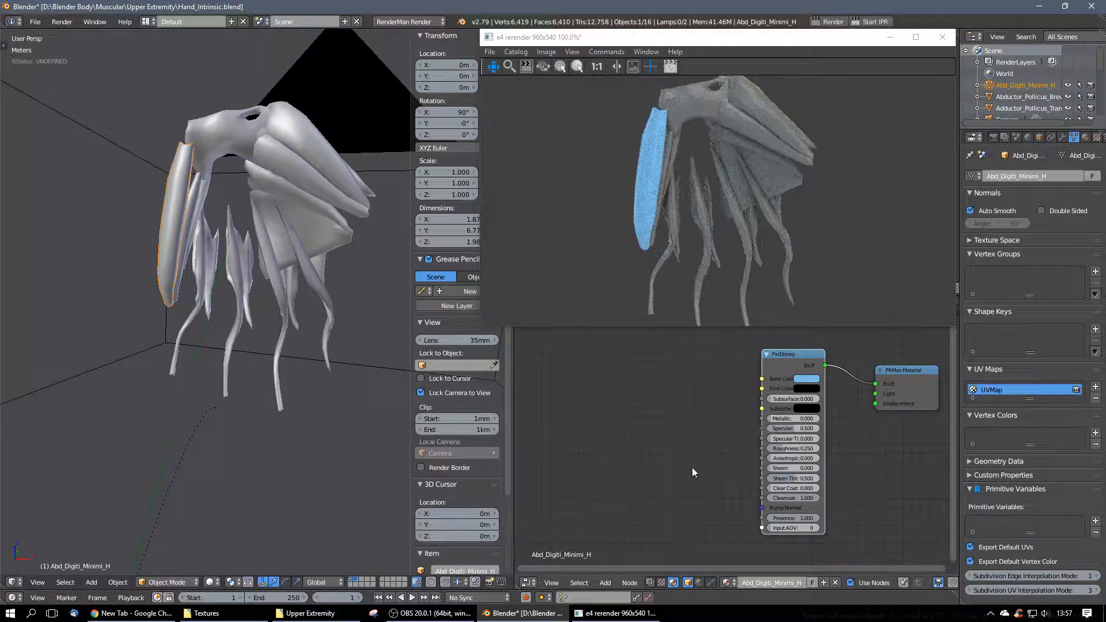
Step: Add a PxrTexture pattern node on the input side of the PxrDisney node
{"action": "middle_click_drag", "start_coordinate": [699, 427], "coordinate": [721, 429]}
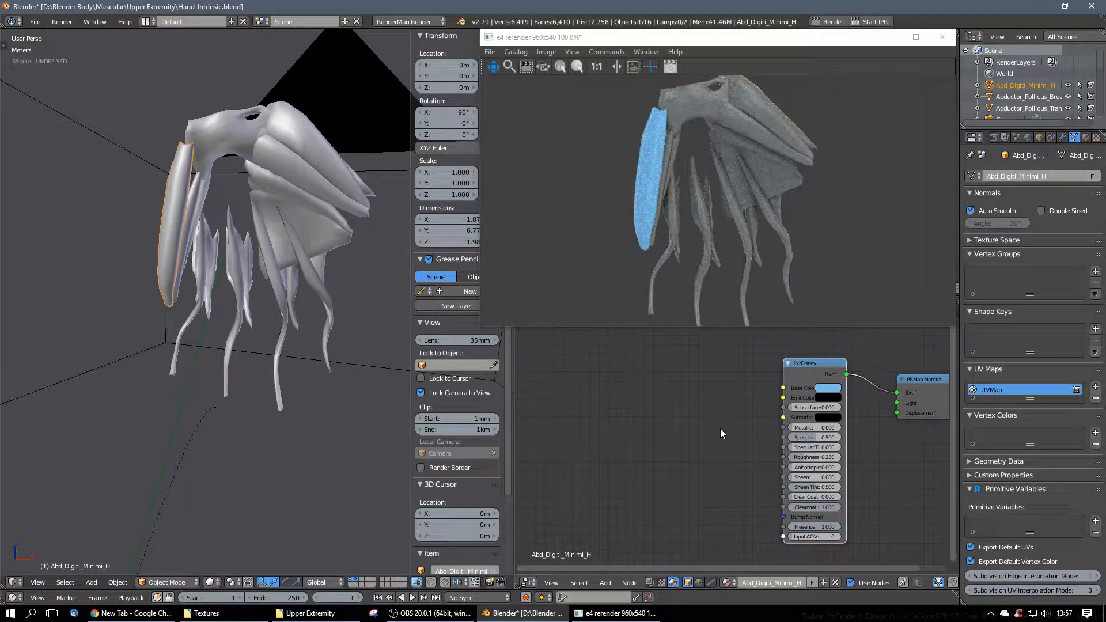
{"action": "key", "text": "shift+a"}
{"action": "key", "text": "shift+a"}
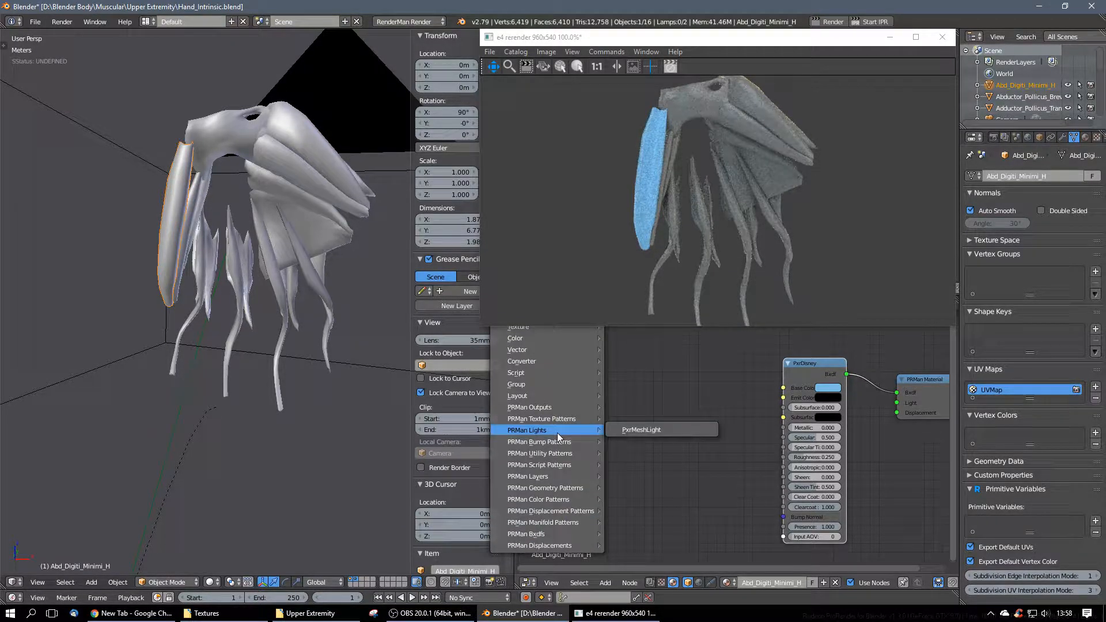
{"action": "mouse_move", "coordinate": [563, 419]}
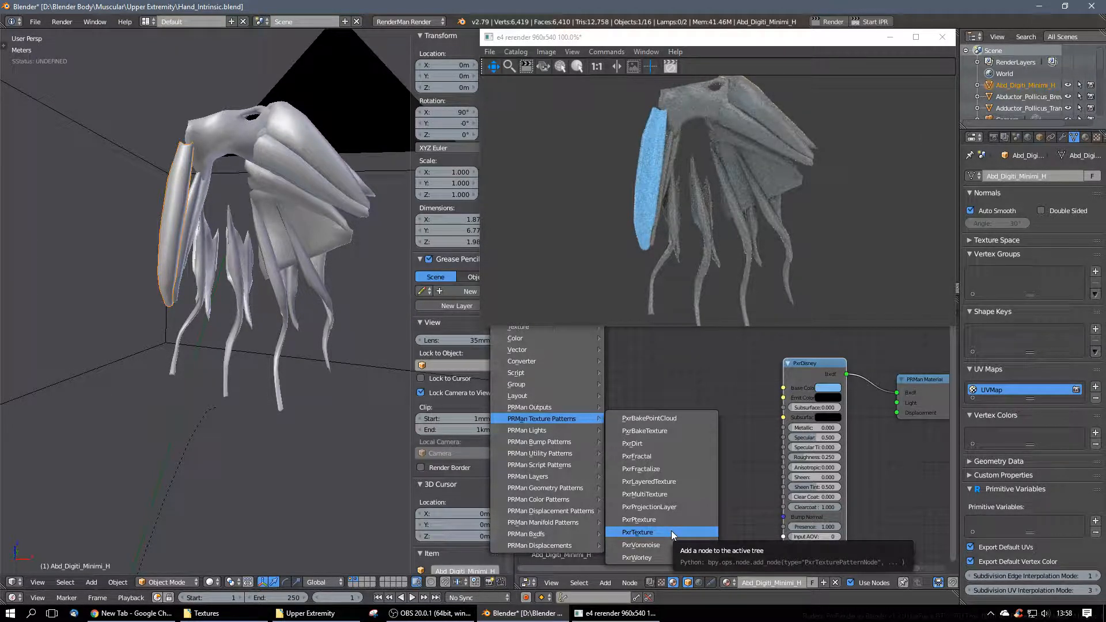
{"action": "left_click", "coordinate": [640, 532]}
{"action": "left_click", "coordinate": [627, 345]}
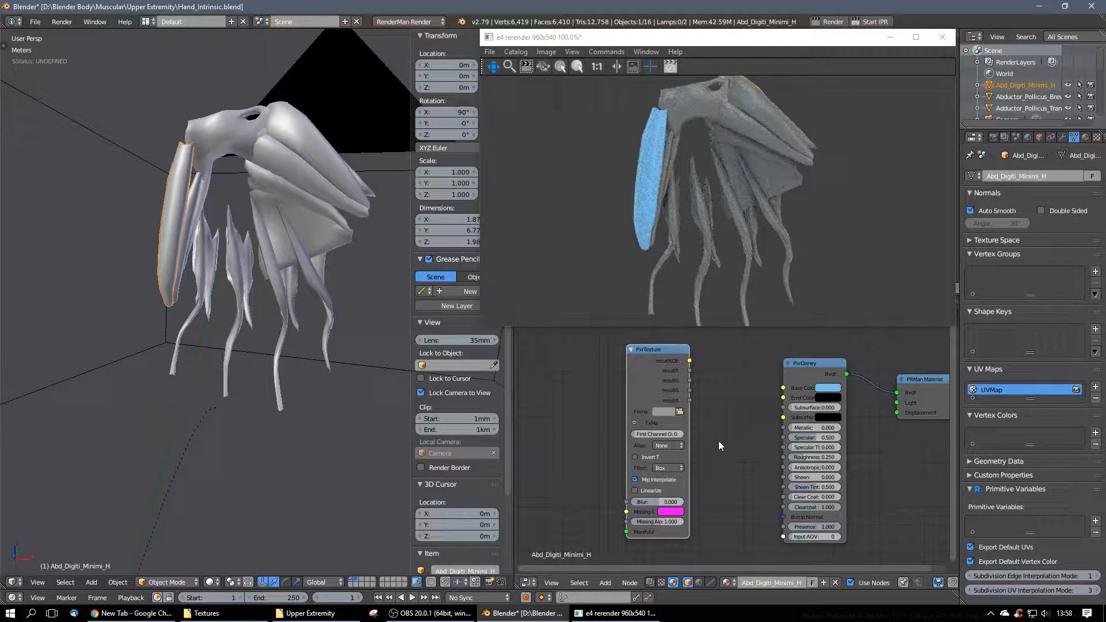
{"action": "middle_click_drag", "start_coordinate": [721, 446], "coordinate": [735, 397]}
{"action": "scroll", "coordinate": [734, 397], "scroll_direction": "down", "scroll_amount": 3}
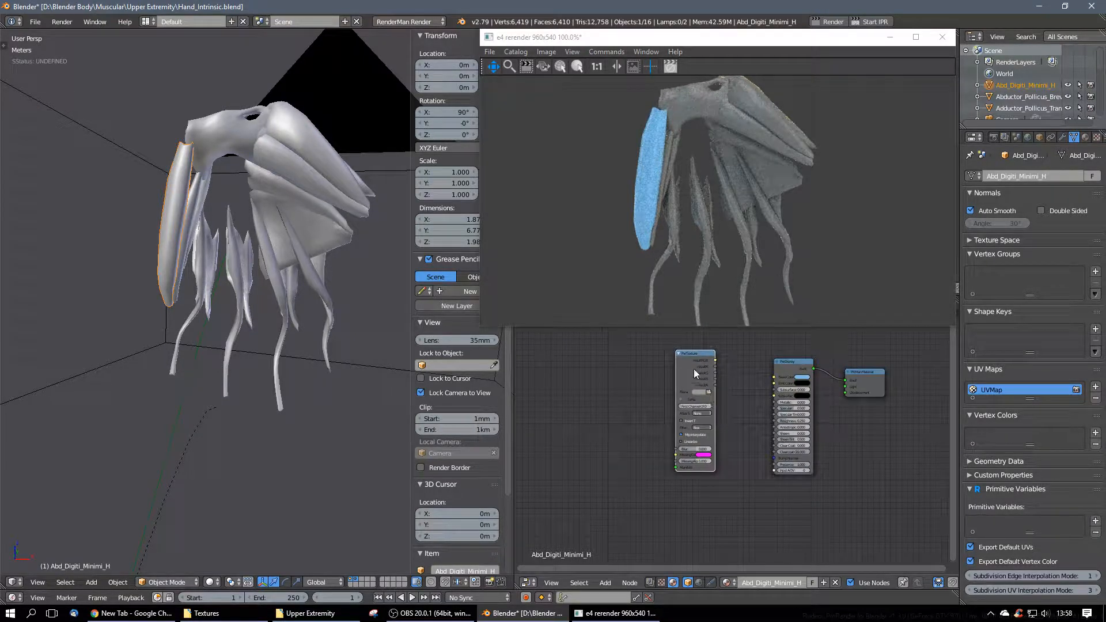
Step: Move the PxrTexture node farther away from the input side of the PxrDisney node
{"action": "left_click_drag", "start_coordinate": [695, 370], "coordinate": [655, 344]}
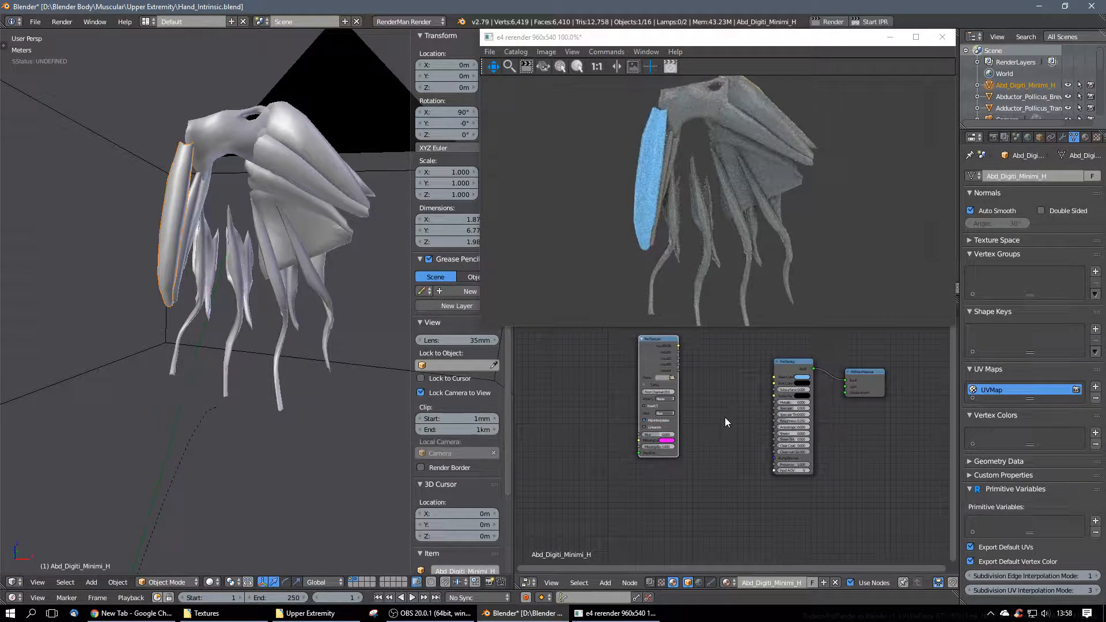
{"action": "scroll", "coordinate": [720, 422], "scroll_direction": "up", "scroll_amount": 1}
{"action": "key", "text": "shift+d"}
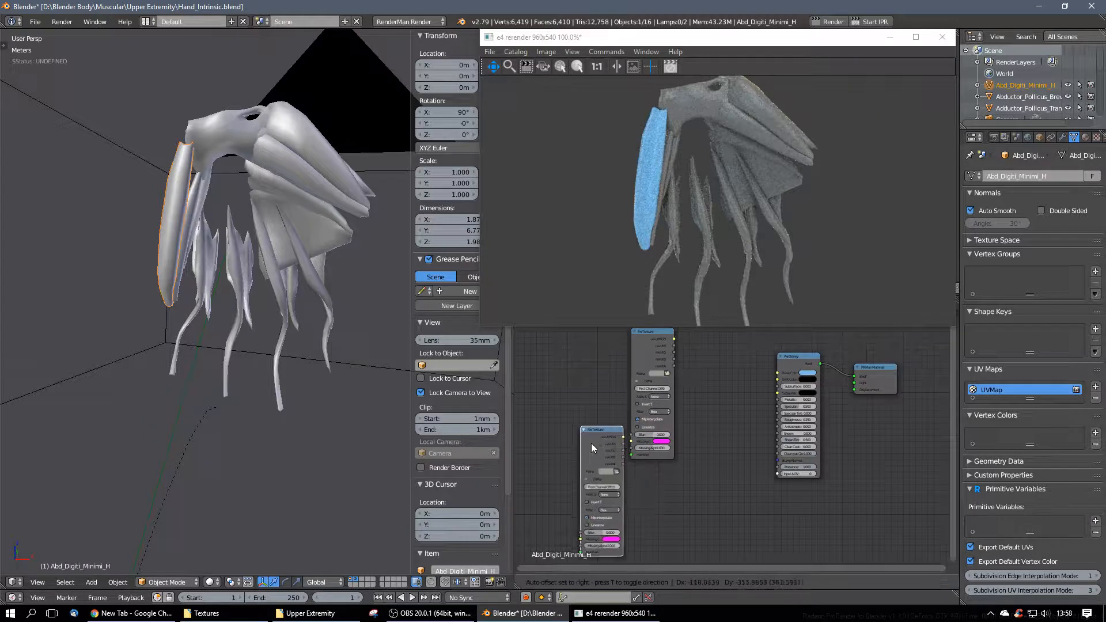
{"action": "left_click", "coordinate": [591, 444]}
{"action": "middle_click_drag", "start_coordinate": [704, 450], "coordinate": [739, 426]}
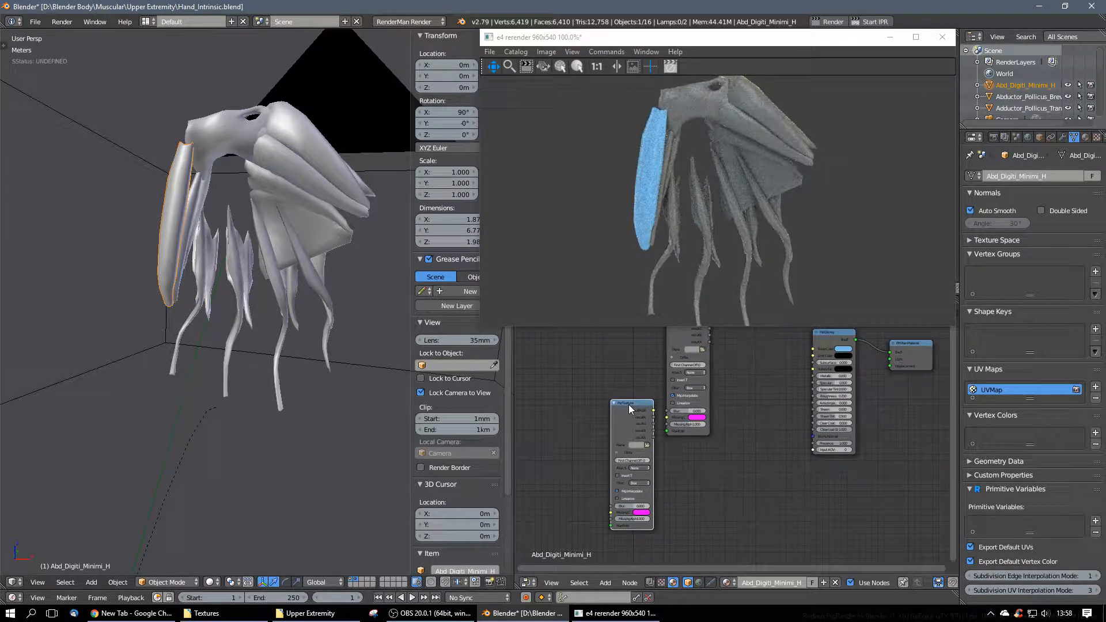
{"action": "key", "text": "x"}
Step: Add a PxrNormalMap bump pattern node and place it below the PxrTexture node
{"action": "scroll", "coordinate": [734, 403], "scroll_direction": "up", "scroll_amount": 1}
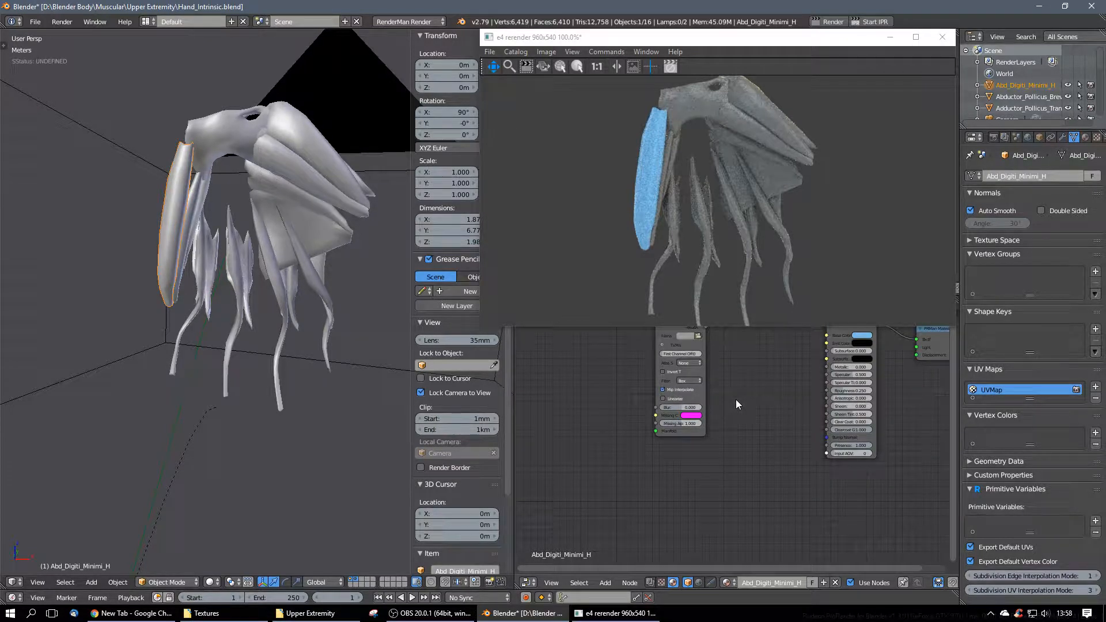
{"action": "scroll", "coordinate": [736, 400], "scroll_direction": "down", "scroll_amount": 1}
{"action": "middle_click_drag", "start_coordinate": [735, 399], "coordinate": [760, 392]}
{"action": "key", "text": "shift+a"}
{"action": "mouse_move", "coordinate": [759, 394]}
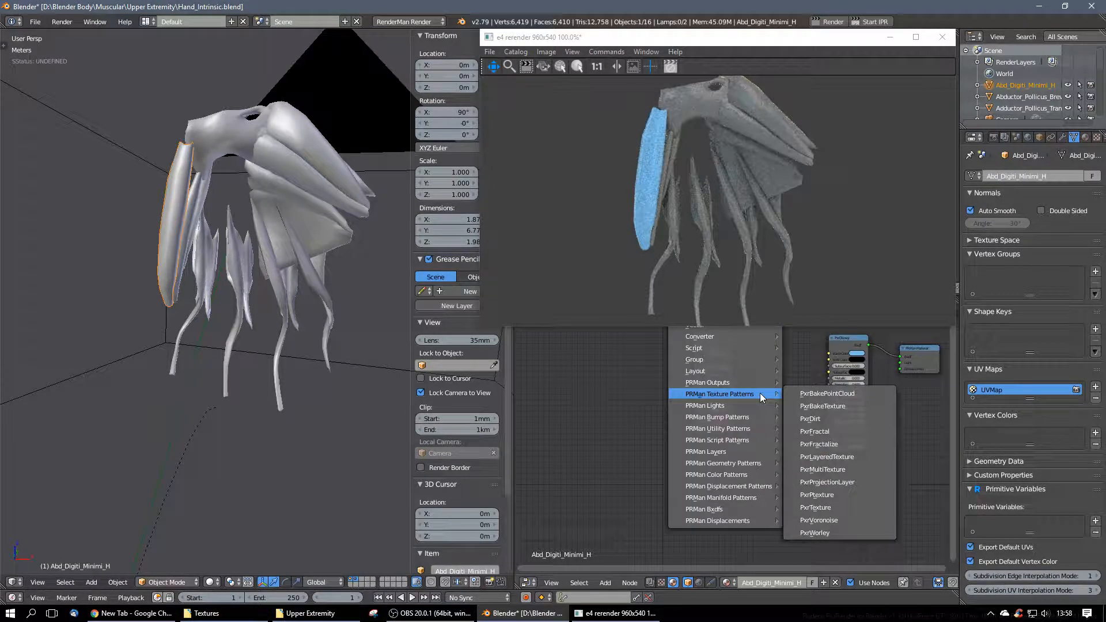
{"action": "mouse_move", "coordinate": [742, 510]}
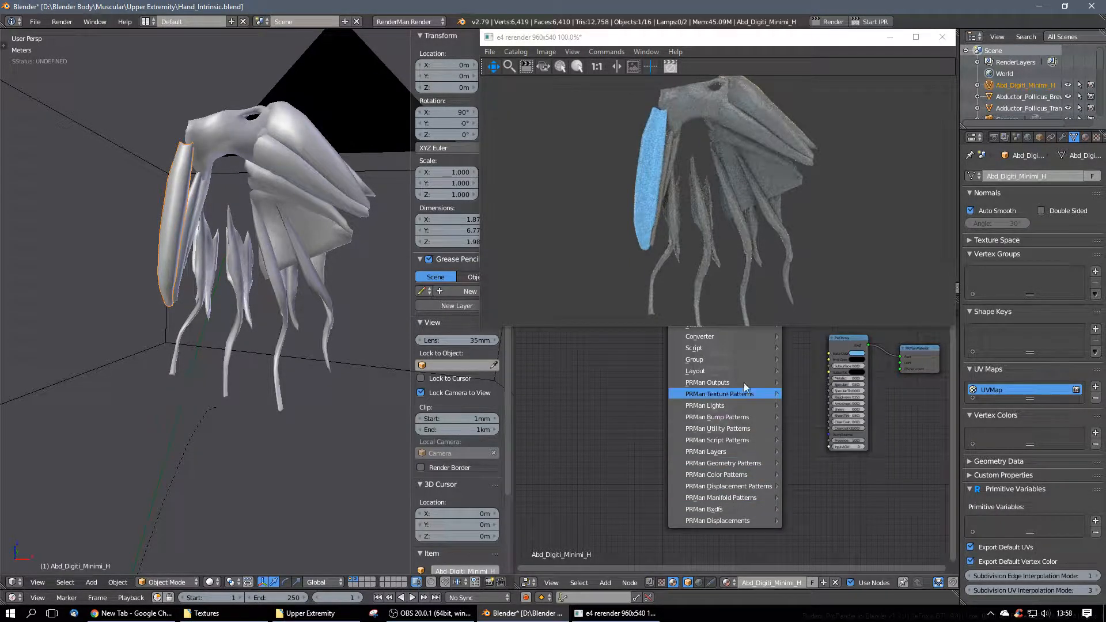
{"action": "mouse_move", "coordinate": [738, 424]}
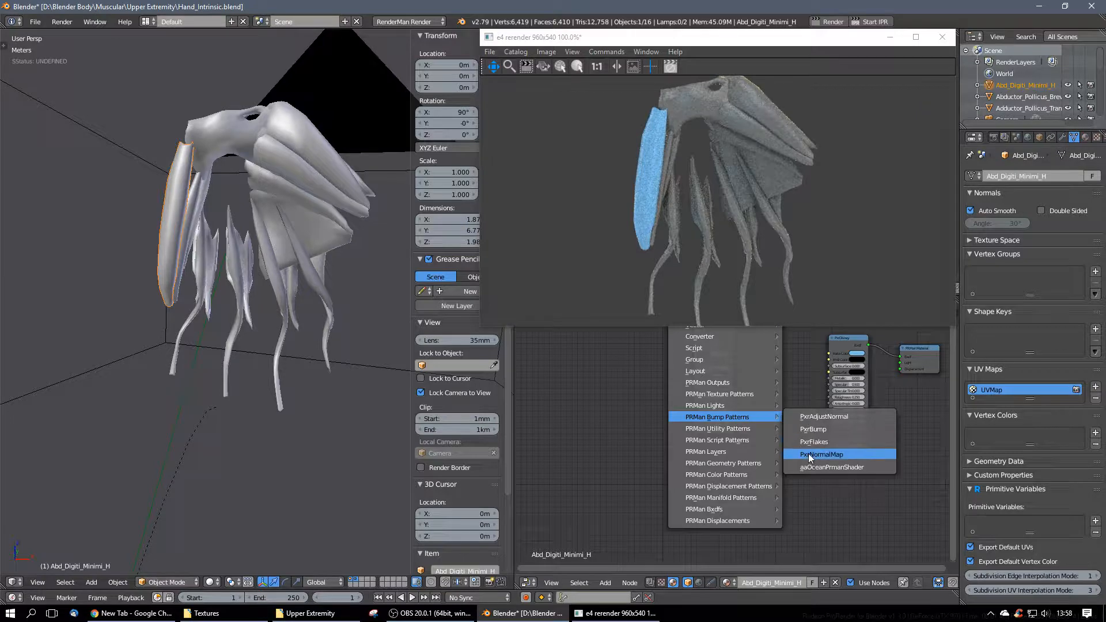
{"action": "left_click", "coordinate": [801, 455]}
{"action": "left_click", "coordinate": [707, 458]}
{"action": "scroll", "coordinate": [761, 490], "scroll_direction": "up", "scroll_amount": 2}
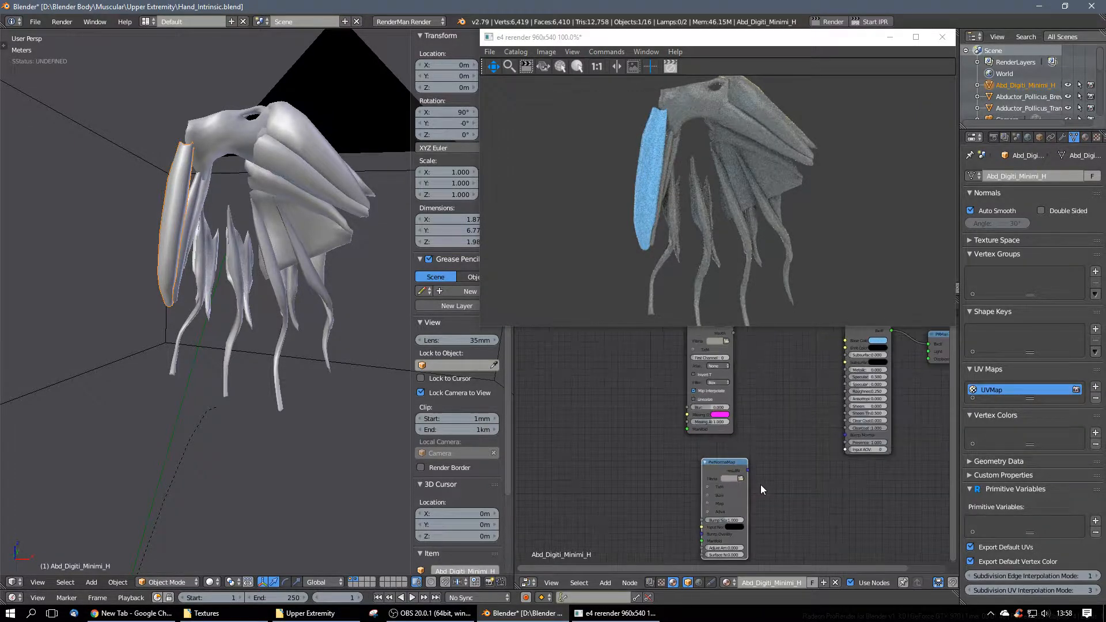
Step: Connect the PxrNormalMap node's resultN output to the PxrDisney node's Bump Normal input
{"action": "middle_click_drag", "start_coordinate": [760, 492], "coordinate": [745, 423]}
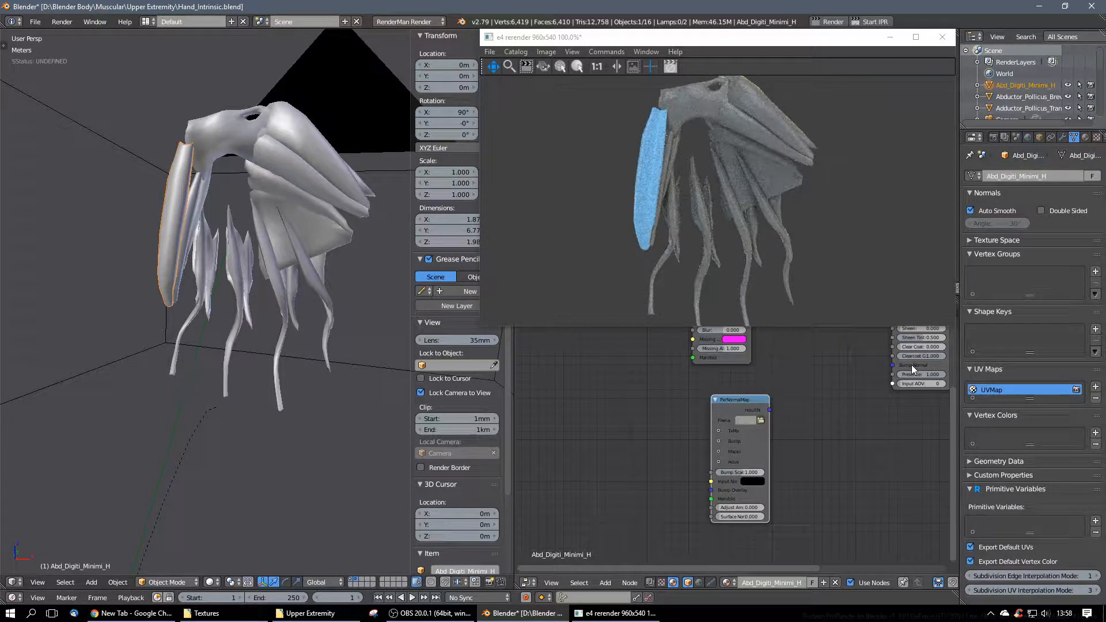
{"action": "middle_click_drag", "start_coordinate": [790, 385], "coordinate": [765, 374]}
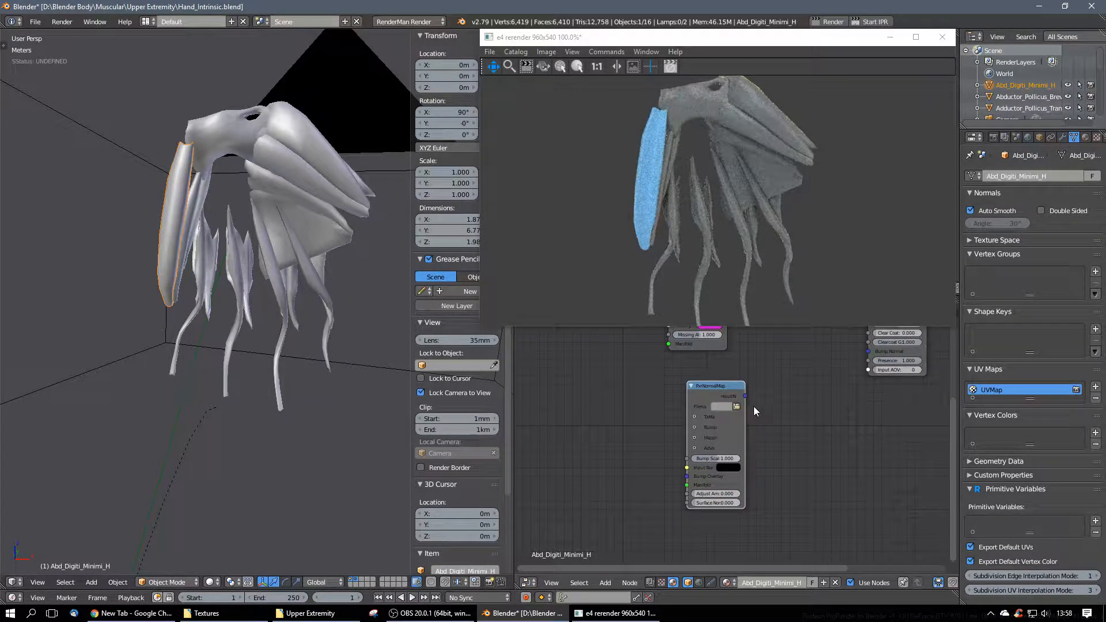
{"action": "left_click_drag", "start_coordinate": [745, 398], "coordinate": [868, 351]}
Step: Load Abd_Digiti_Minimi_H_Abd_Digiti_Minimi_H_Normal.png from the Textures folder as the PxrNormalMap node's file
{"action": "scroll", "coordinate": [783, 439], "scroll_direction": "up", "scroll_amount": 2}
{"action": "middle_click_drag", "start_coordinate": [775, 456], "coordinate": [822, 455]}
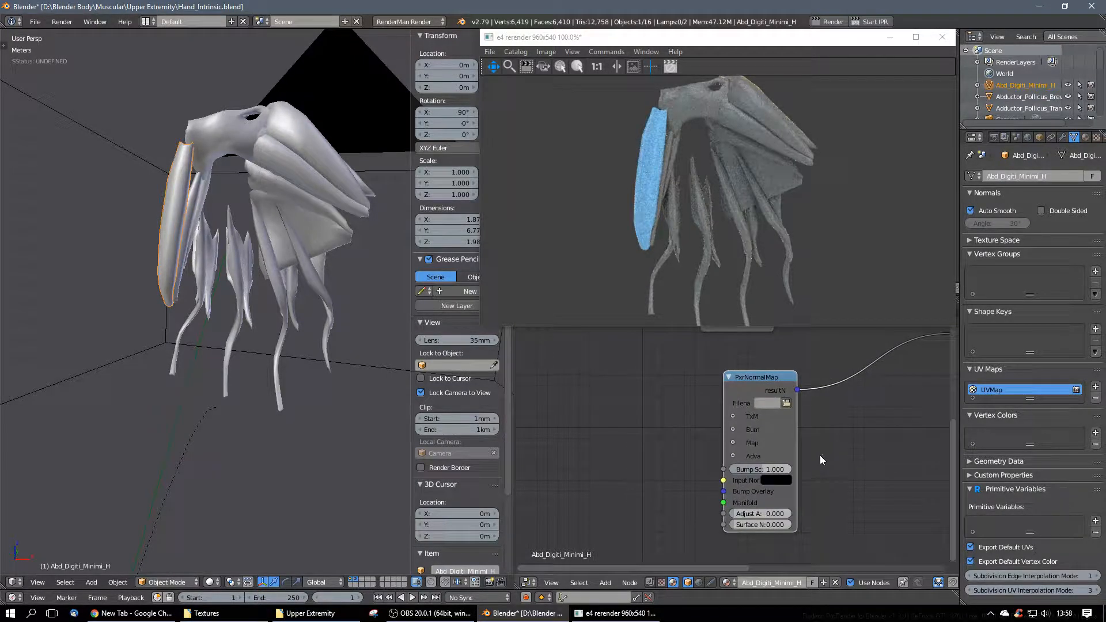
{"action": "left_click", "coordinate": [786, 403]}
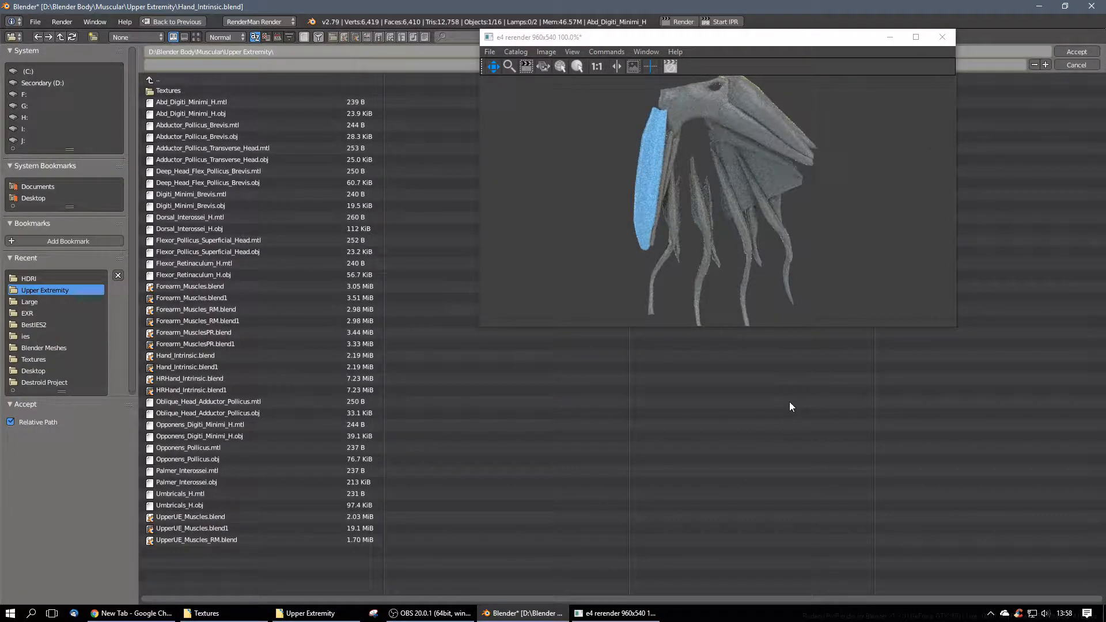
{"action": "left_click", "coordinate": [303, 91]}
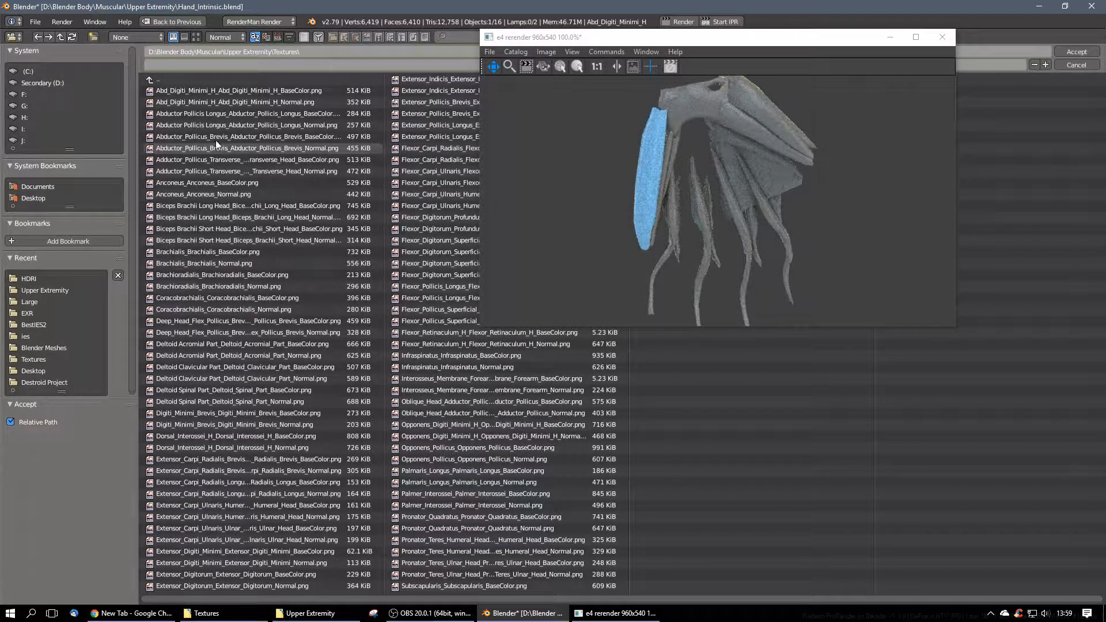
{"action": "left_click", "coordinate": [202, 105]}
{"action": "left_click", "coordinate": [1076, 52]}
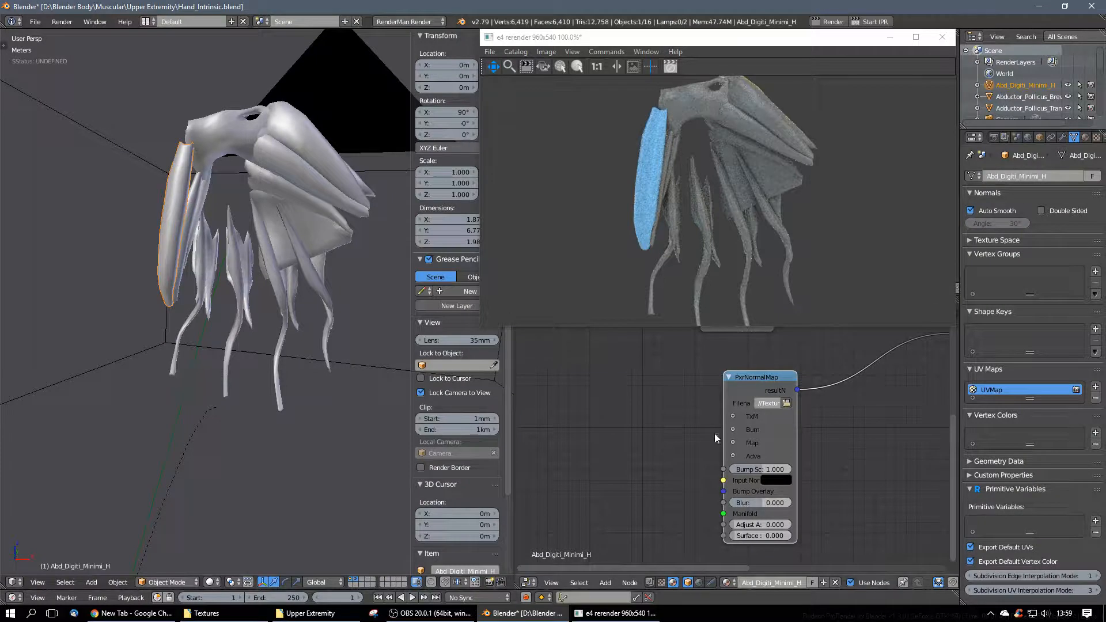
Step: Start an interactive RenderMan render and inspect the muscle's shading through the camera from several angles
{"action": "middle_click_drag", "start_coordinate": [853, 410], "coordinate": [828, 429]}
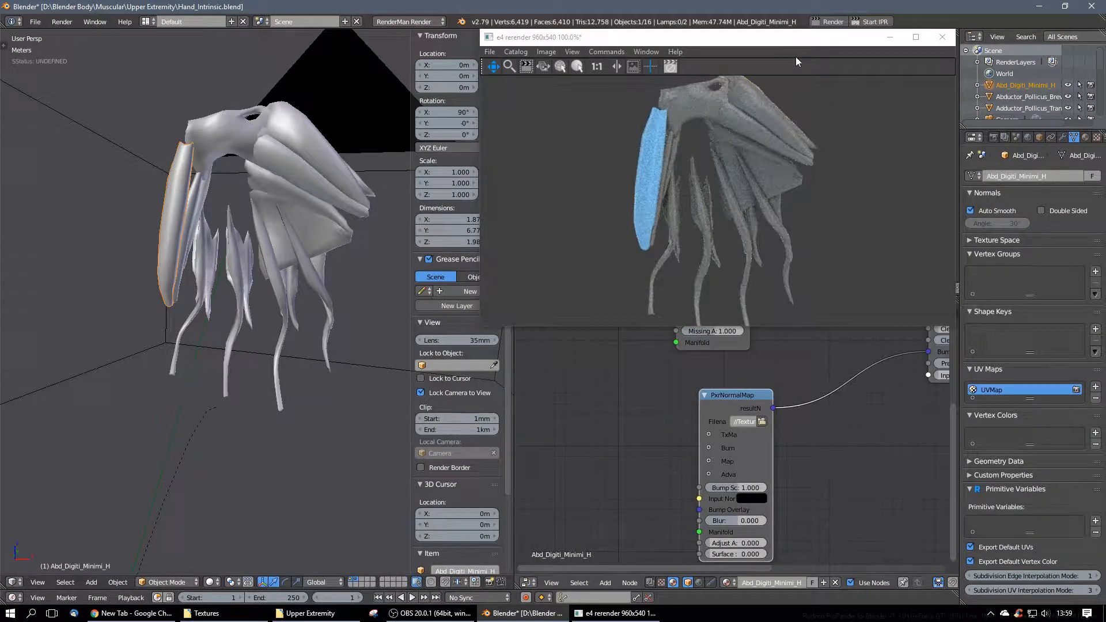
{"action": "left_click", "coordinate": [871, 23]}
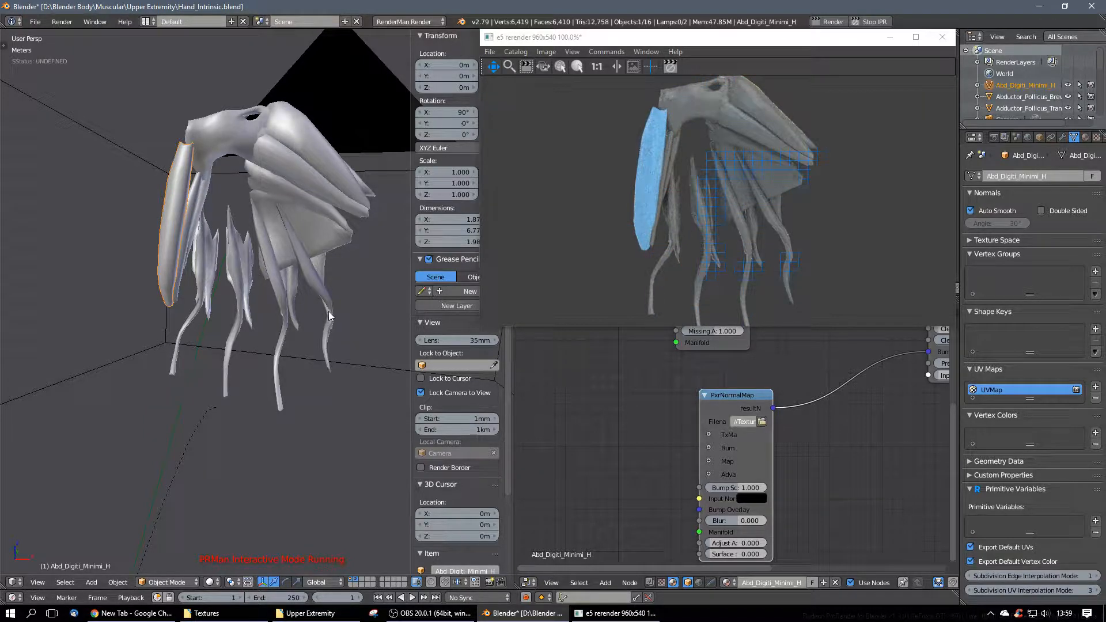
{"action": "key", "text": "KP_0"}
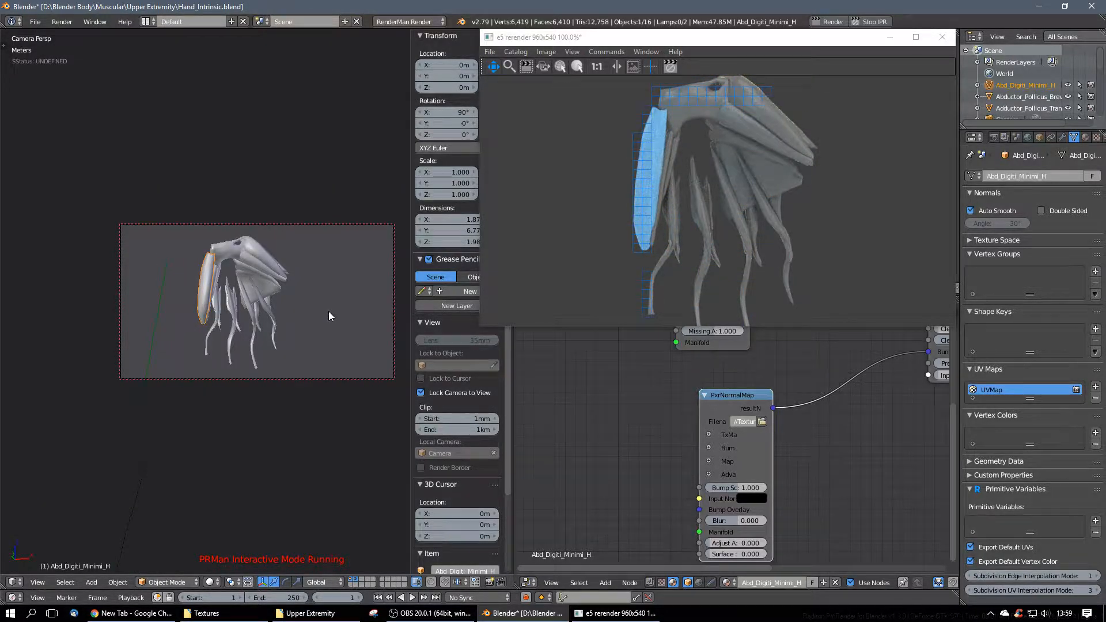
{"action": "scroll", "coordinate": [329, 311], "scroll_direction": "up", "scroll_amount": 2}
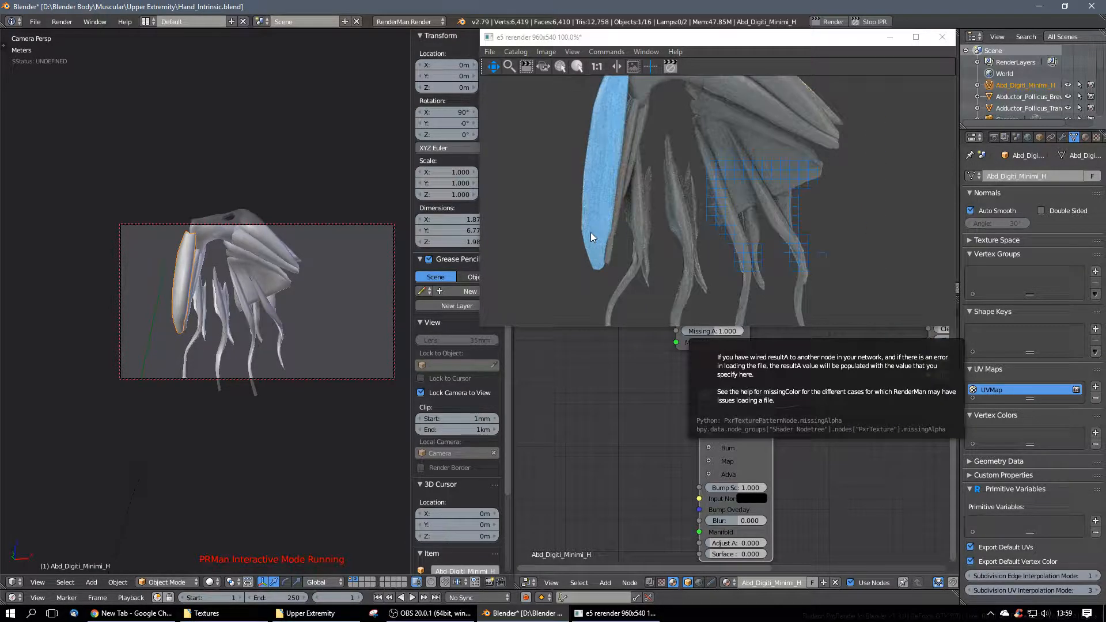
{"action": "middle_click_drag", "start_coordinate": [222, 300], "coordinate": [464, 304]}
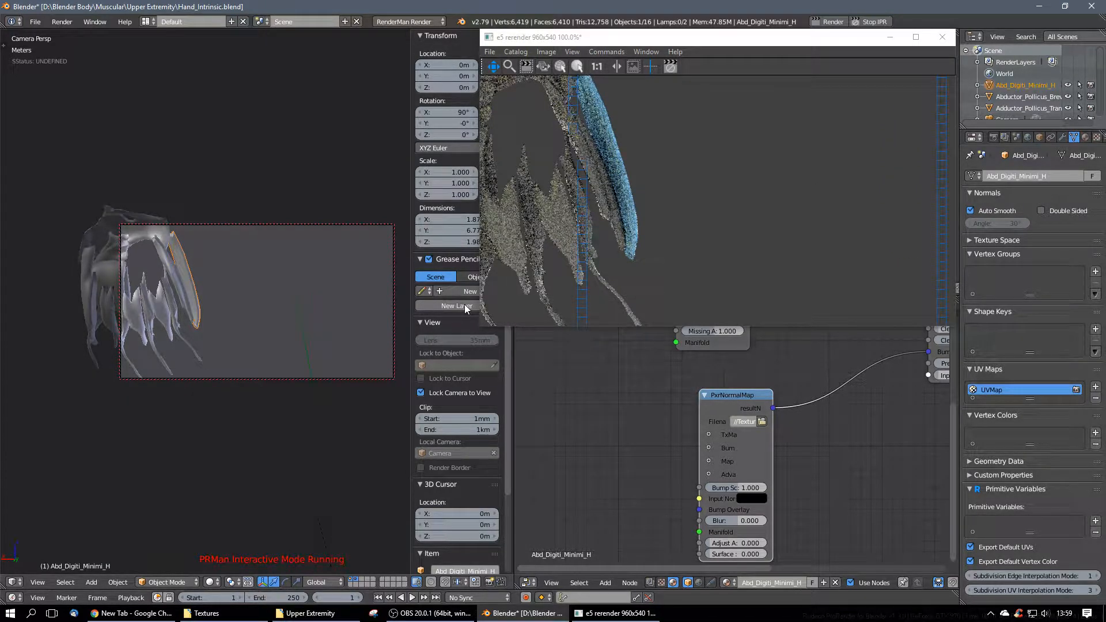
{"action": "middle_click_drag", "start_coordinate": [200, 272], "coordinate": [289, 285], "text": "shift"}
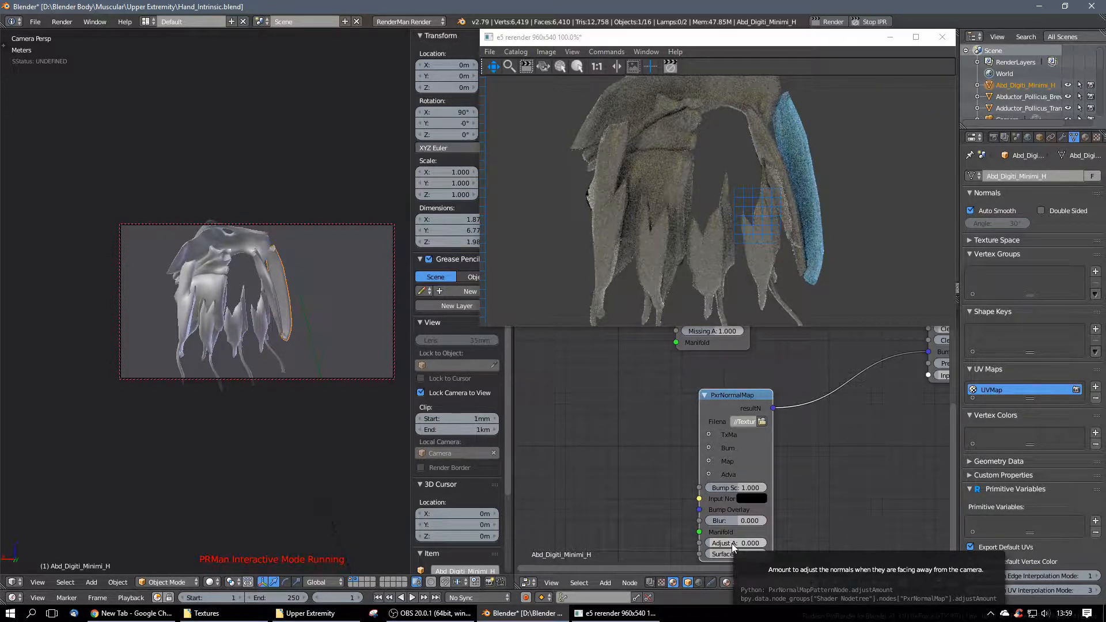
{"action": "middle_click_drag", "start_coordinate": [124, 288], "coordinate": [301, 289]}
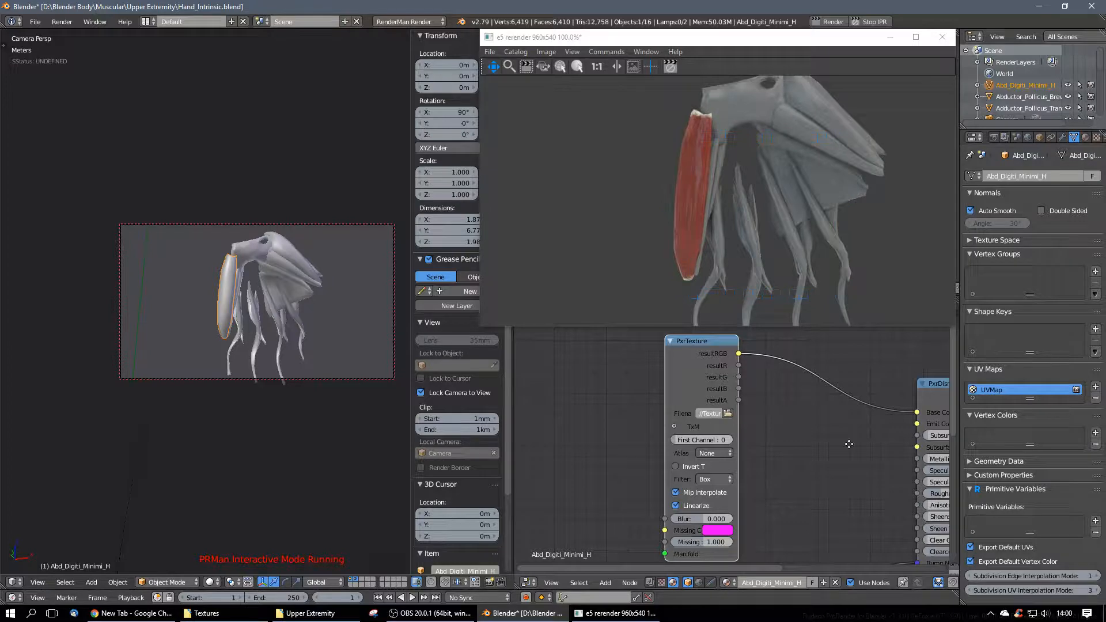
Step: Set the PxrDisney node's Roughness to 0.4
{"action": "middle_click_drag", "start_coordinate": [846, 442], "coordinate": [713, 366]}
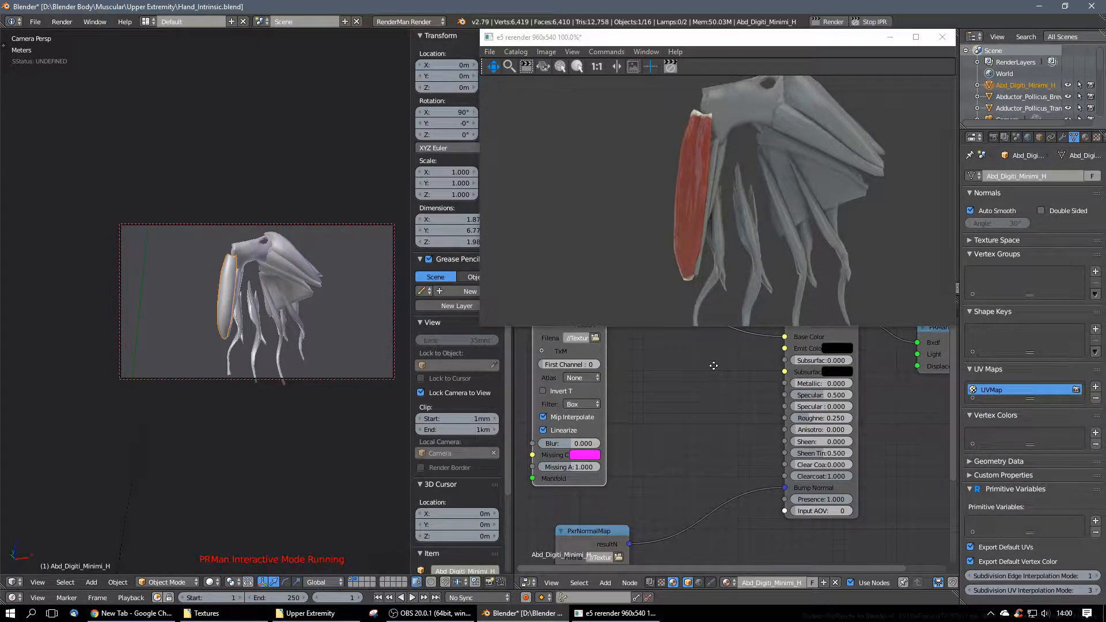
{"action": "scroll", "coordinate": [713, 365], "scroll_direction": "up", "scroll_amount": 1}
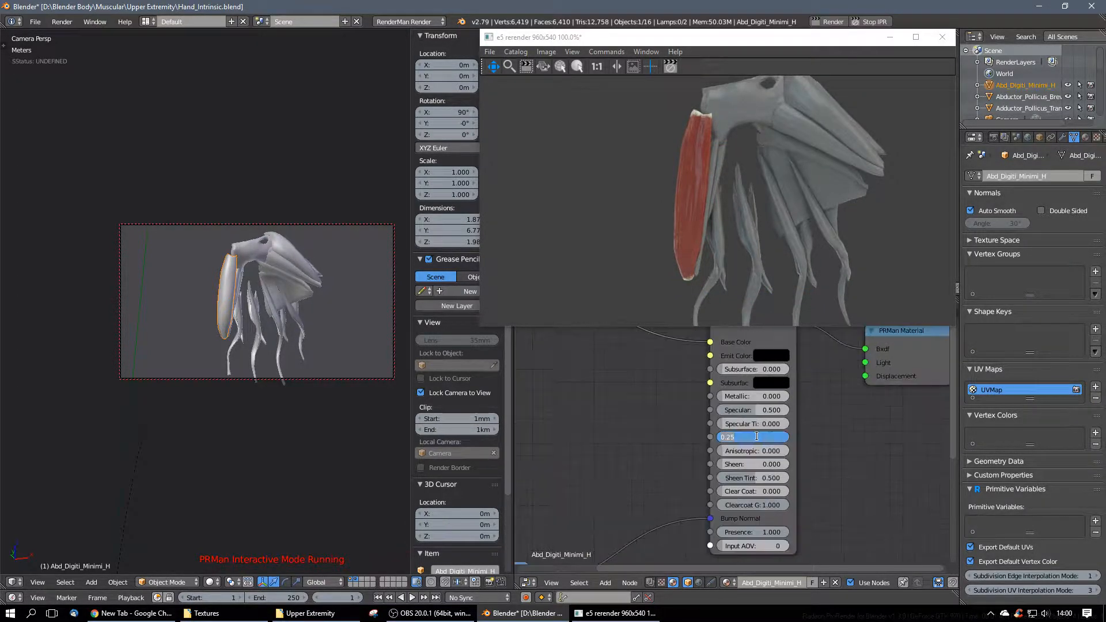
{"action": "left_click", "coordinate": [756, 437]}
{"action": "key", "text": "Return"}
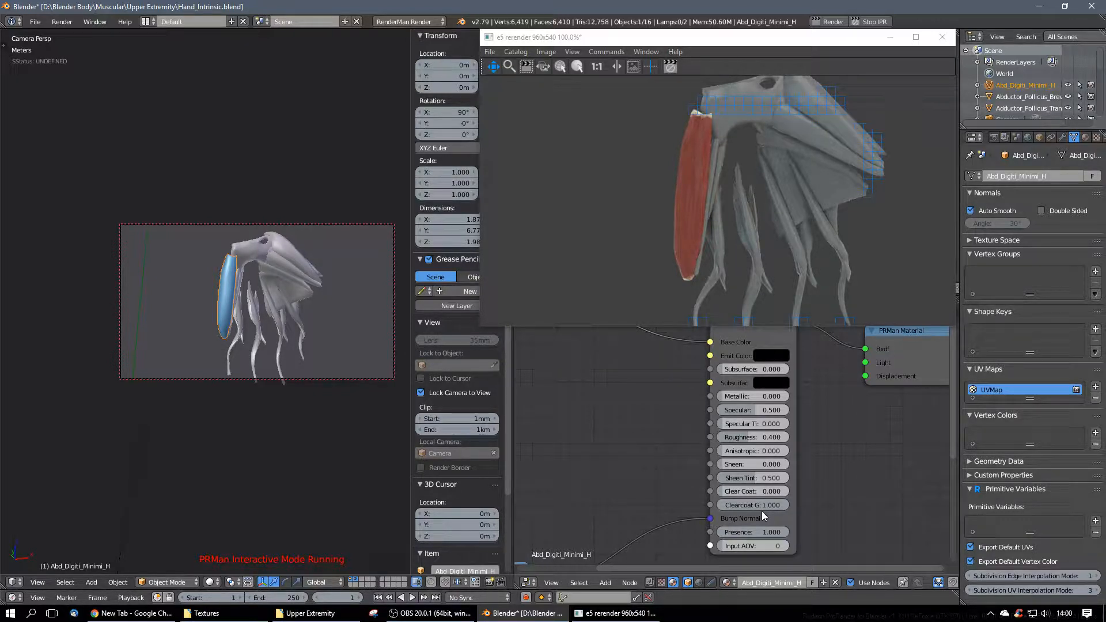
Step: Review the muscle's node network beside the rendered result, and stop the interactive RenderMan render
{"action": "key", "text": "Home"}
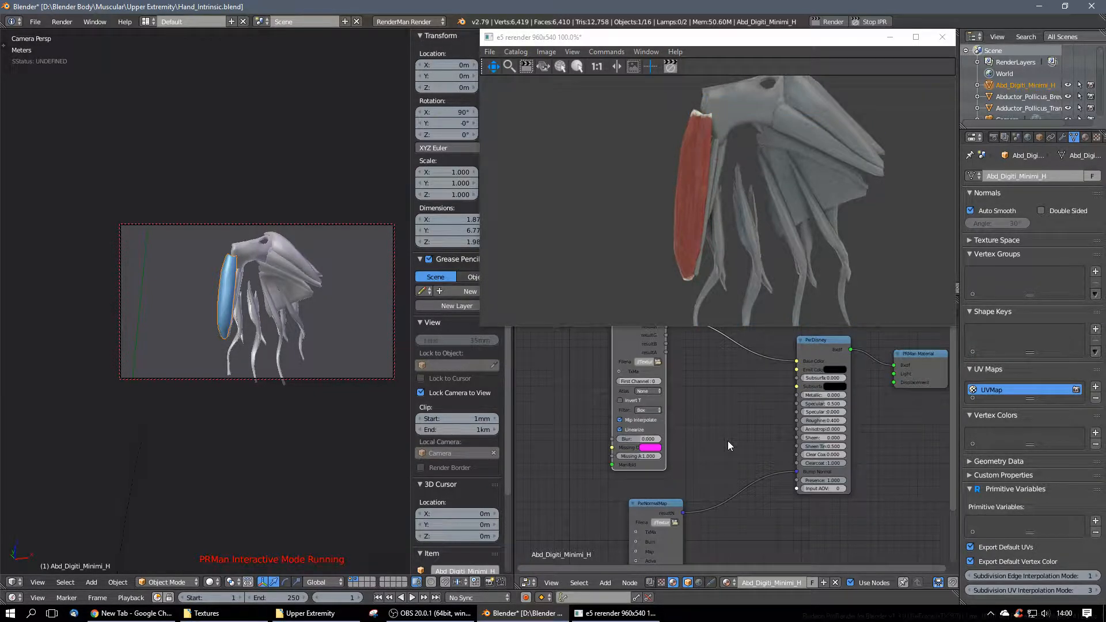
{"action": "scroll", "coordinate": [728, 441], "scroll_direction": "down", "scroll_amount": 1}
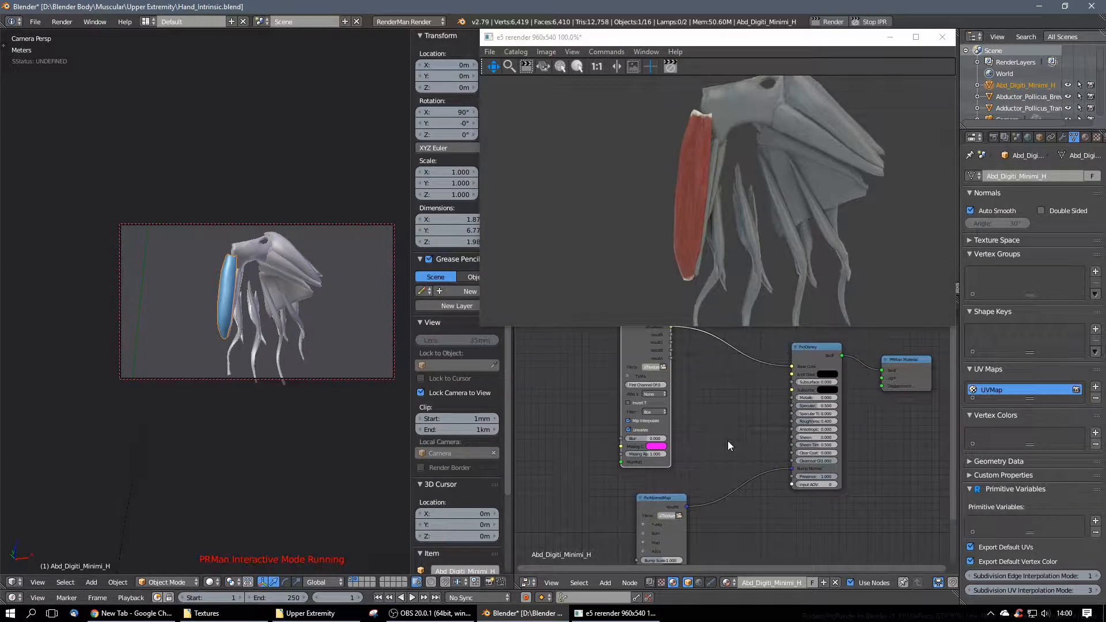
{"action": "scroll", "coordinate": [728, 442], "scroll_direction": "down", "scroll_amount": 1}
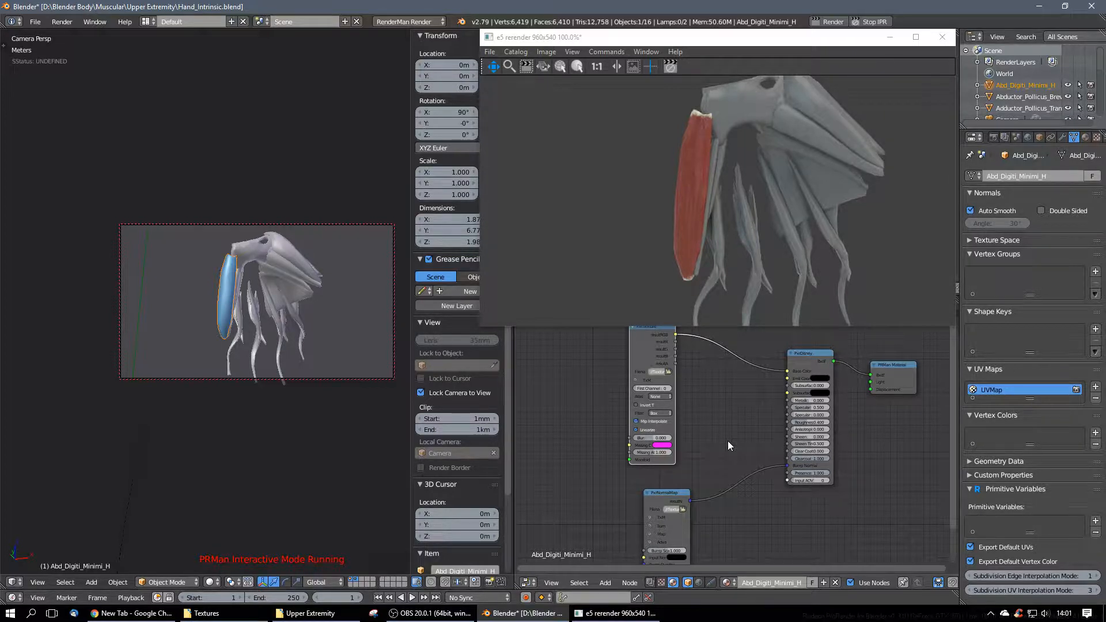
{"action": "left_click", "coordinate": [873, 22]}
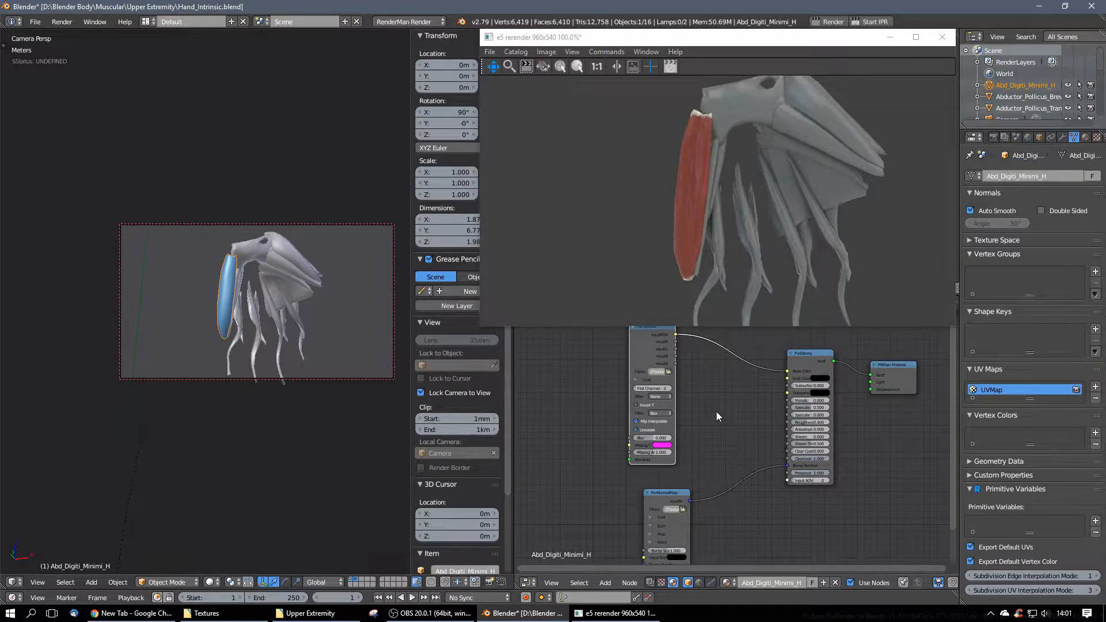
Step: Minimize the render window and join the top-view 3D area into the node editor to enlarge the node workspace
{"action": "middle_click_drag", "start_coordinate": [697, 473], "coordinate": [699, 434]}
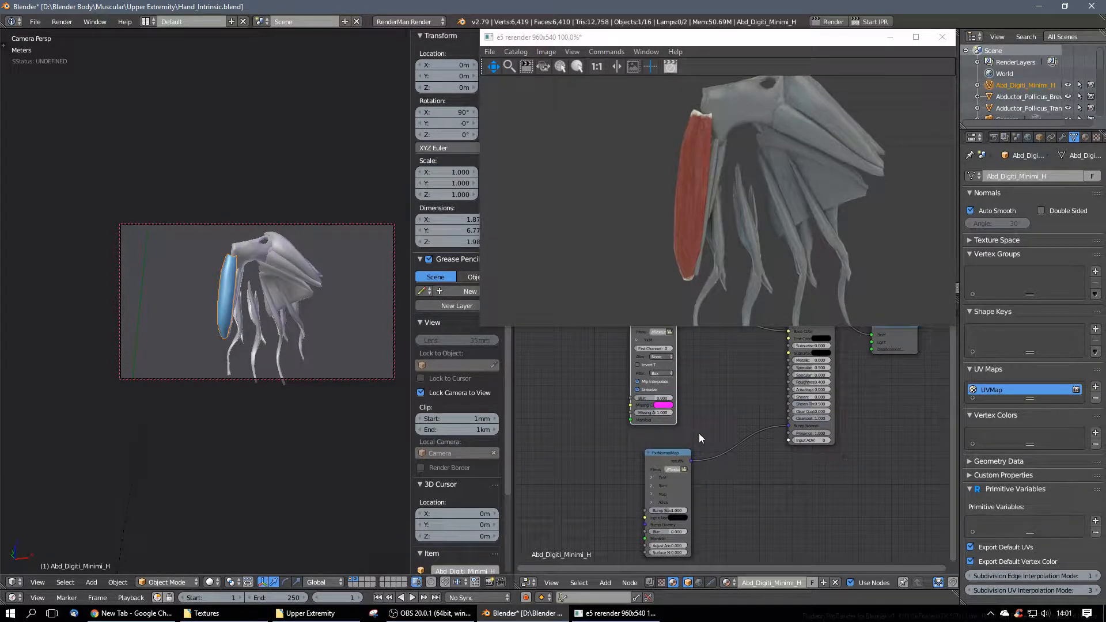
{"action": "left_click", "coordinate": [890, 37]}
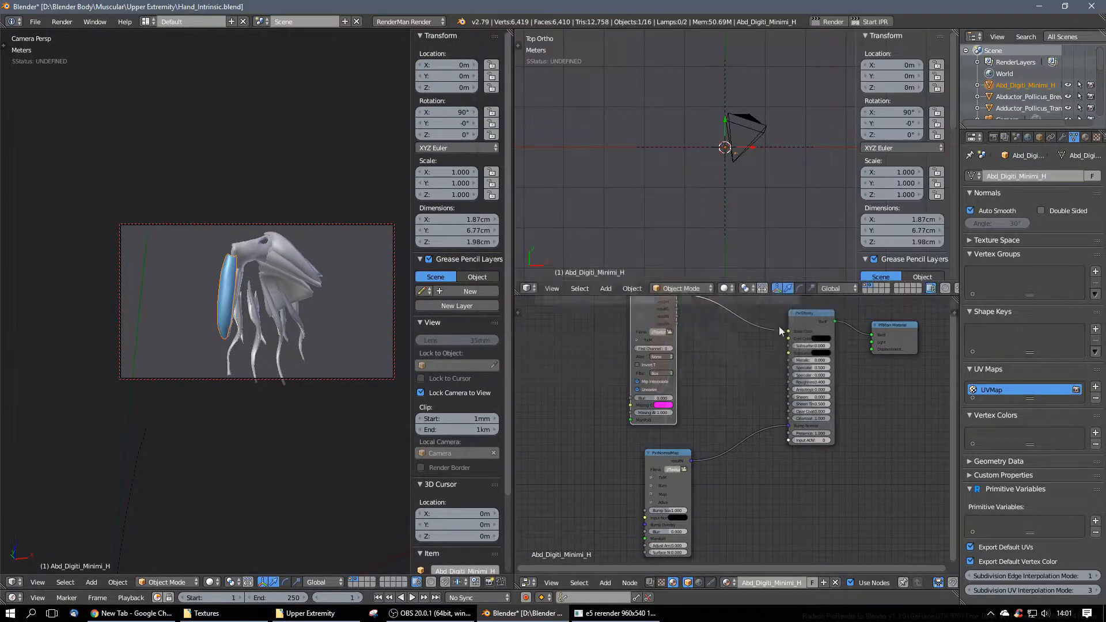
{"action": "left_click", "coordinate": [728, 294]}
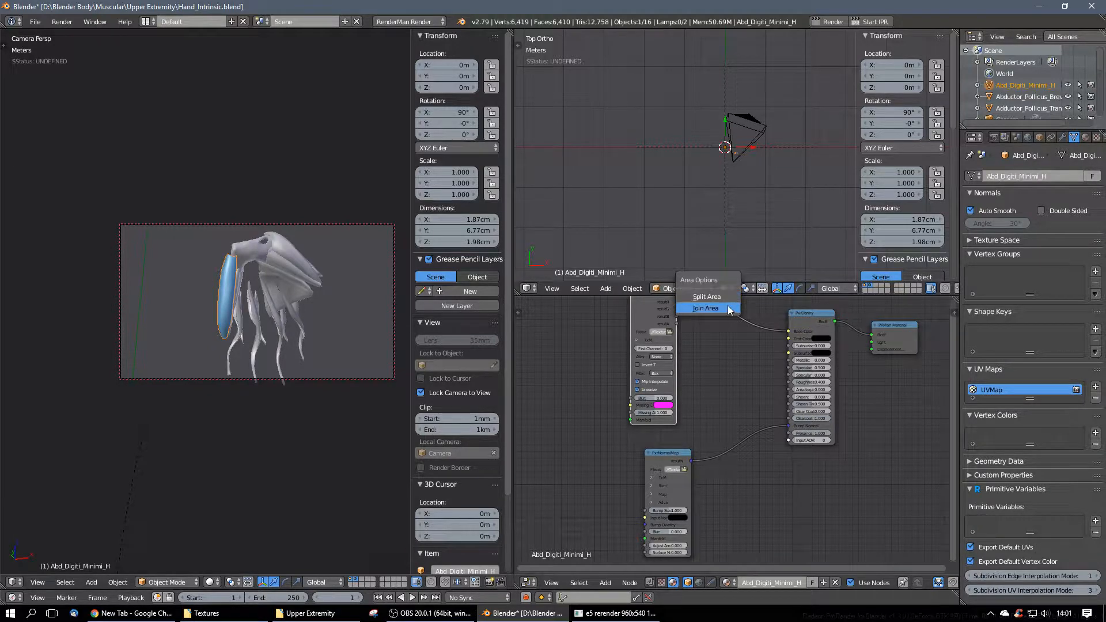
{"action": "left_click", "coordinate": [728, 305]}
{"action": "left_click", "coordinate": [736, 218]}
{"action": "scroll", "coordinate": [720, 230], "scroll_direction": "up", "scroll_amount": 5}
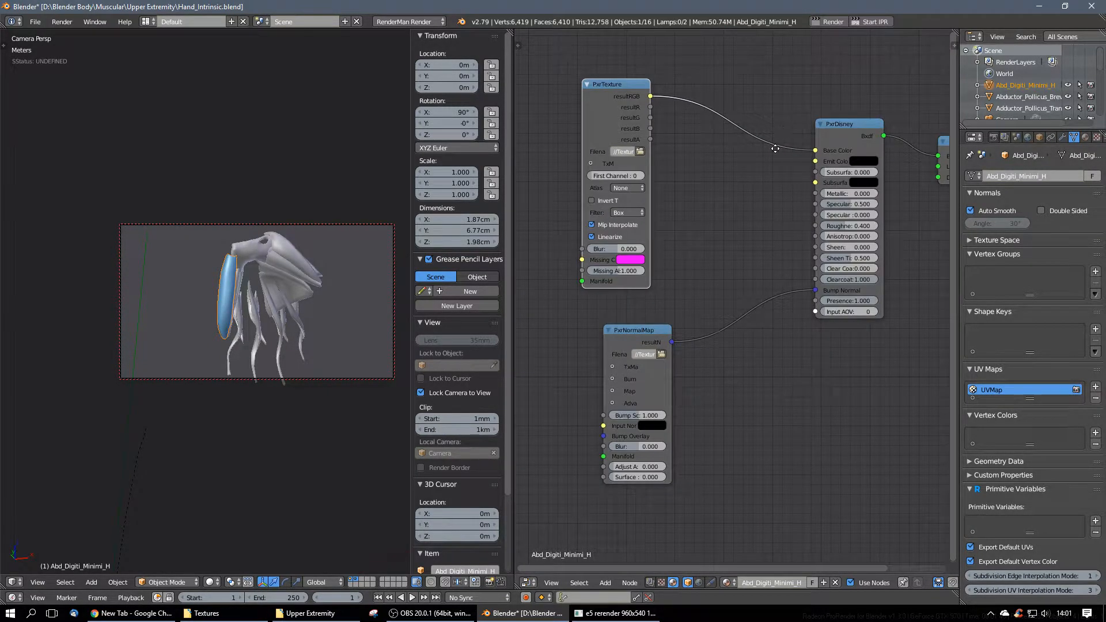
{"action": "middle_click_drag", "start_coordinate": [775, 148], "coordinate": [711, 213]}
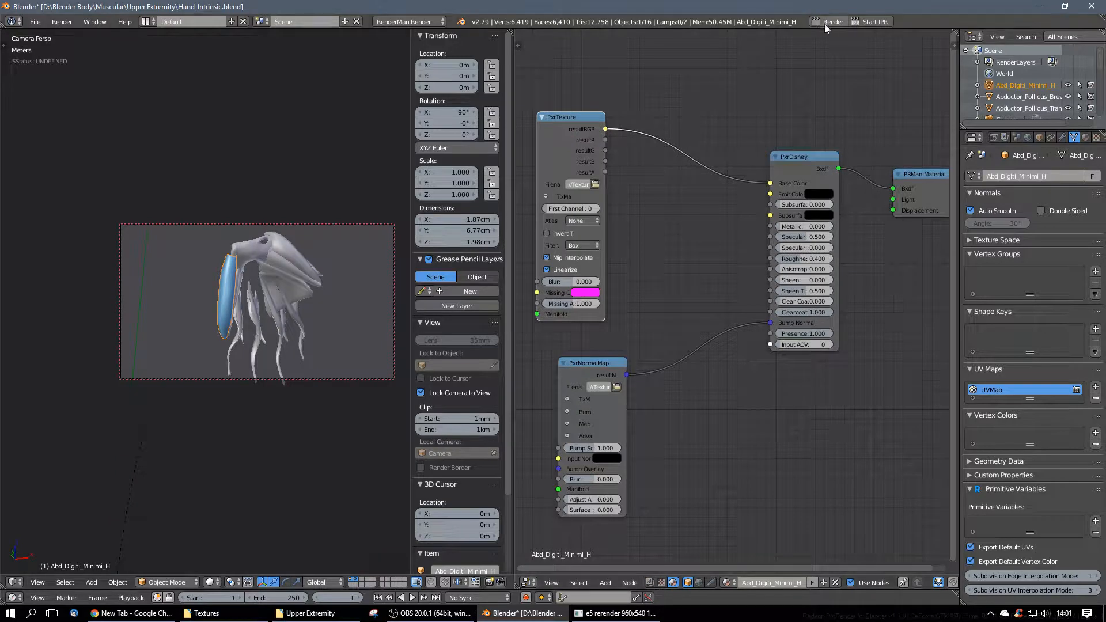
Step: Replace Abductor_Pollicus_Brevis's material nodes with a copy of the PxrDisney network from Abd_Digiti_Minimi_H
{"action": "left_click", "coordinate": [1023, 95]}
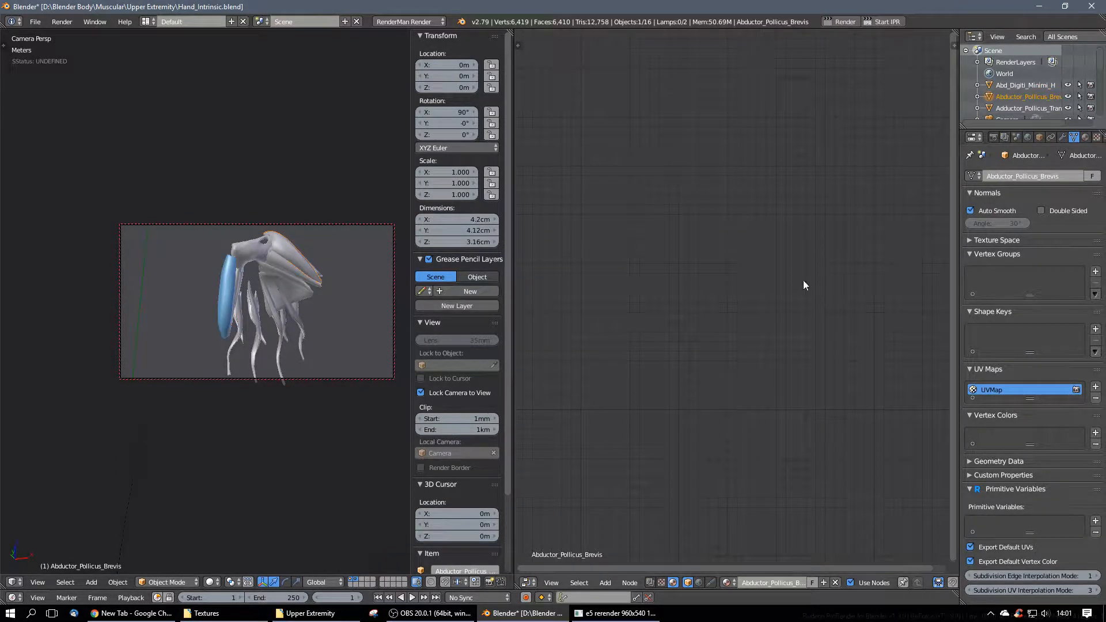
{"action": "key", "text": "shift+a"}
{"action": "left_click", "coordinate": [1021, 84]}
{"action": "scroll", "coordinate": [698, 188], "scroll_direction": "down", "scroll_amount": 2}
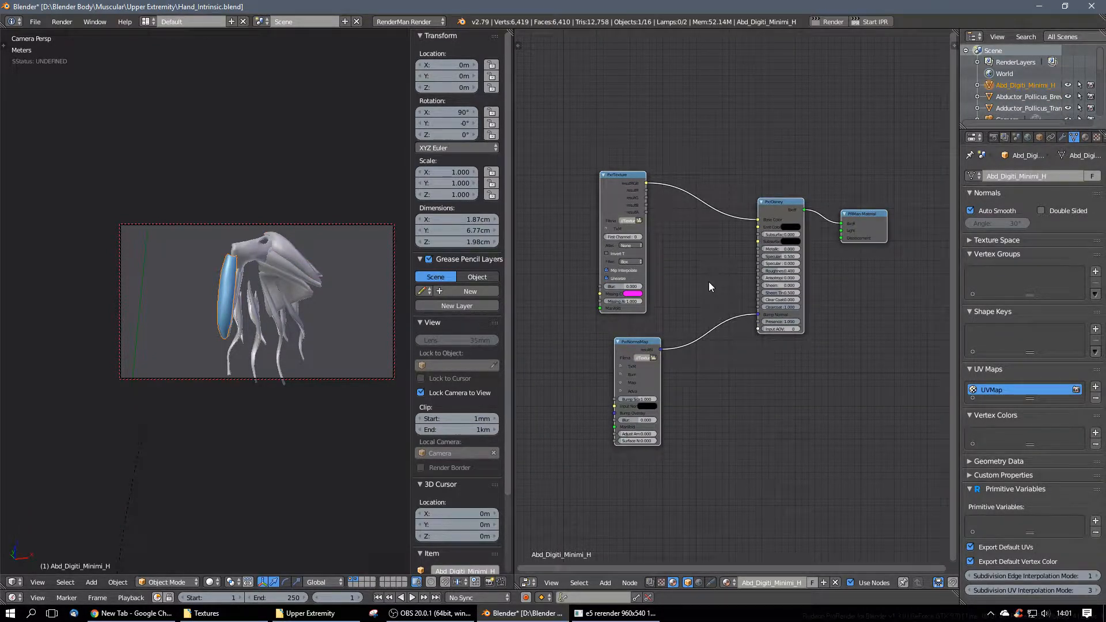
{"action": "left_click", "coordinate": [1016, 98]}
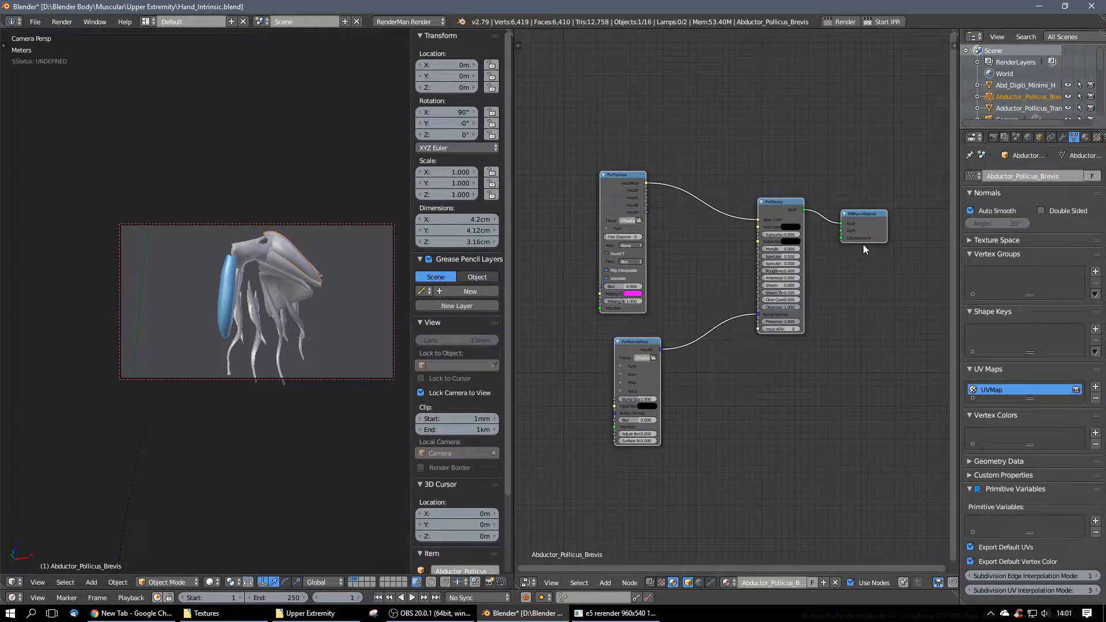
{"action": "scroll", "coordinate": [627, 207], "scroll_direction": "up", "scroll_amount": 2}
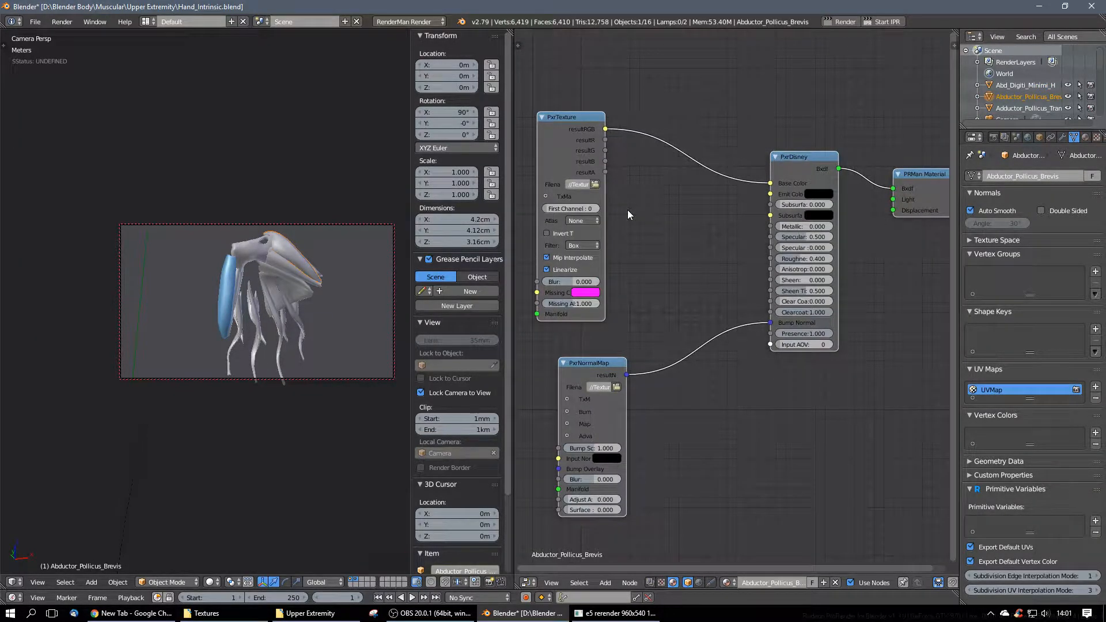
Step: Load the Abductor_Pollicus_Brevis BaseColor image into the PxrTexture node and its Normal image into the PxrNormalMap node
{"action": "left_click", "coordinate": [596, 184]}
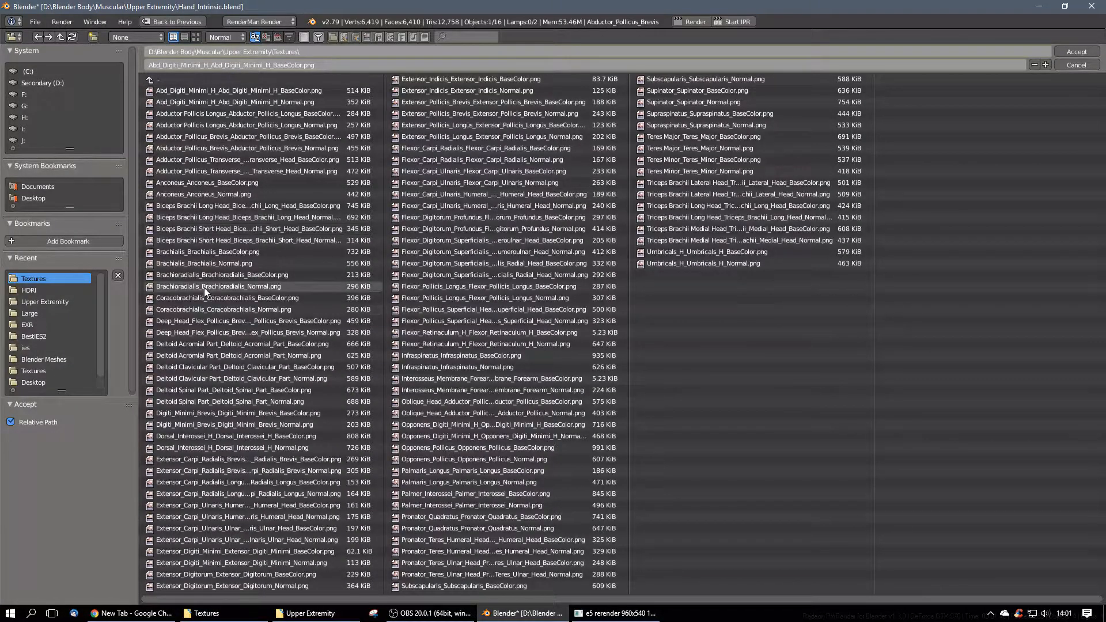
{"action": "left_click", "coordinate": [243, 138]}
{"action": "left_click", "coordinate": [1078, 52]}
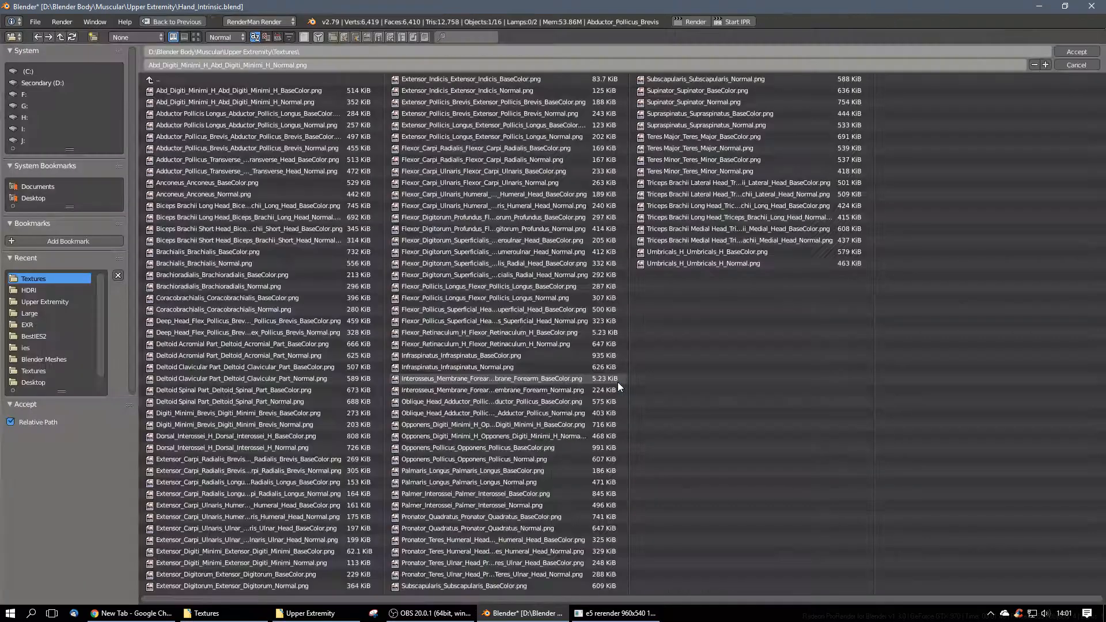
{"action": "left_click", "coordinate": [617, 387]}
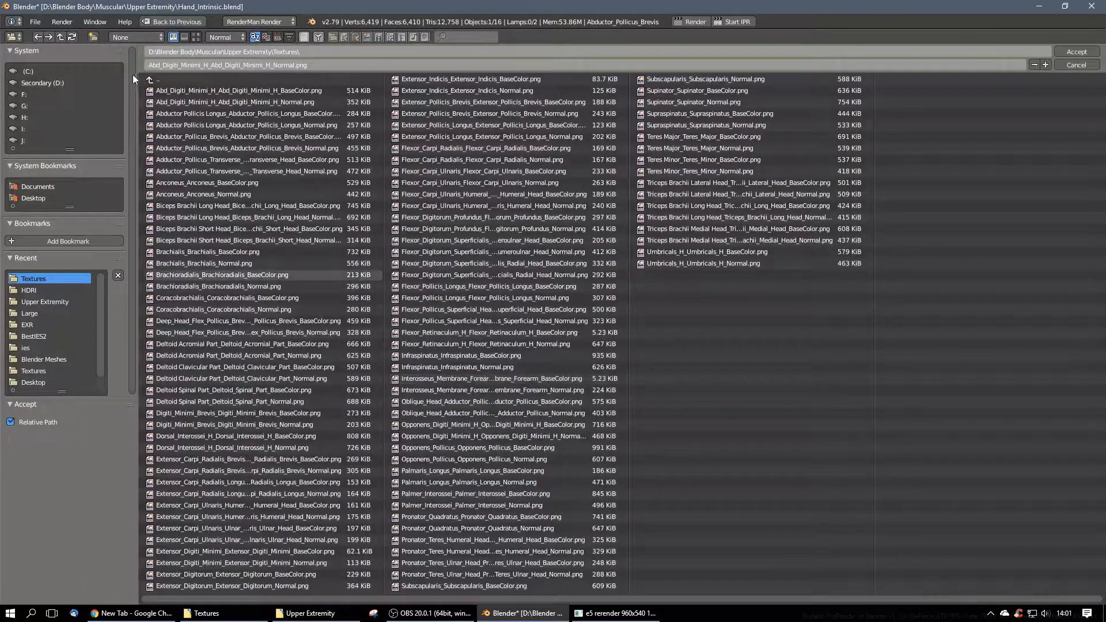
{"action": "left_click", "coordinate": [230, 148]}
{"action": "left_click", "coordinate": [1074, 52]}
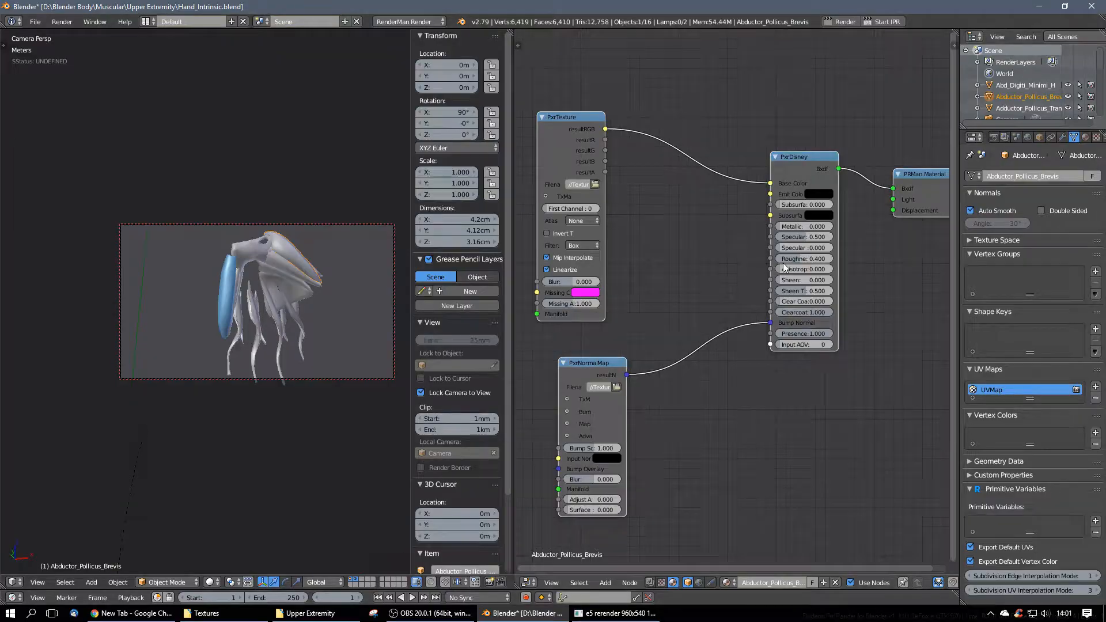
Step: Delete all material nodes of Adductor_Pollicus_Transverse_Head and paste the copied PxrDisney network in their place
{"action": "left_click", "coordinate": [1011, 108]}
{"action": "scroll", "coordinate": [801, 225], "scroll_direction": "down", "scroll_amount": 9}
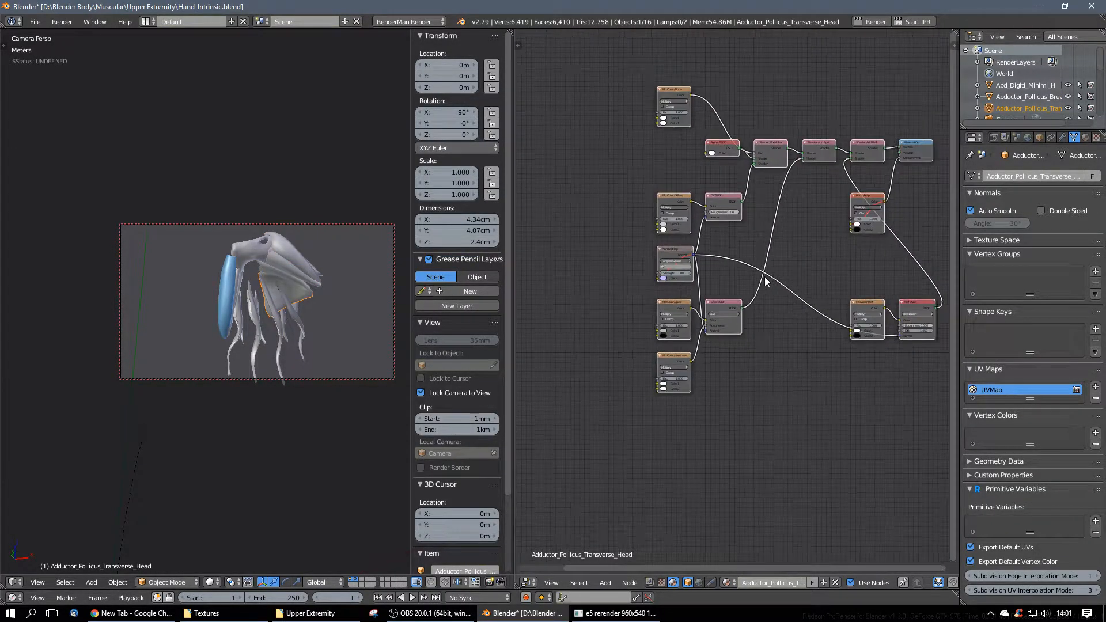
{"action": "key", "text": "x"}
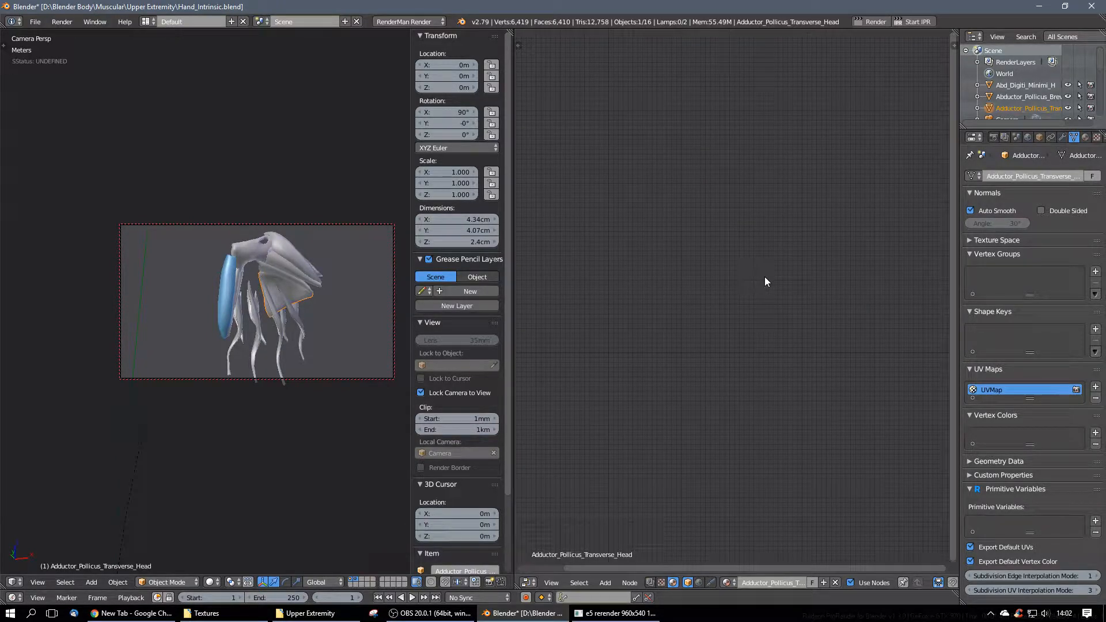
{"action": "key", "text": "ctrl+z"}
{"action": "scroll", "coordinate": [766, 281], "scroll_direction": "up", "scroll_amount": 2}
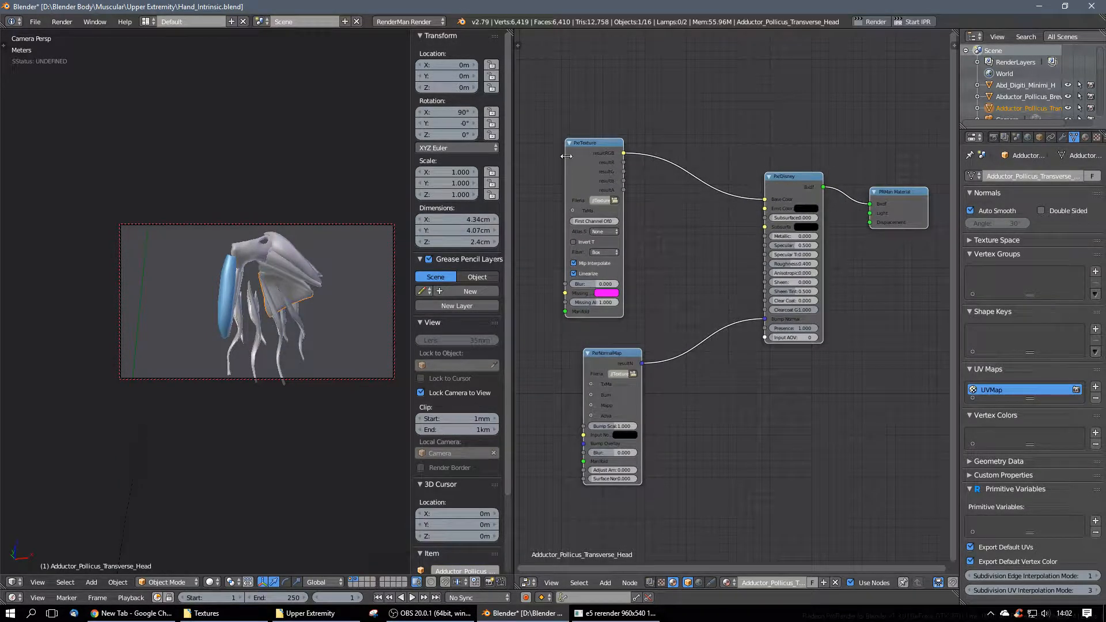
Step: Load the Adductor_Pollicus_Transverse_Head BaseColor image into PxrTexture and the matching Normal image into PxrNormalMap
{"action": "left_click", "coordinate": [615, 200]}
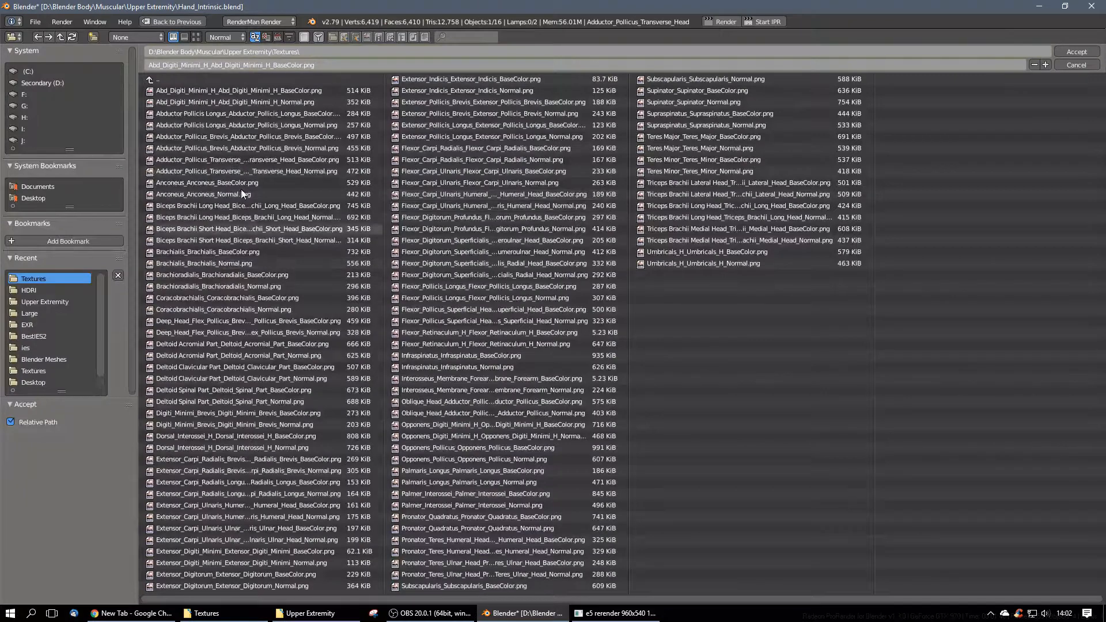
{"action": "left_click", "coordinate": [264, 158]}
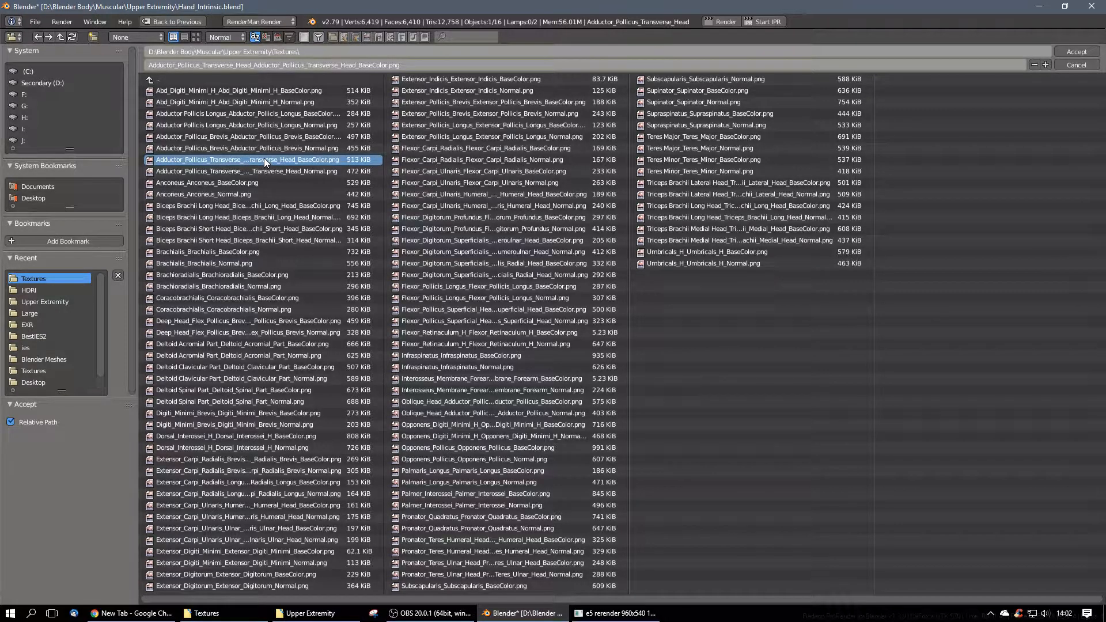
{"action": "left_click", "coordinate": [1076, 52]}
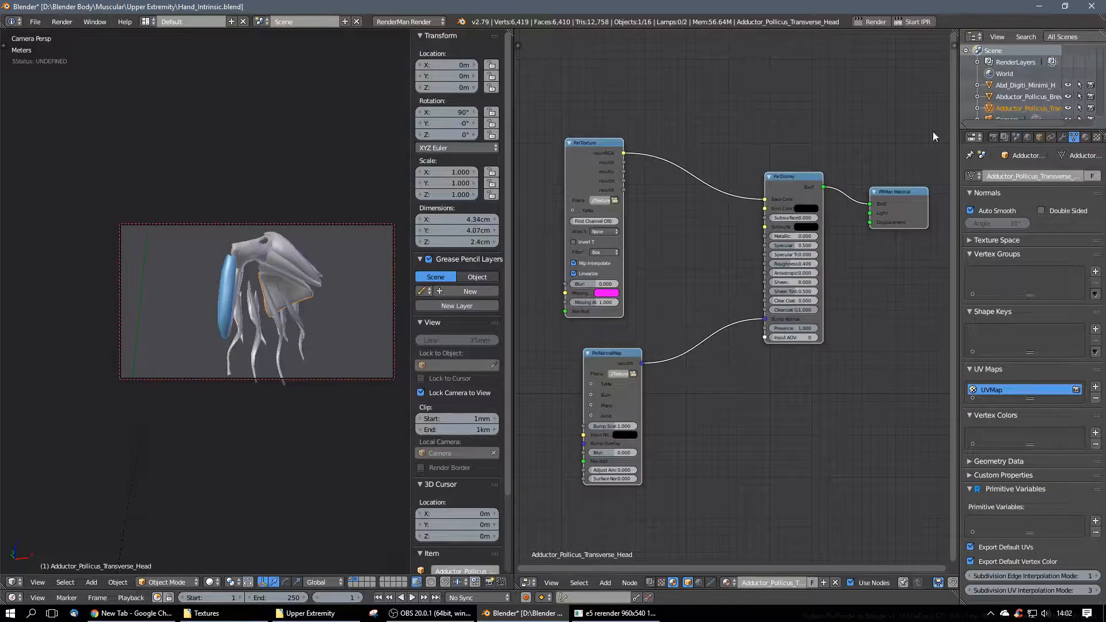
{"action": "left_click", "coordinate": [633, 375]}
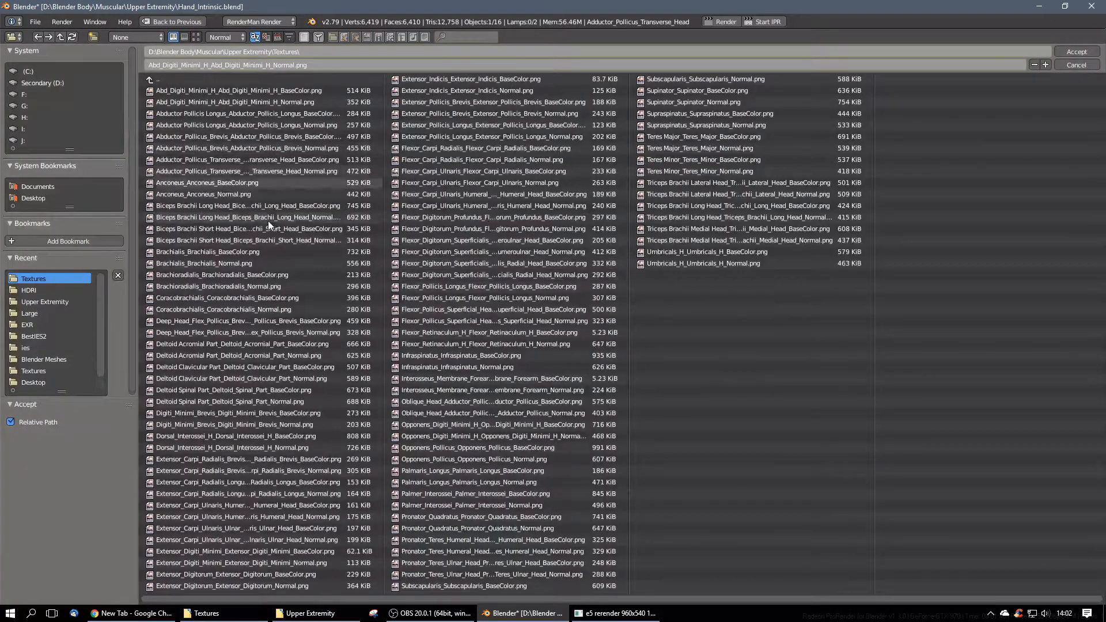
{"action": "left_click", "coordinate": [285, 173]}
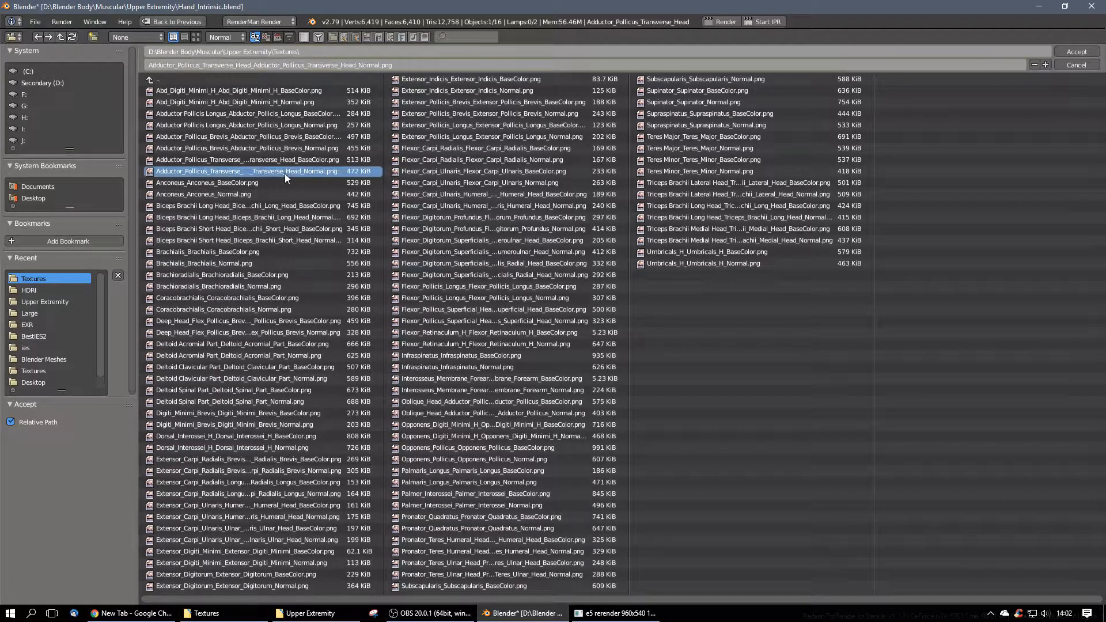
{"action": "left_click", "coordinate": [1088, 53]}
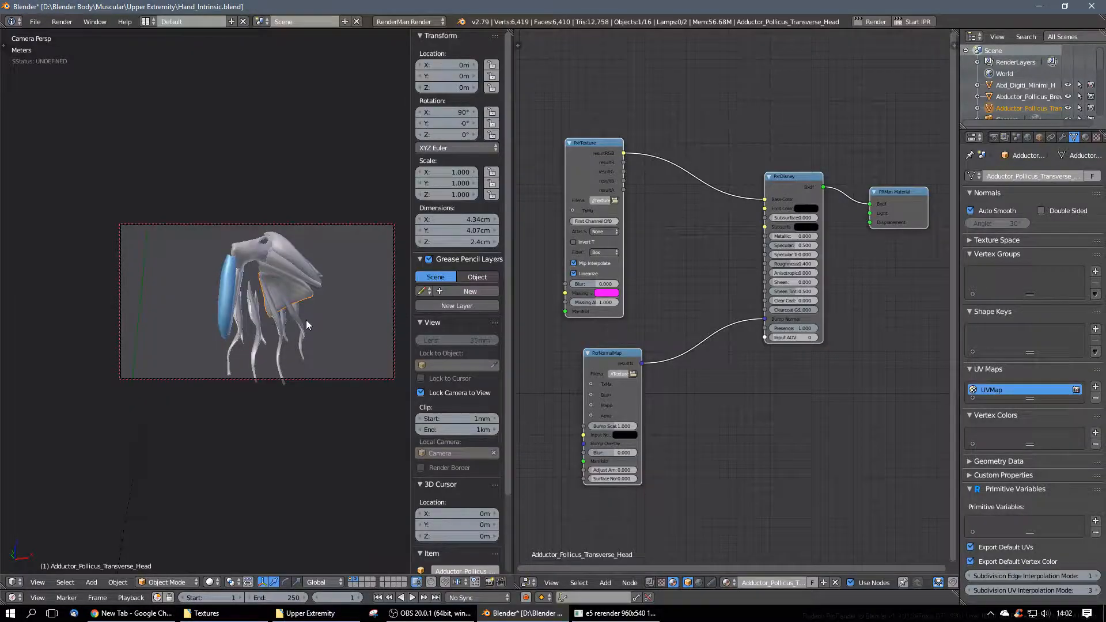
Step: Run an interactive RenderMan render, inspect the textured muscles from several camera angles, and stop the render
{"action": "left_click", "coordinate": [921, 21]}
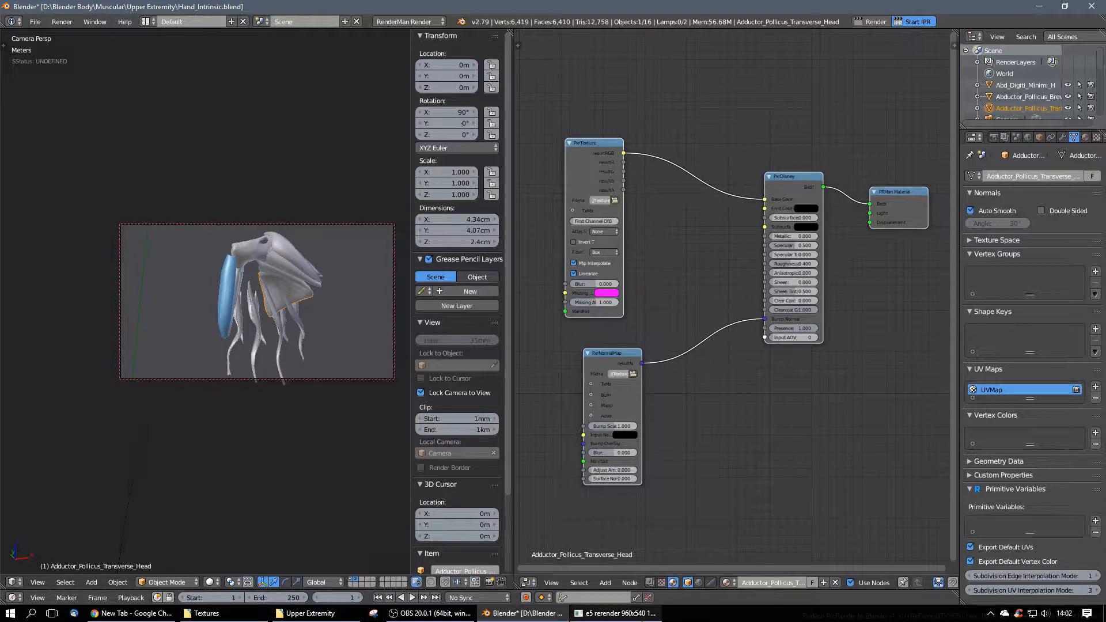
{"action": "mouse_move", "coordinate": [615, 613]}
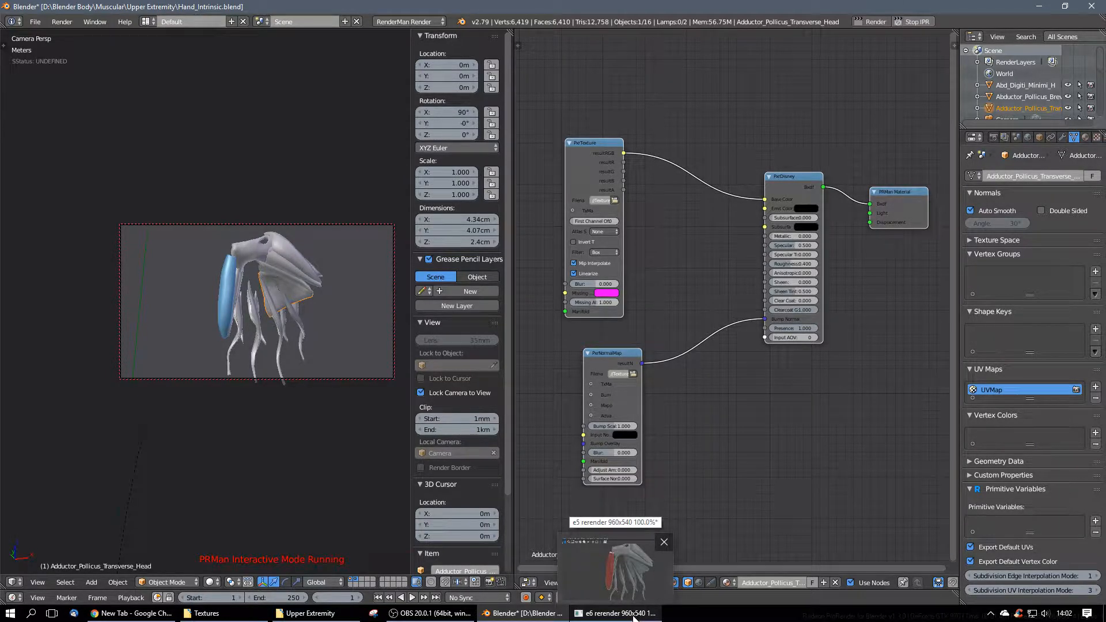
{"action": "left_click", "coordinate": [633, 615]}
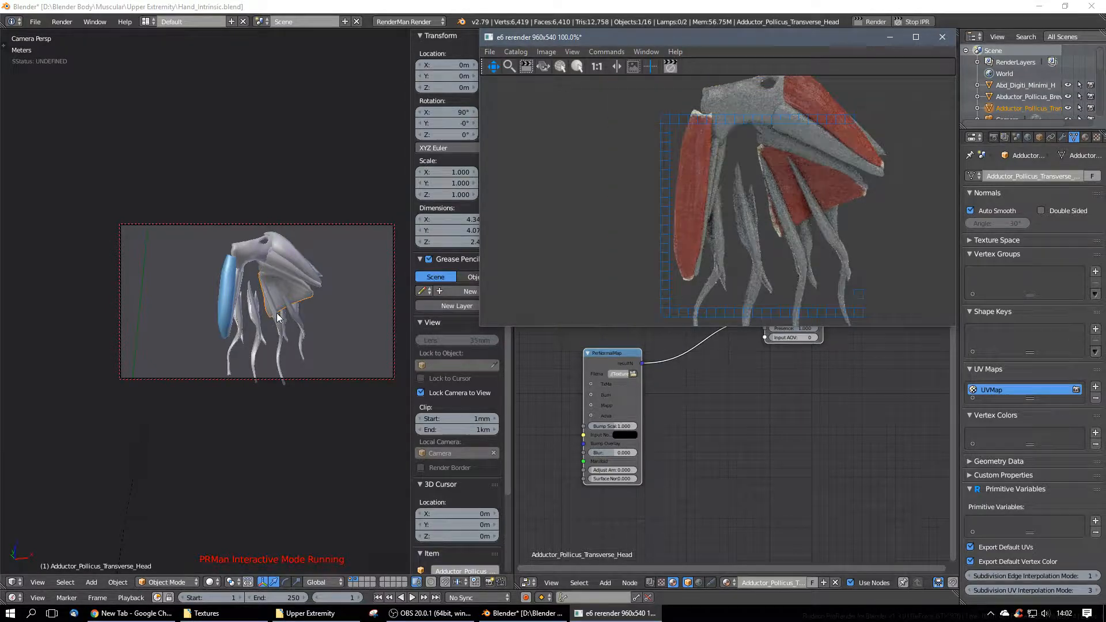
{"action": "middle_click_drag", "start_coordinate": [277, 313], "coordinate": [416, 310]}
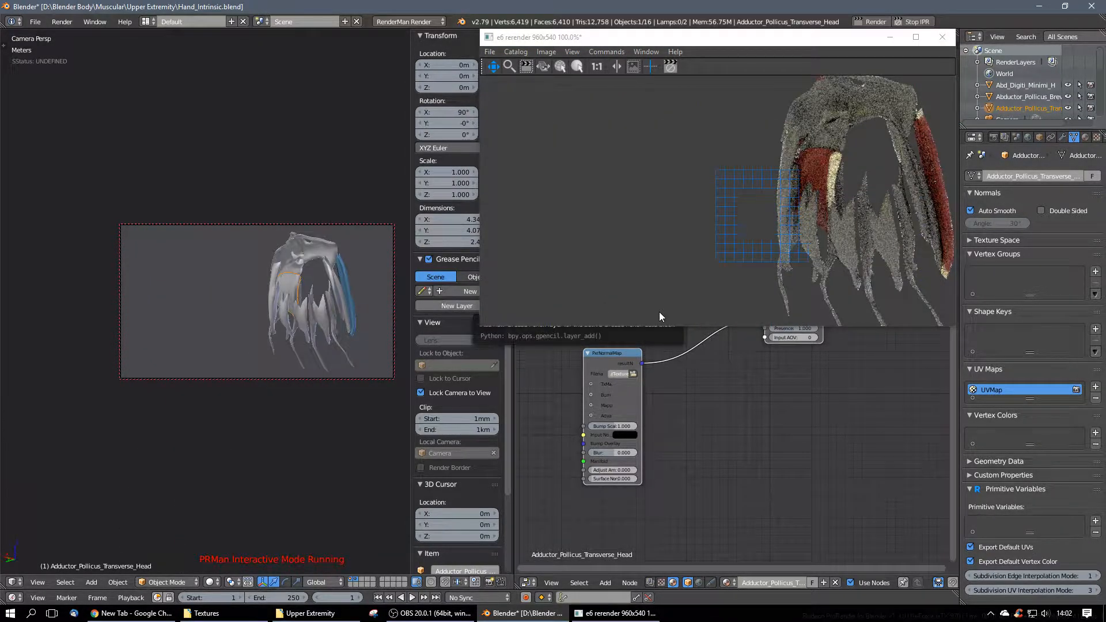
{"action": "middle_click_drag", "start_coordinate": [400, 313], "coordinate": [284, 311]}
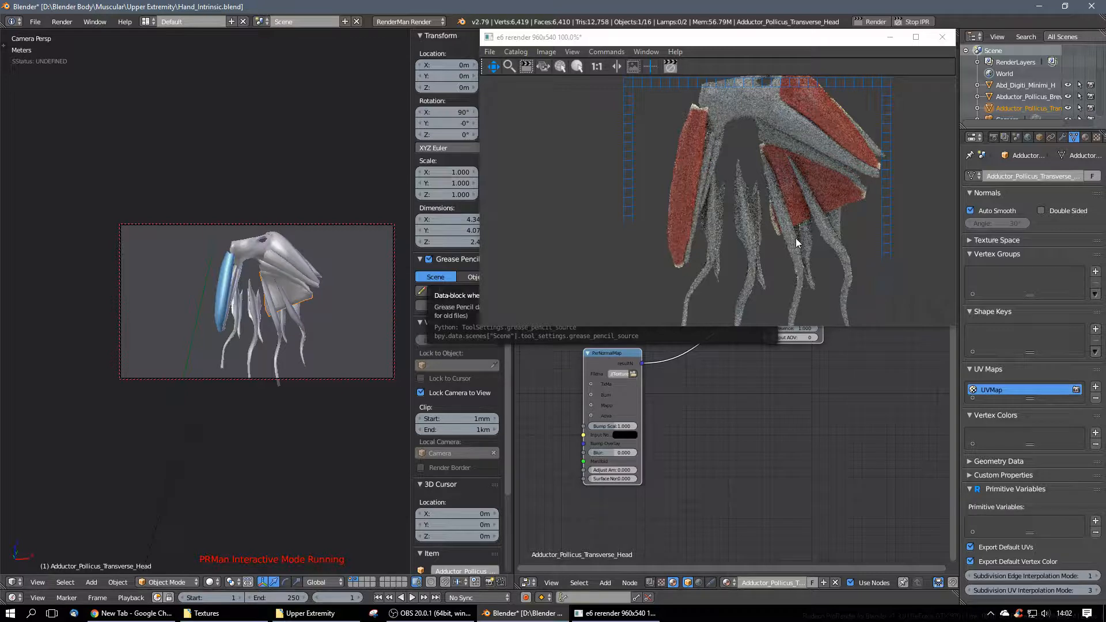
{"action": "left_click", "coordinate": [925, 23]}
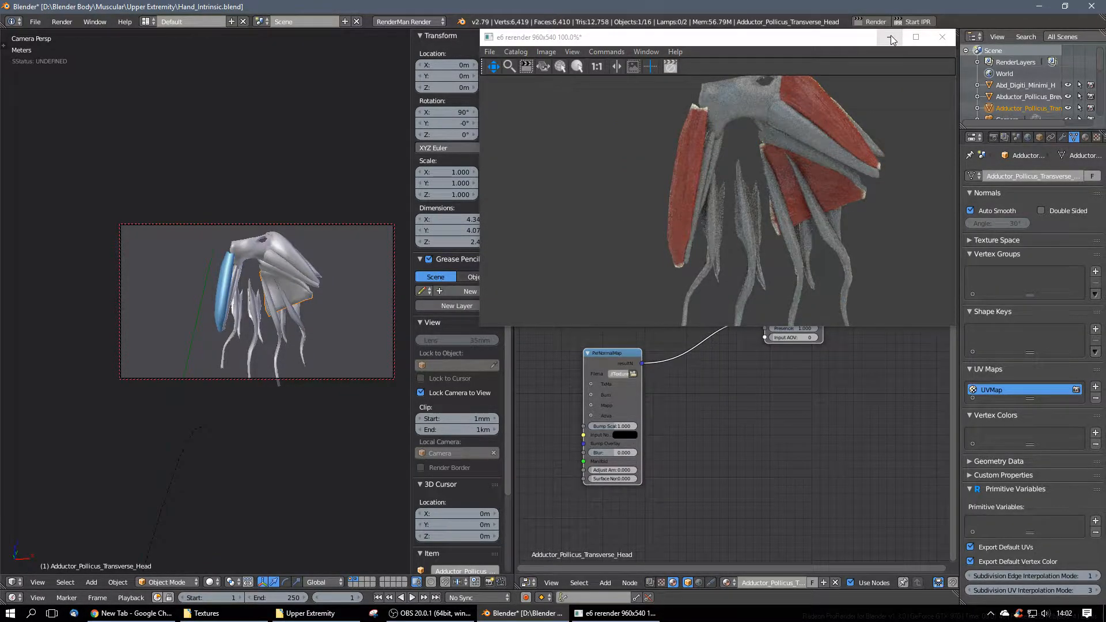
Step: Replace all material nodes of Deep_Head_Flex_Pollicus_Brevis with the copied PxrDisney network
{"action": "scroll", "coordinate": [1024, 85], "scroll_direction": "down", "scroll_amount": 1}
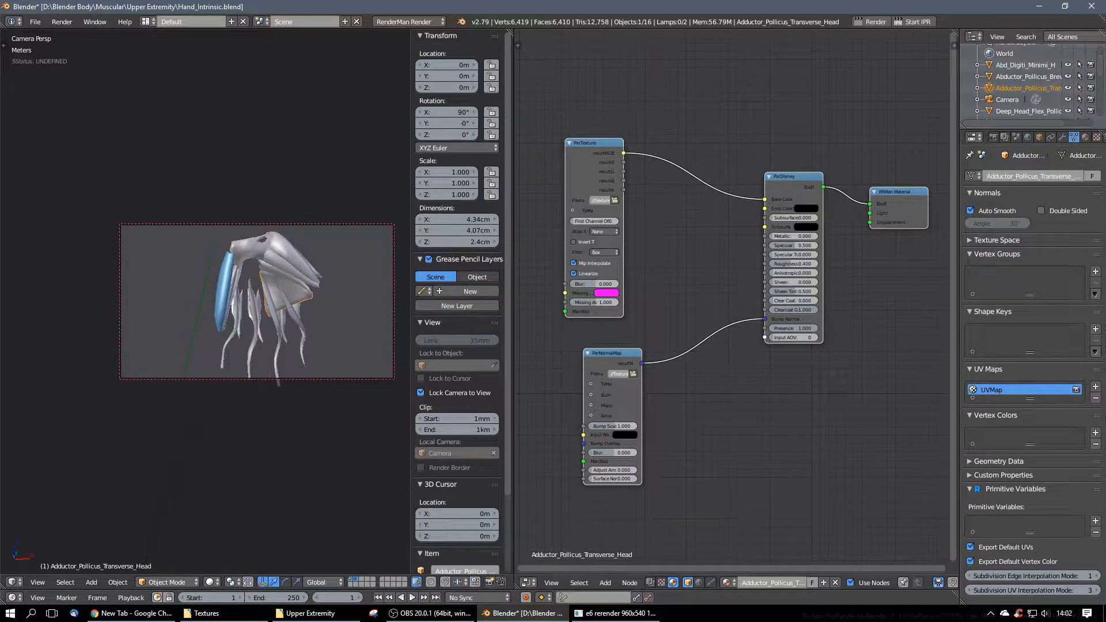
{"action": "left_click", "coordinate": [1023, 110]}
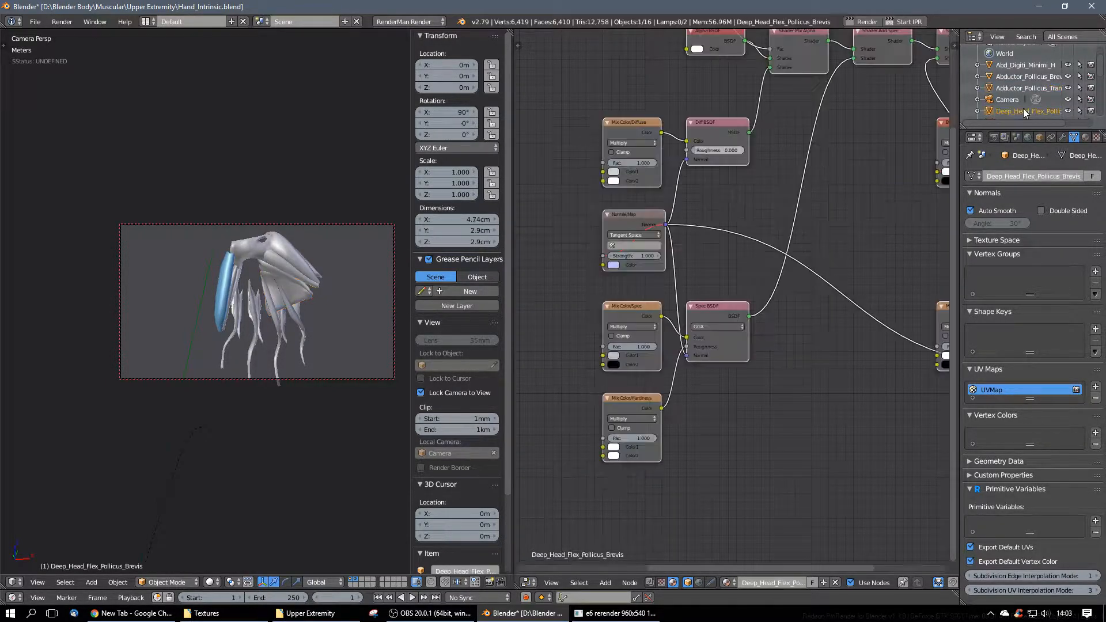
{"action": "key", "text": "x"}
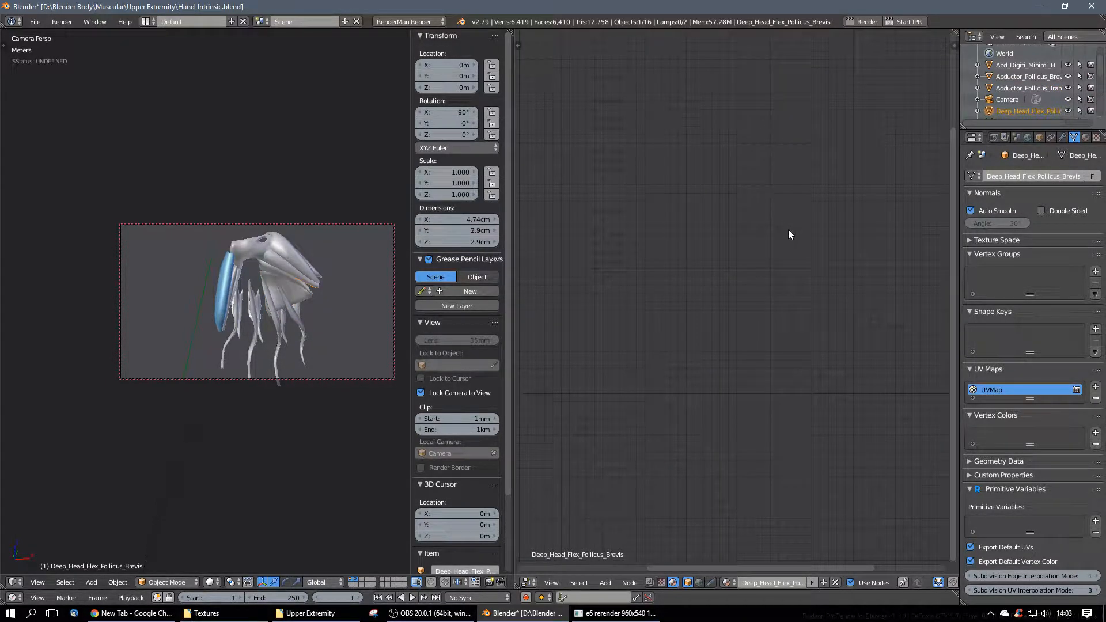
{"action": "key", "text": "ctrl+z"}
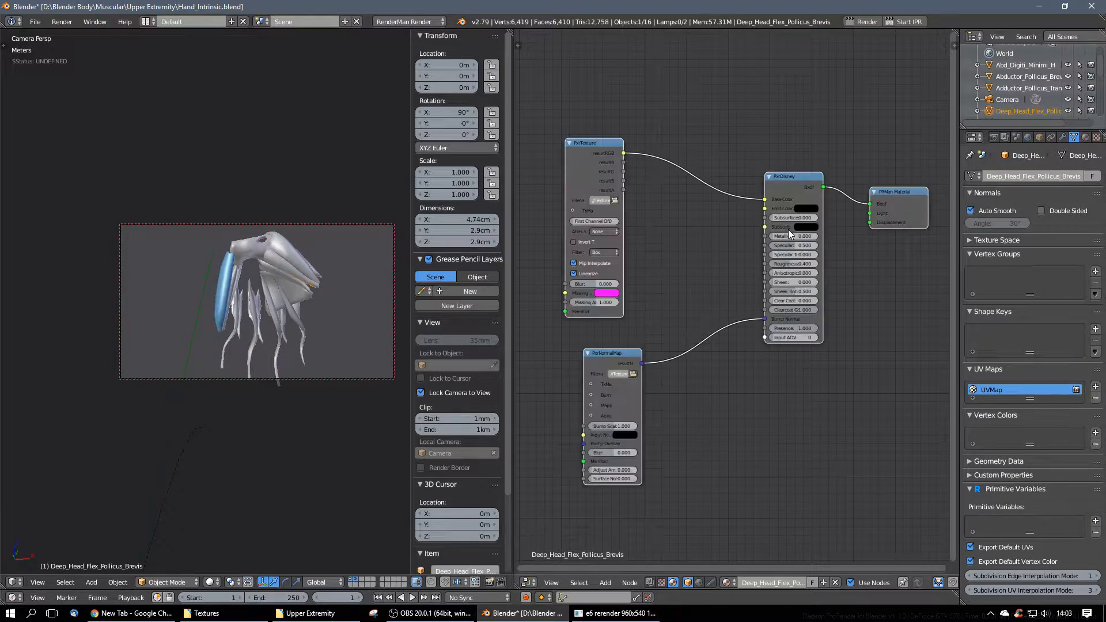
Step: Assign the Deep_Head_Flex_Pollicus_Brevis BaseColor image to PxrTexture and the corresponding Normal image to PxrNormalMap
{"action": "left_click", "coordinate": [615, 200]}
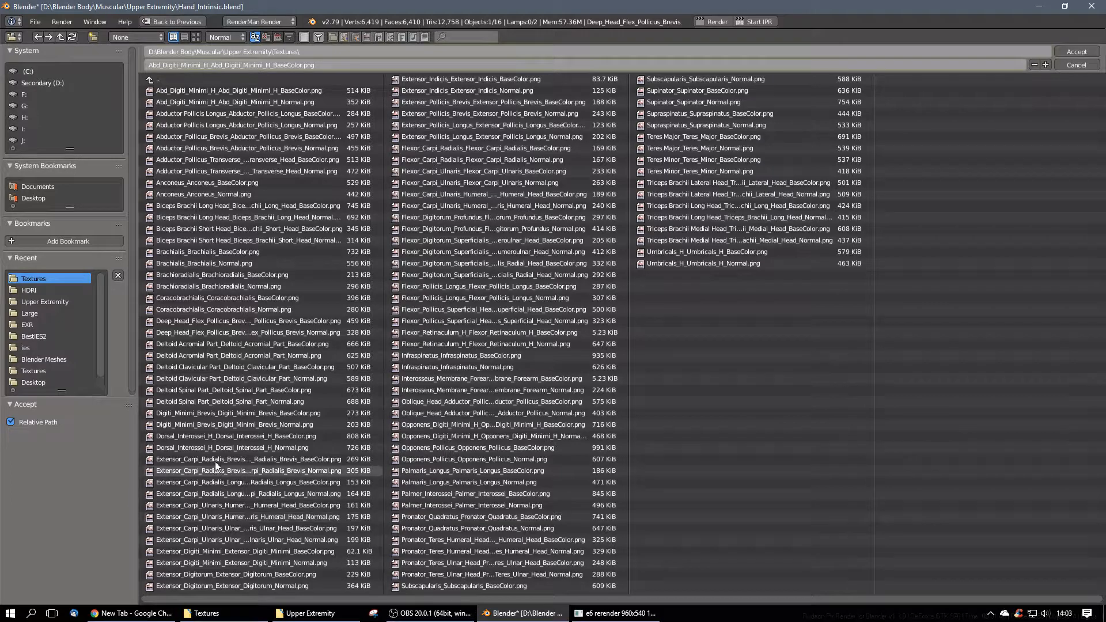
{"action": "left_click", "coordinate": [209, 320]}
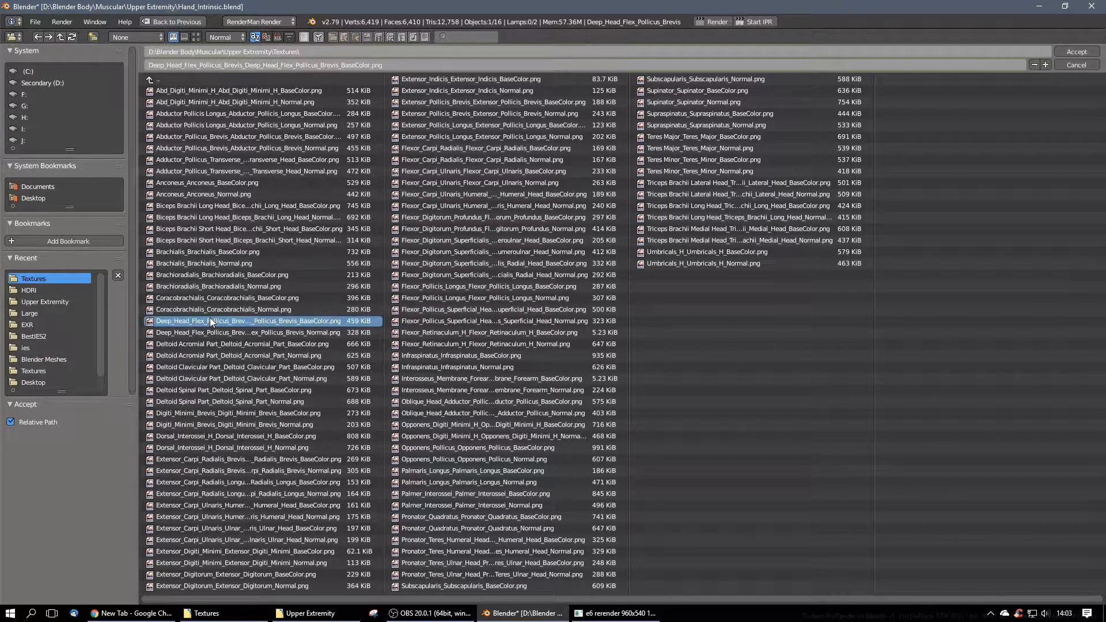
{"action": "left_click", "coordinate": [1060, 51]}
{"action": "left_click", "coordinate": [631, 375]}
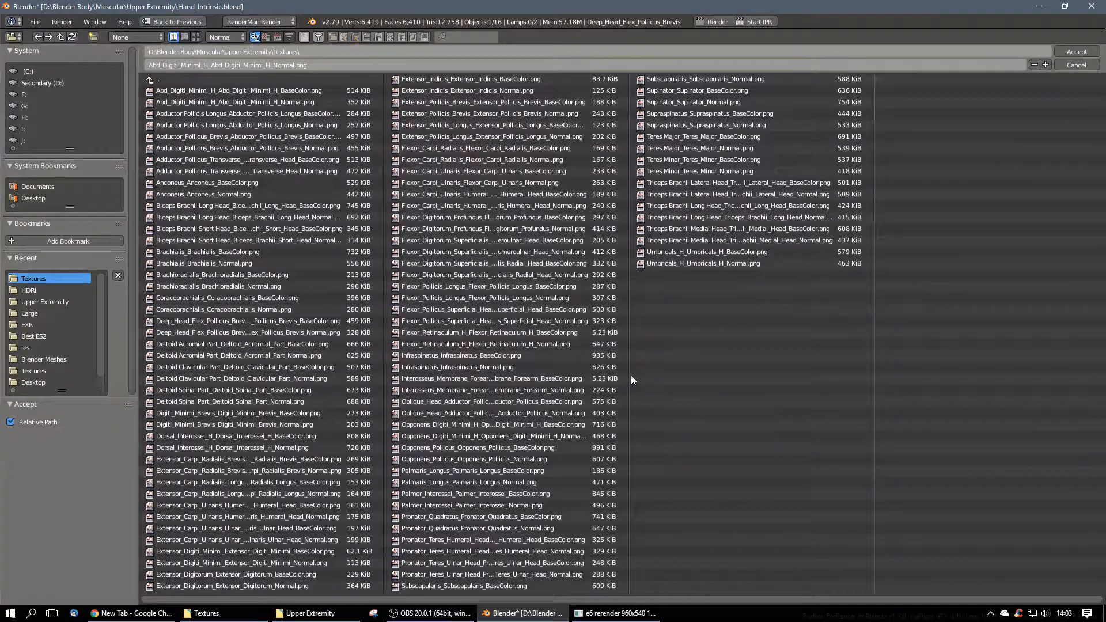
{"action": "left_click", "coordinate": [230, 331]}
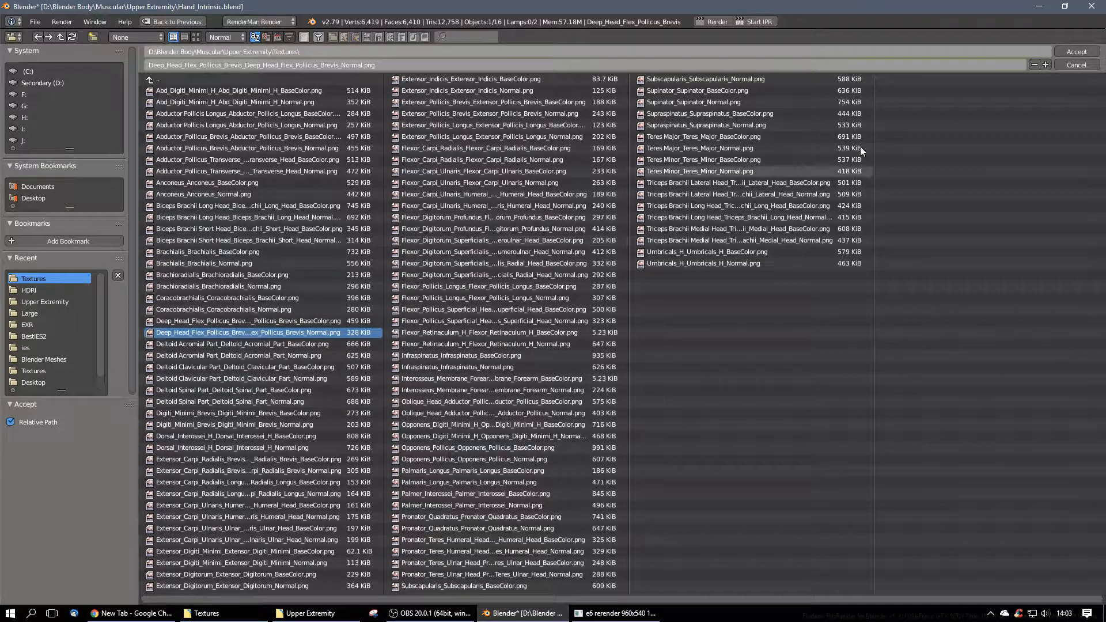
{"action": "left_click", "coordinate": [1077, 52]}
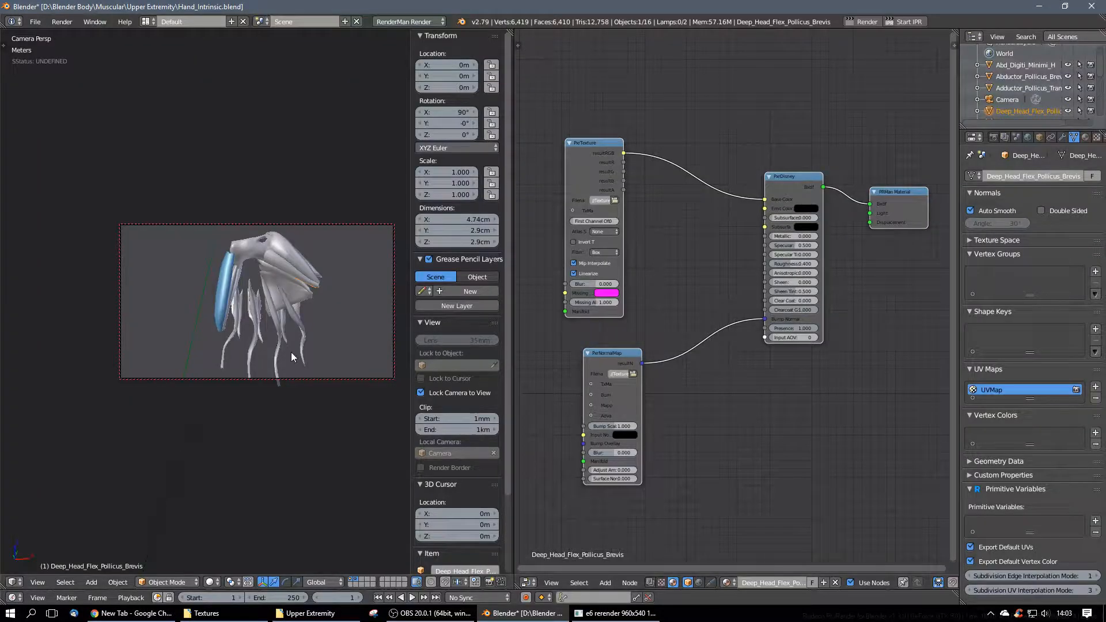
Step: Select Digiti_Minimi_Brevis and swap its material nodes for the copied PxrDisney network
{"action": "scroll", "coordinate": [1069, 74], "scroll_direction": "down", "scroll_amount": 2}
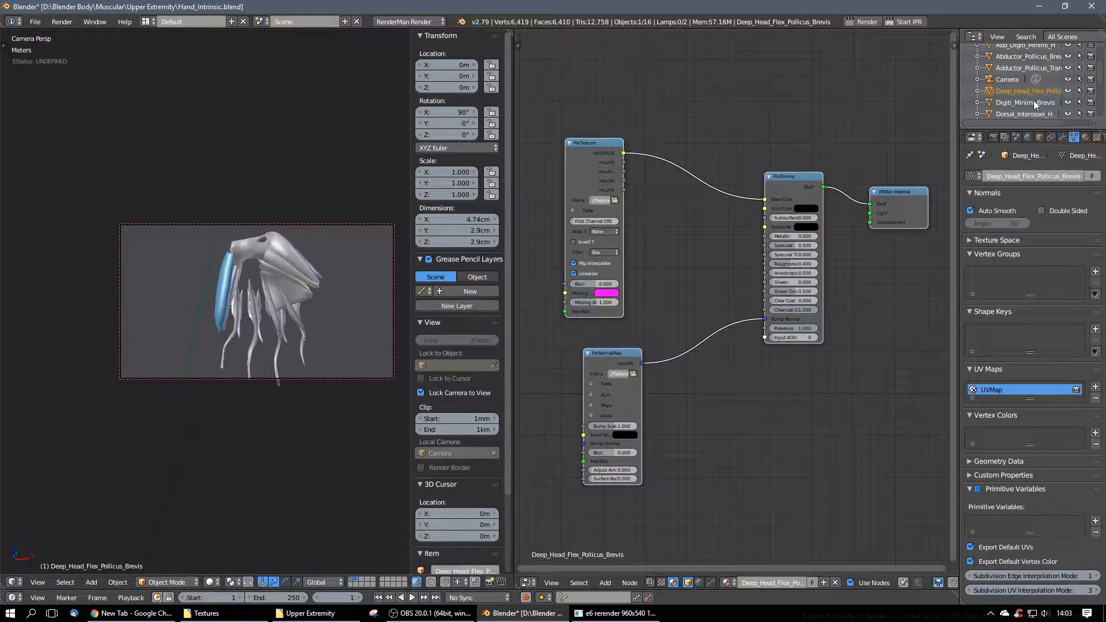
{"action": "scroll", "coordinate": [1028, 102], "scroll_direction": "down", "scroll_amount": 2}
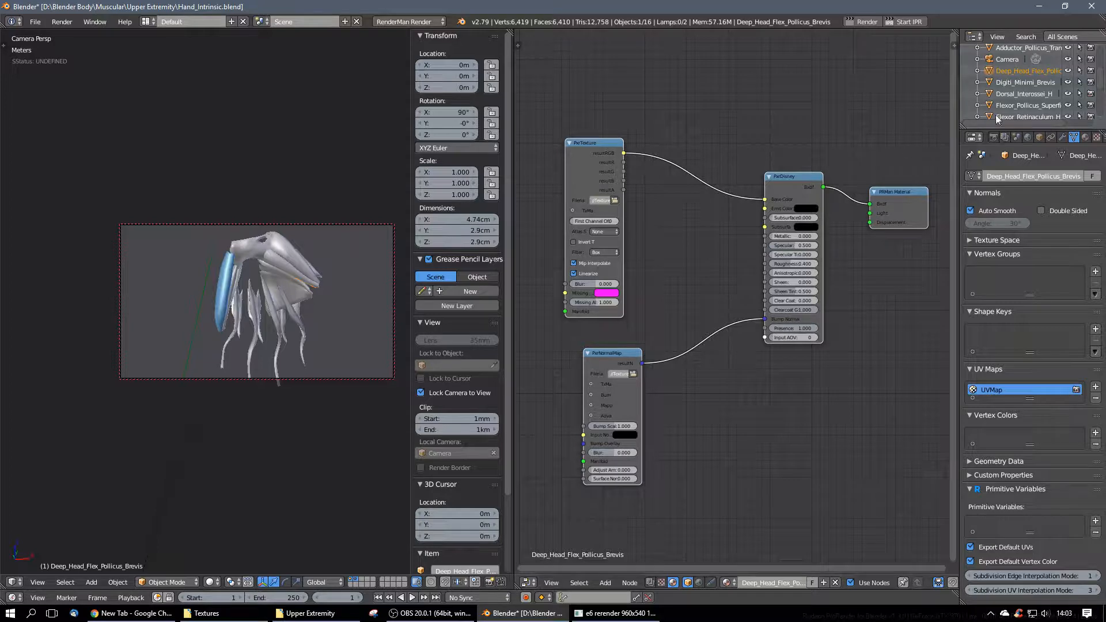
{"action": "left_click", "coordinate": [1021, 82]}
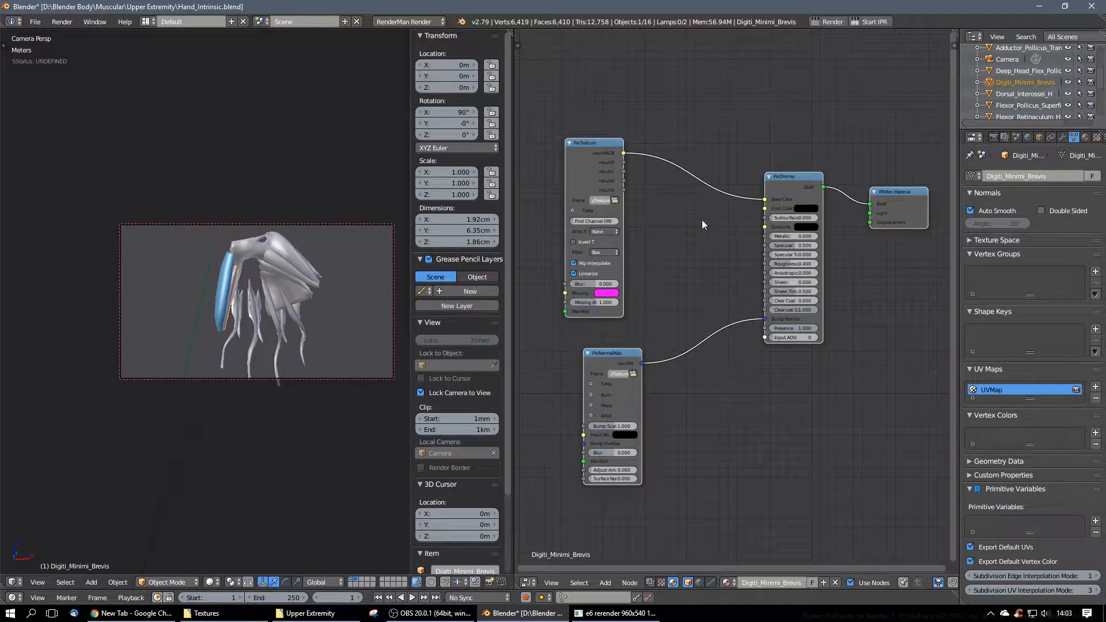
Step: Assign the Digiti_Minimi_Brevis BaseColor image to PxrTexture and the matching Normal image to PxrNormalMap
{"action": "left_click", "coordinate": [616, 201]}
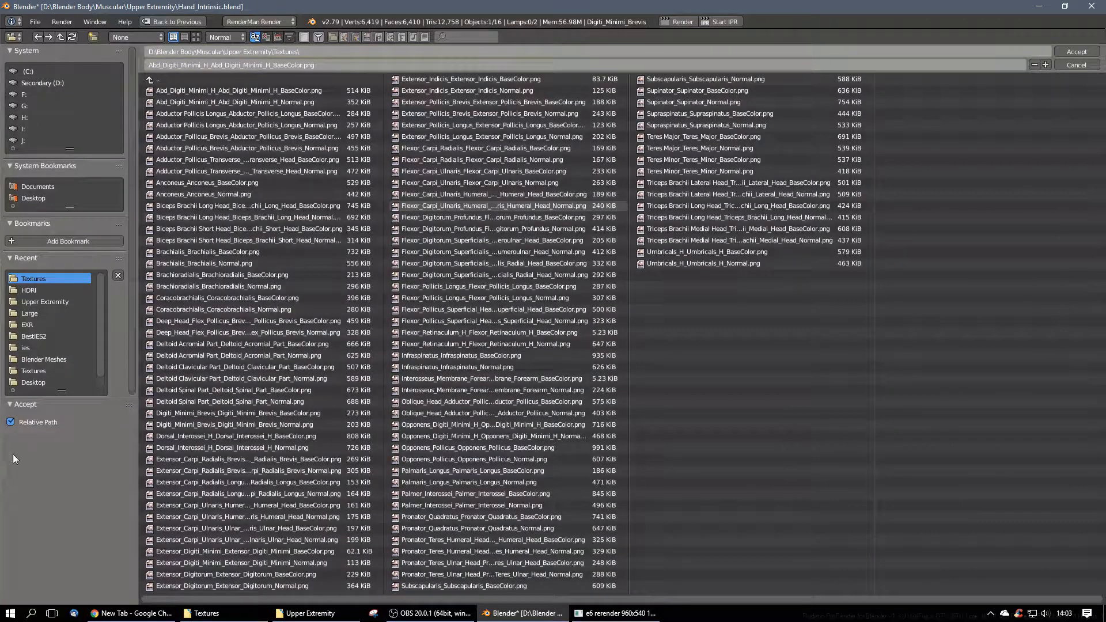
{"action": "left_click", "coordinate": [225, 415]}
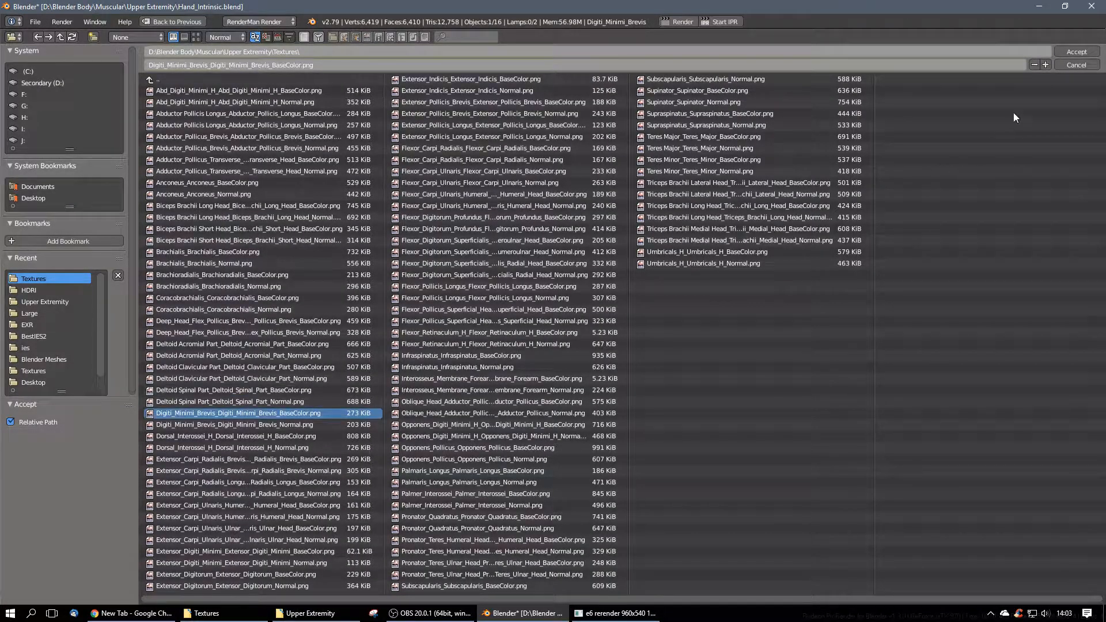
{"action": "left_click", "coordinate": [1073, 51]}
{"action": "left_click", "coordinate": [633, 375]}
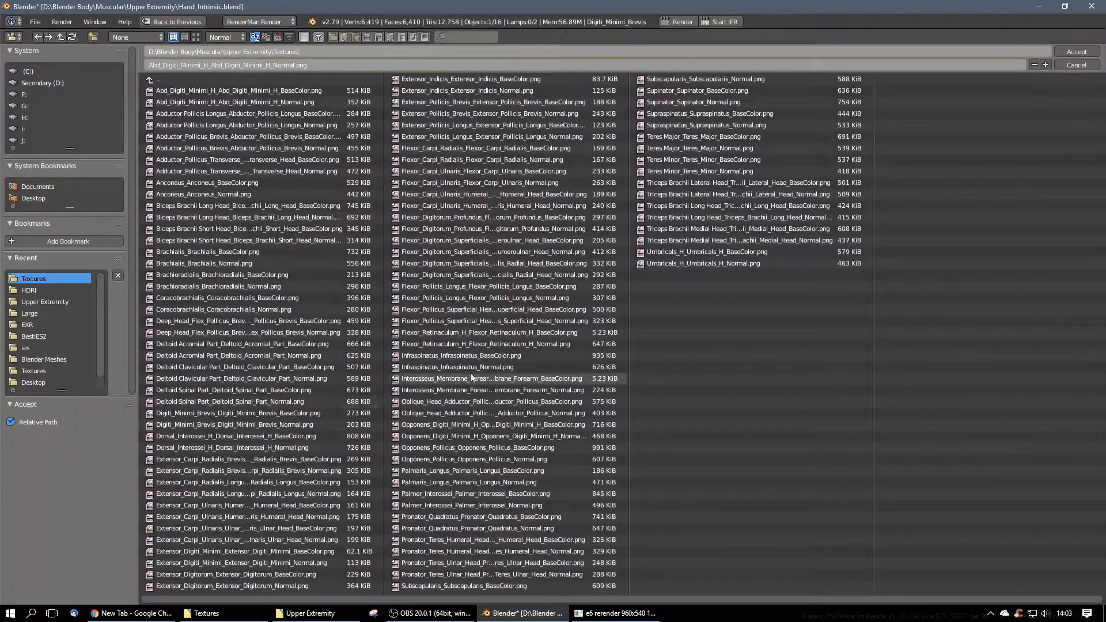
{"action": "left_click", "coordinate": [204, 427]}
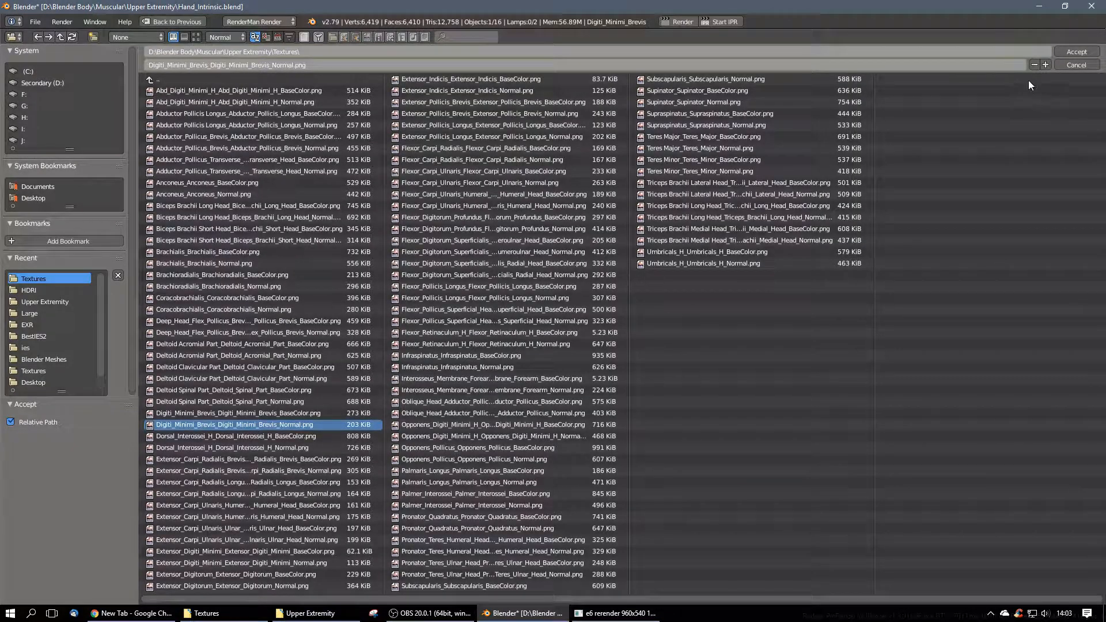
{"action": "left_click", "coordinate": [1077, 51]}
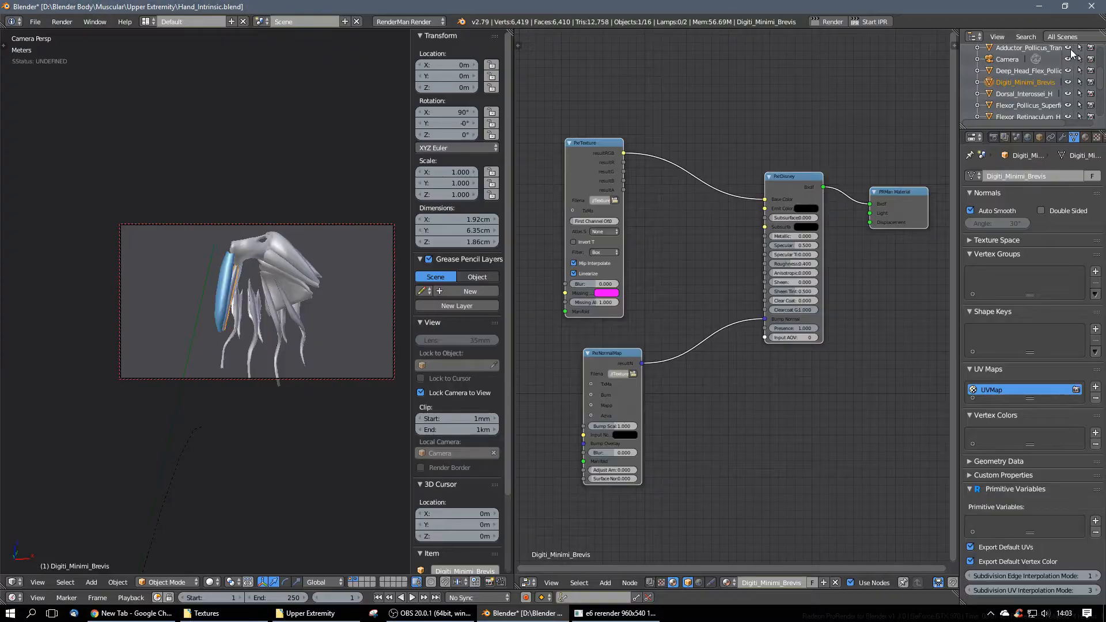
Step: Select Dorsal_Interossei_H and replace all its material nodes with the copied PxrDisney network
{"action": "left_click", "coordinate": [1033, 92]}
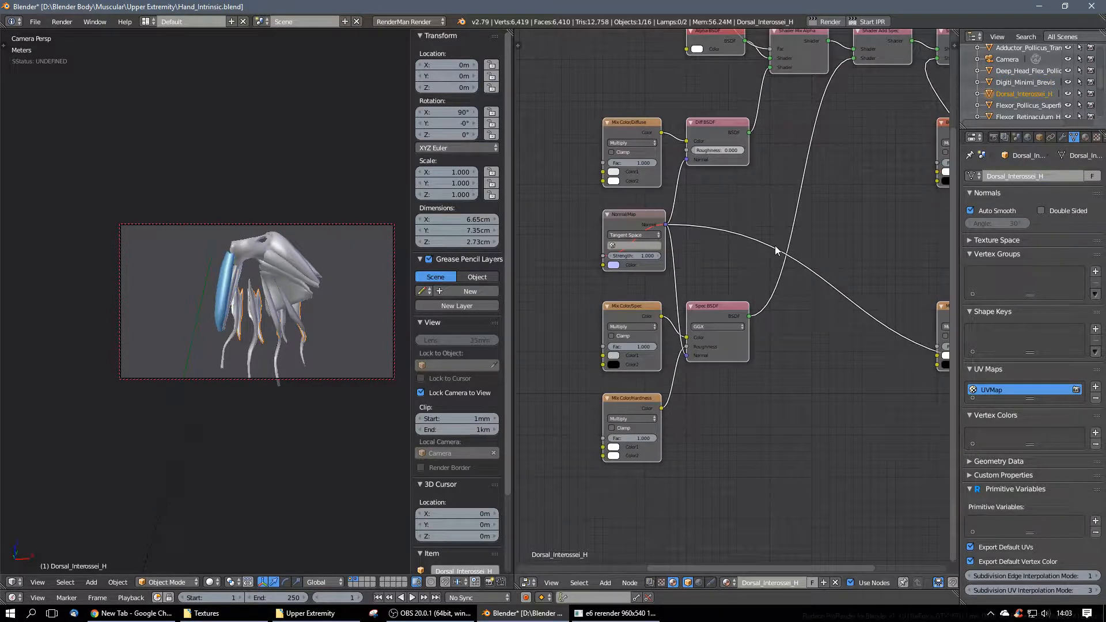
{"action": "key", "text": "x"}
{"action": "key", "text": "ctrl+v"}
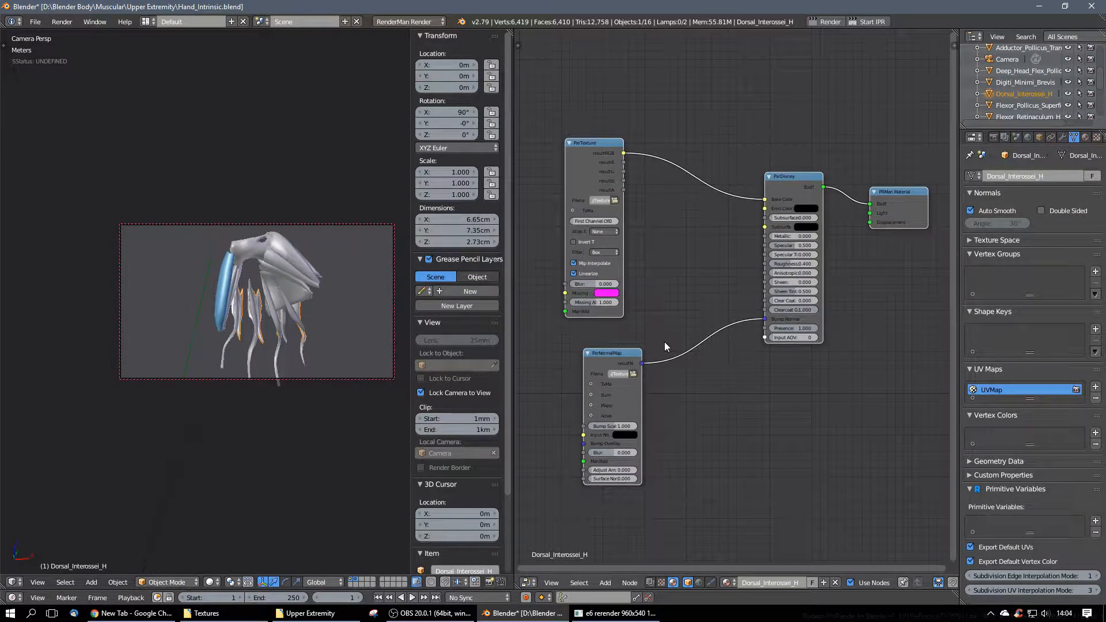
Step: Assign the Dorsal_Interossei_H BaseColor image to PxrTexture and its Normal image to PxrNormalMap
{"action": "left_click", "coordinate": [614, 200]}
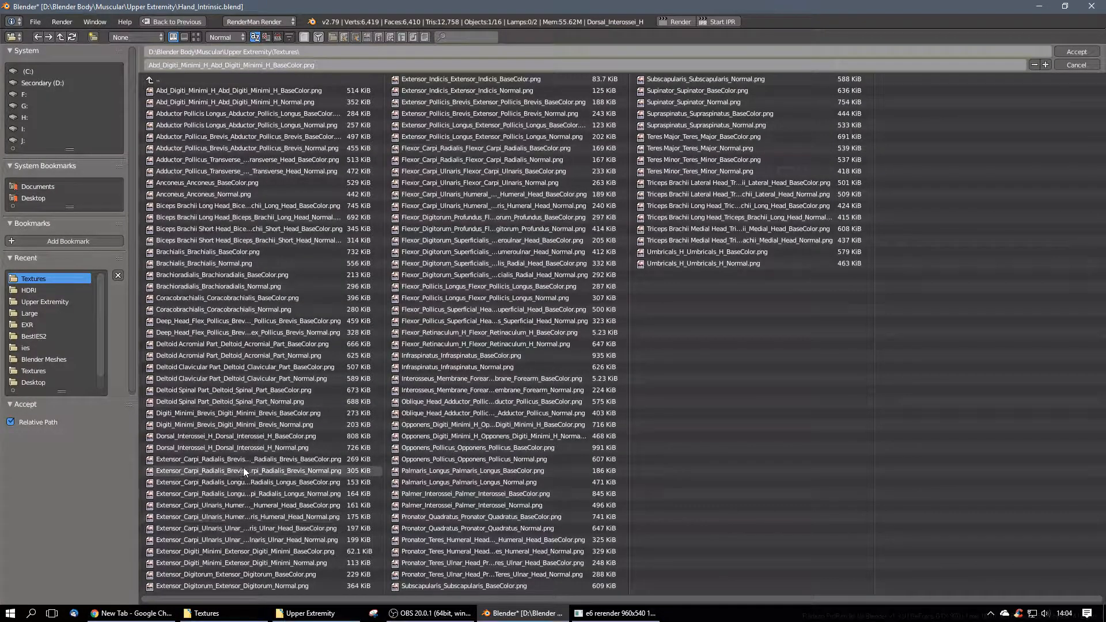
{"action": "left_click", "coordinate": [266, 437]}
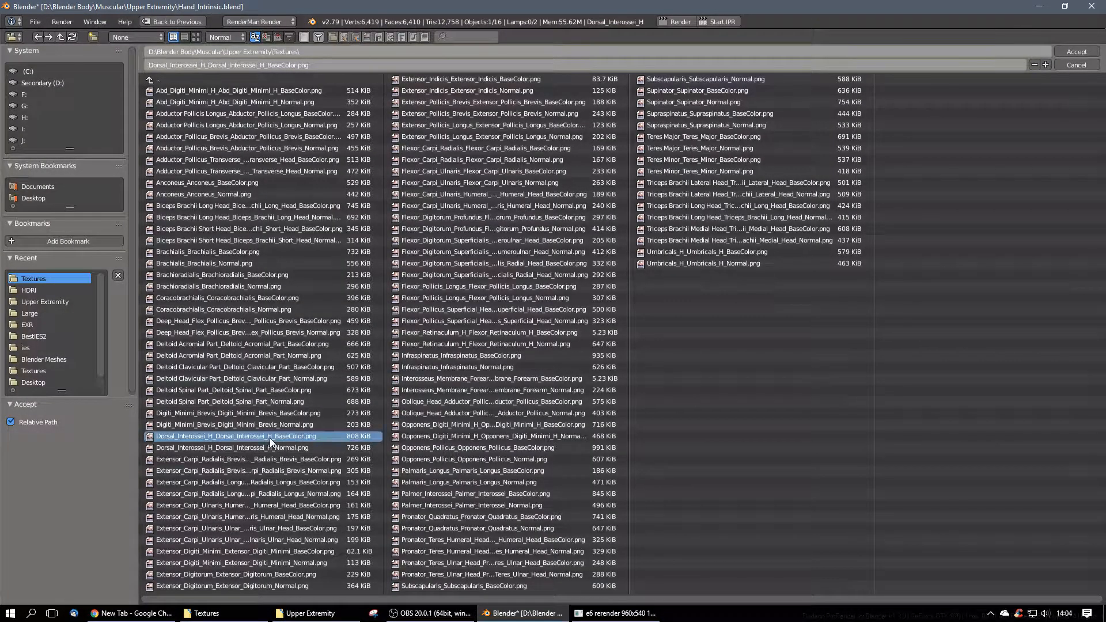
{"action": "left_click", "coordinate": [1076, 52]}
{"action": "left_click", "coordinate": [633, 374]}
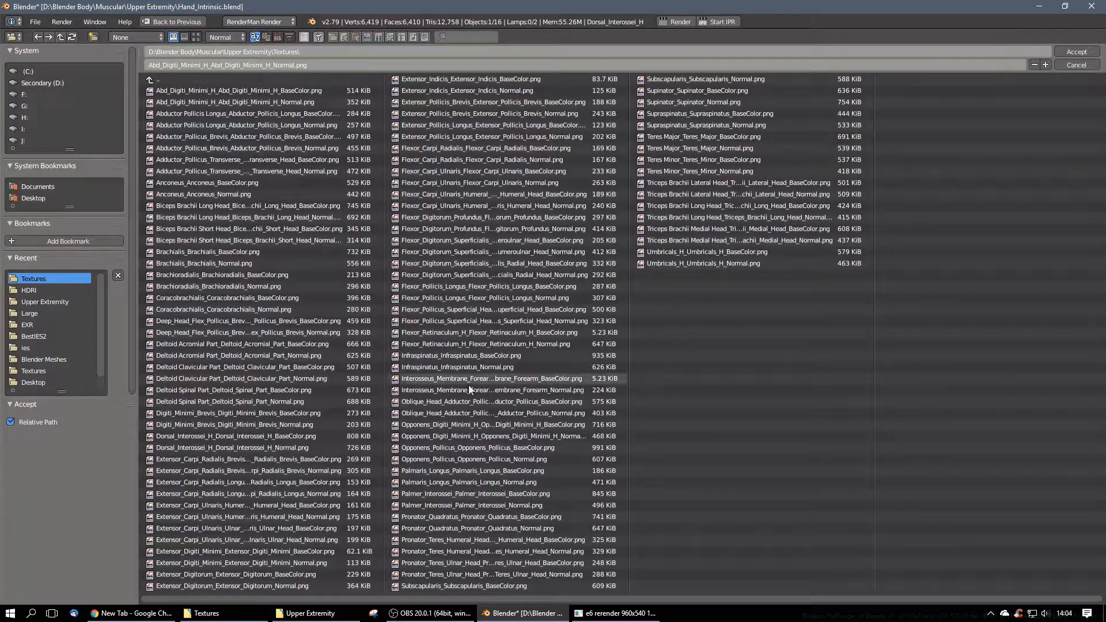
{"action": "left_click", "coordinate": [1075, 52]}
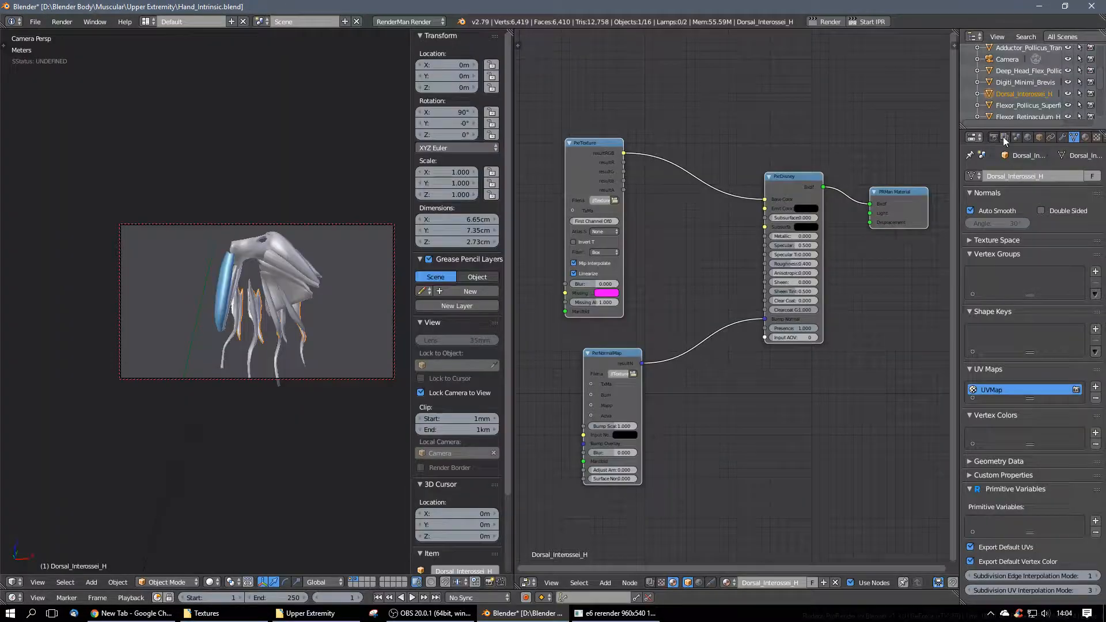
Step: Select Flexor_Pollicus_Superficial_Head and swap its material nodes for the copied PxrDisney network
{"action": "left_click", "coordinate": [1013, 106]}
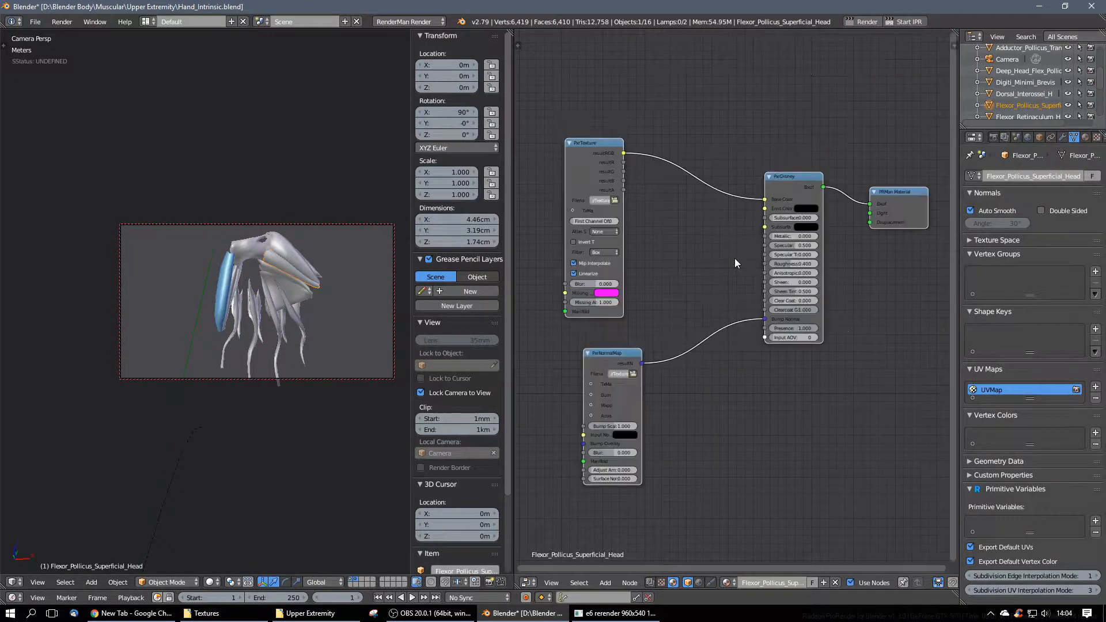
Step: Try the Flexor_Pollicis_Longus BaseColor image in the PxrTexture node of Flexor_Pollicus_Superficial_Head
{"action": "left_click", "coordinate": [615, 199]}
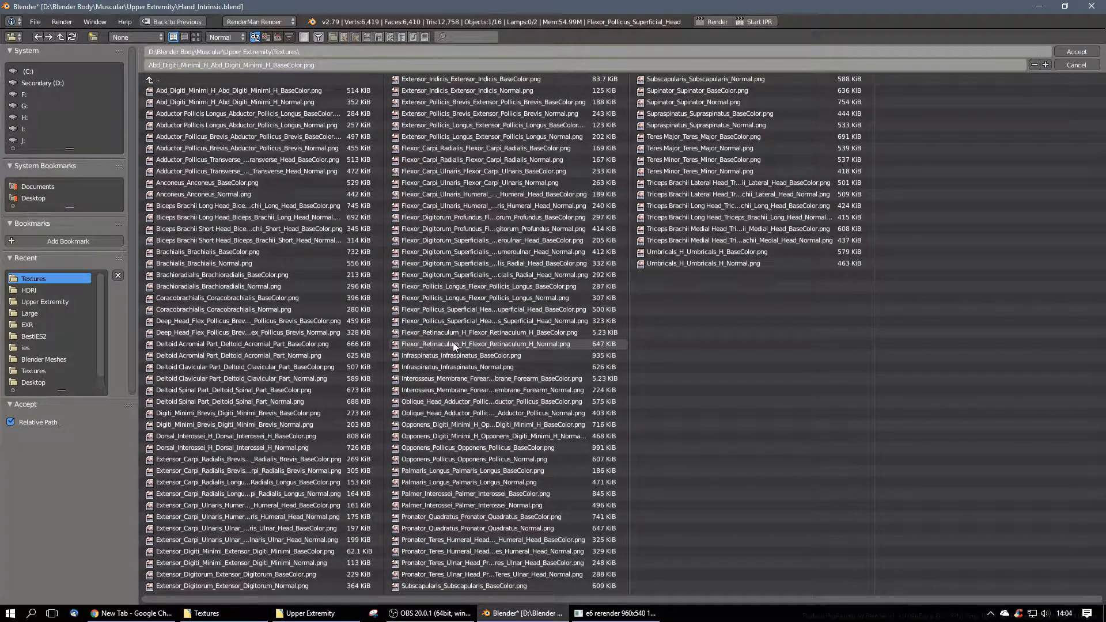
{"action": "left_click", "coordinate": [470, 286]}
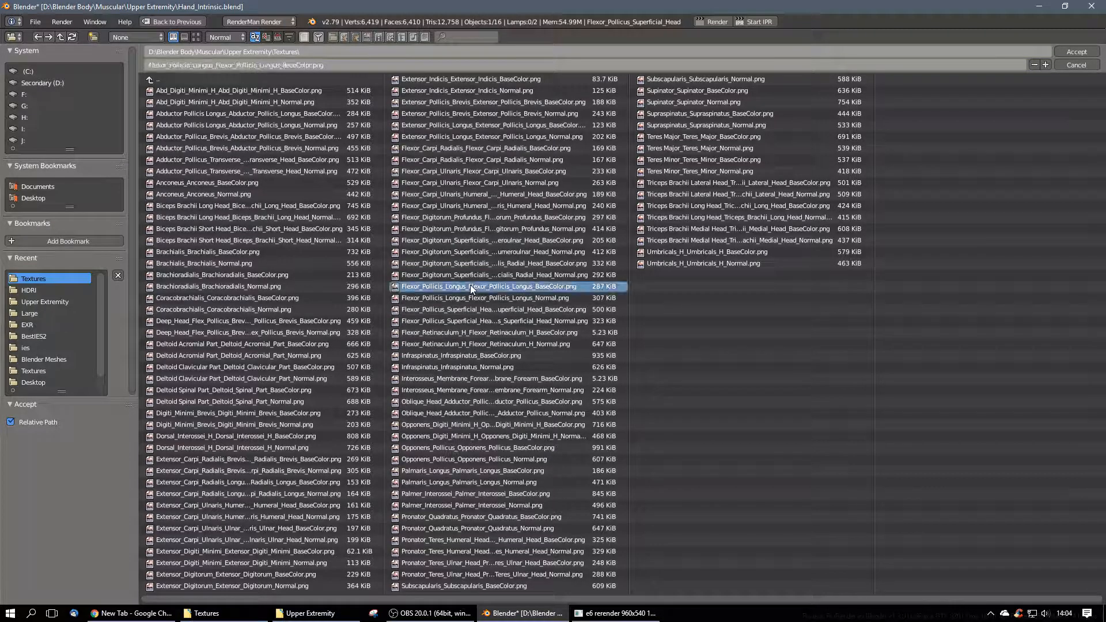
{"action": "left_click", "coordinate": [1077, 52]}
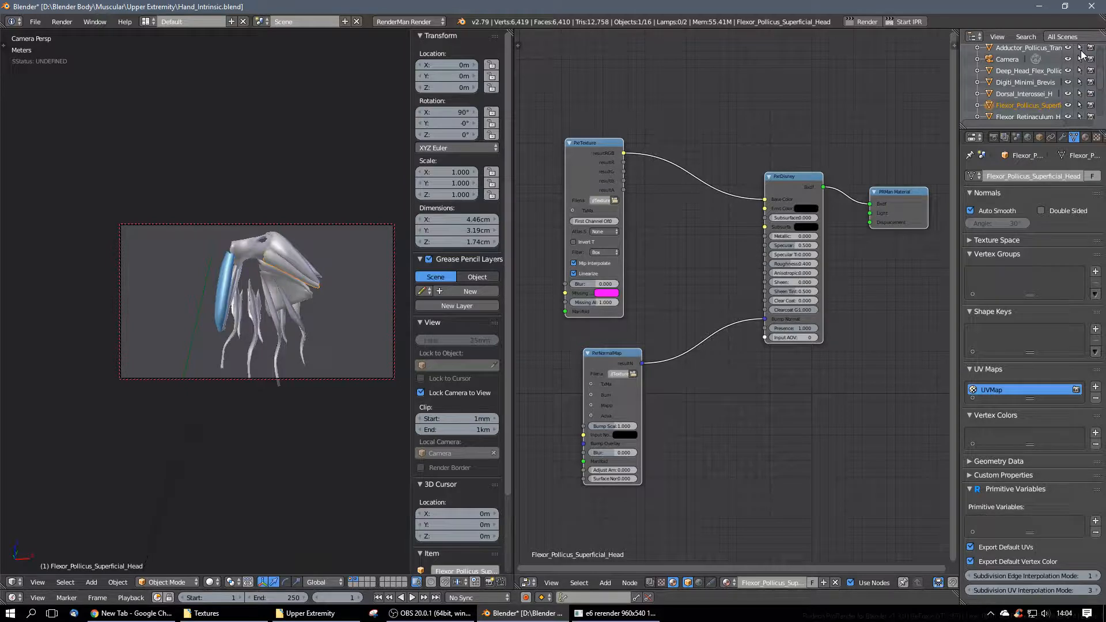
Step: Assign the Flexor_Pollicus_Superficial_Head BaseColor image to PxrTexture and the corresponding Normal image to PxrNormalMap
{"action": "left_click", "coordinate": [614, 201]}
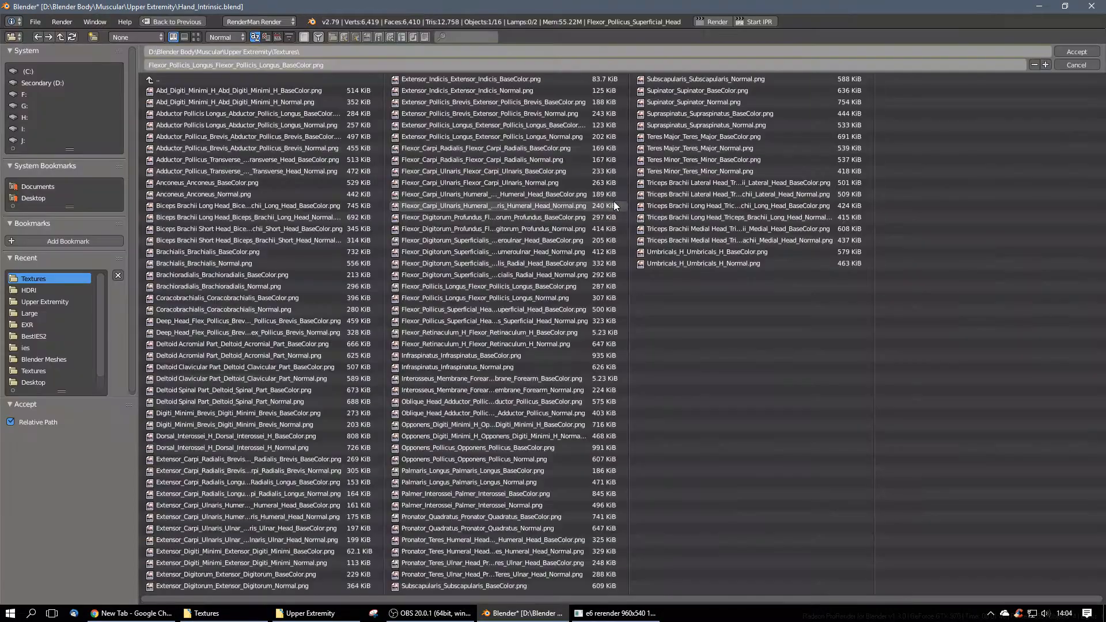
{"action": "left_click", "coordinate": [491, 310]}
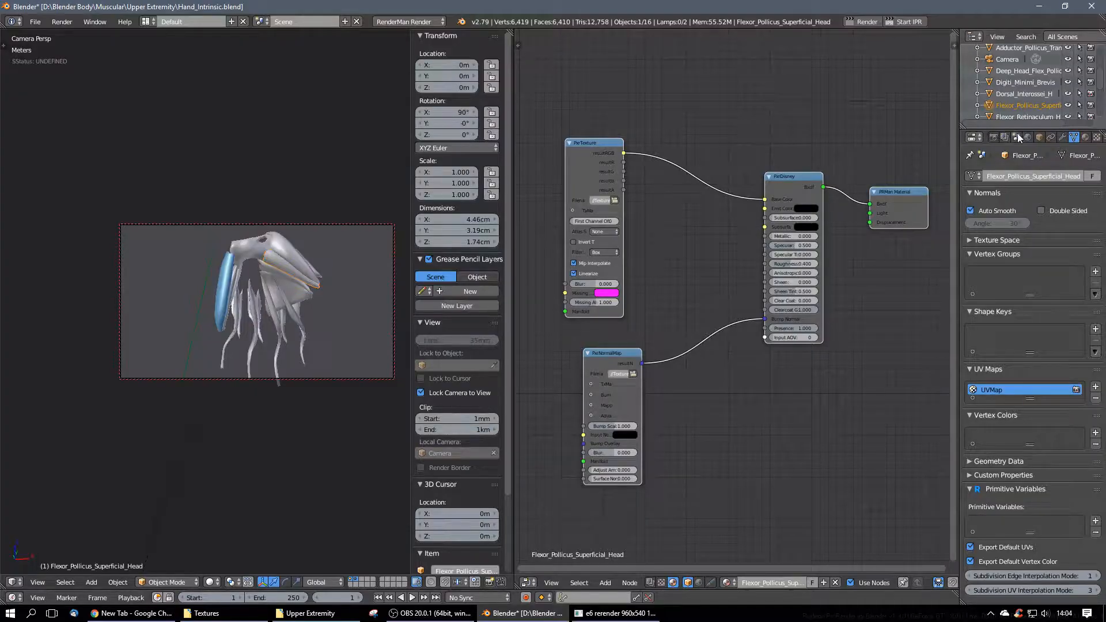
{"action": "left_click", "coordinate": [632, 374]}
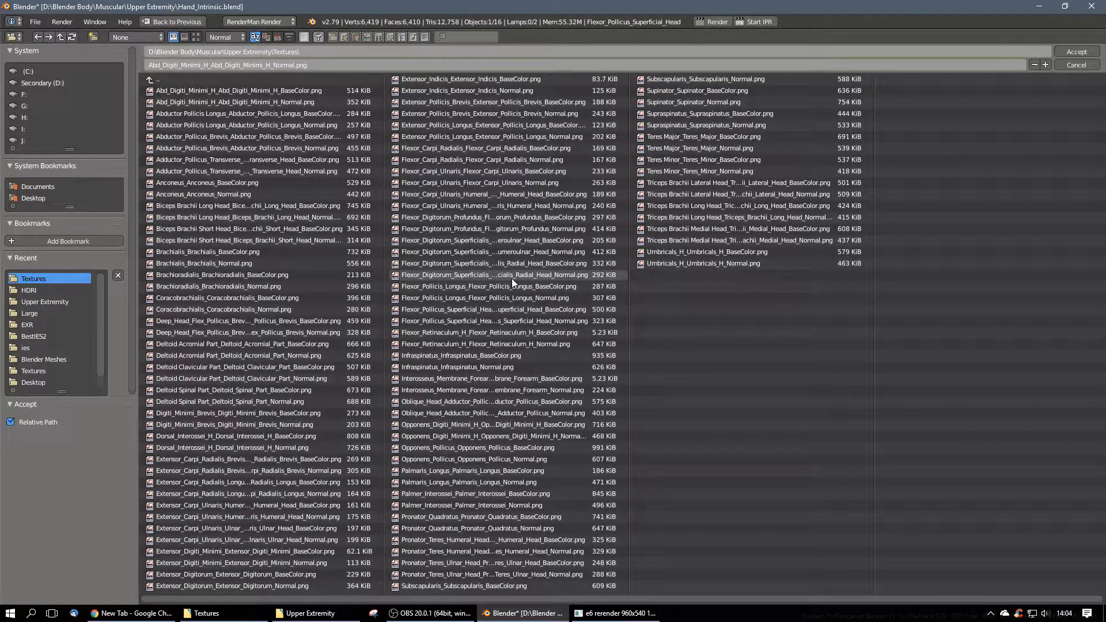
{"action": "left_click", "coordinate": [513, 320]}
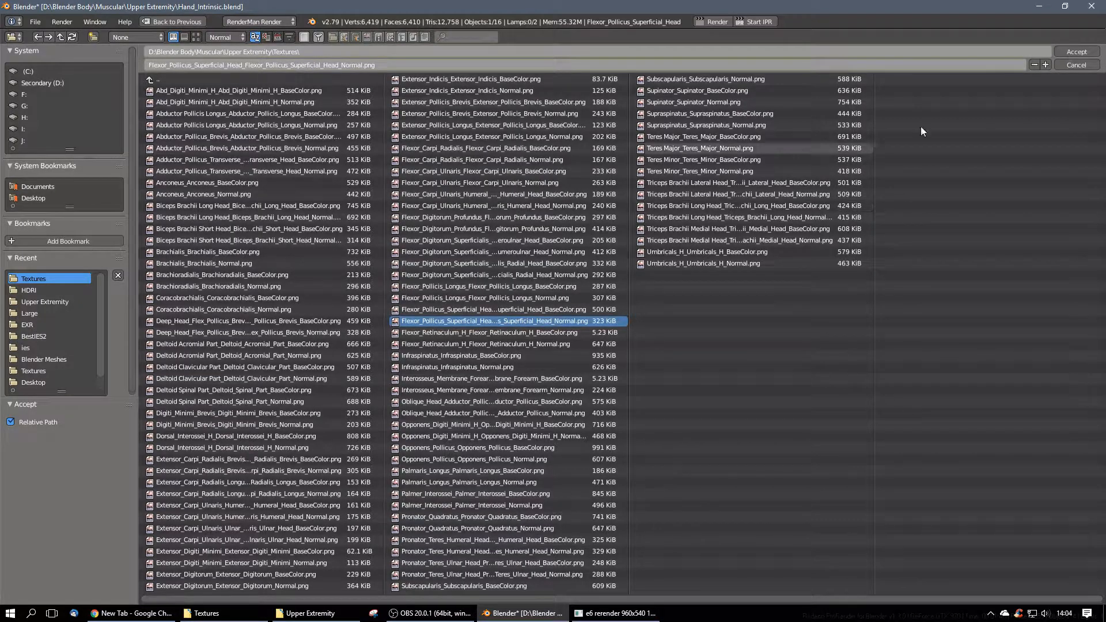
{"action": "left_click", "coordinate": [1063, 65]}
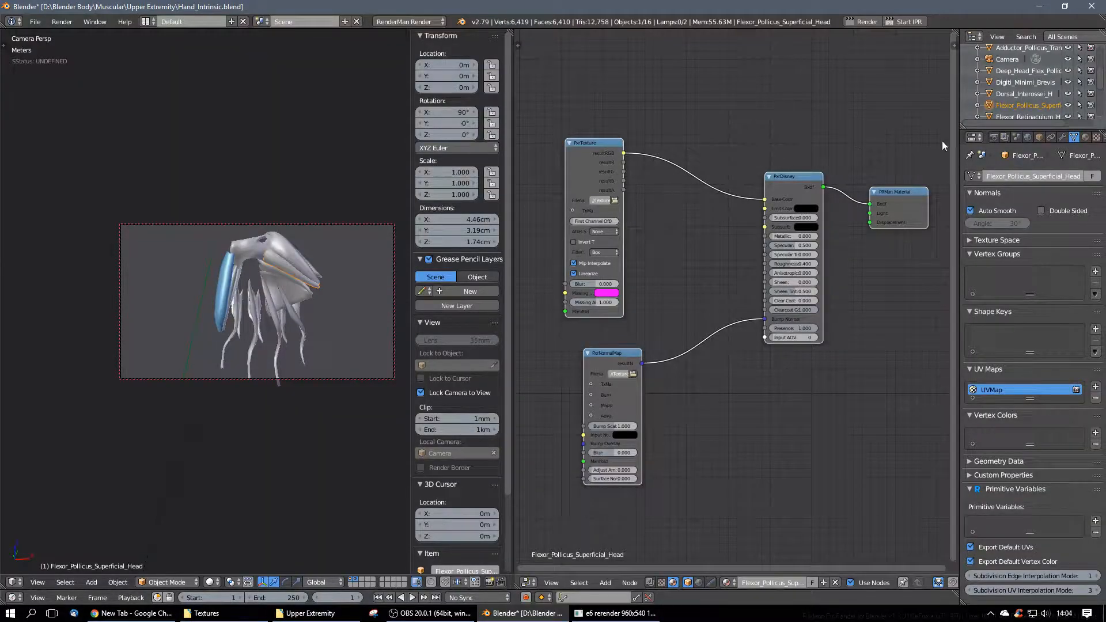
Step: Select Flexor_Retinaculum_H and replace its material nodes with the copied PxrDisney network
{"action": "scroll", "coordinate": [1038, 93], "scroll_direction": "down", "scroll_amount": 2}
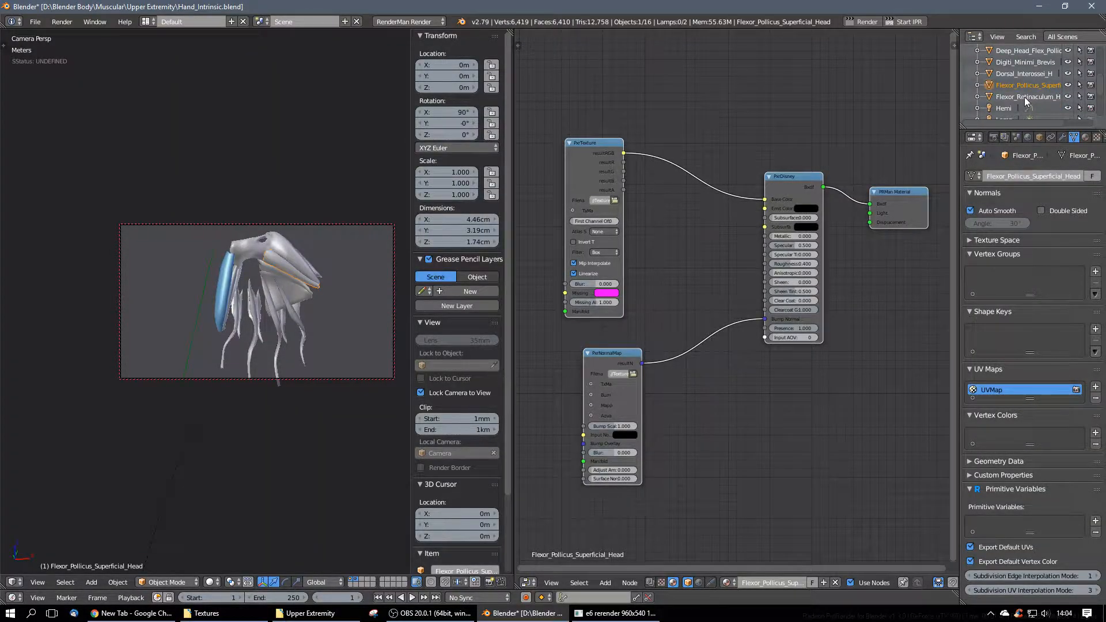
{"action": "left_click", "coordinate": [1025, 97]}
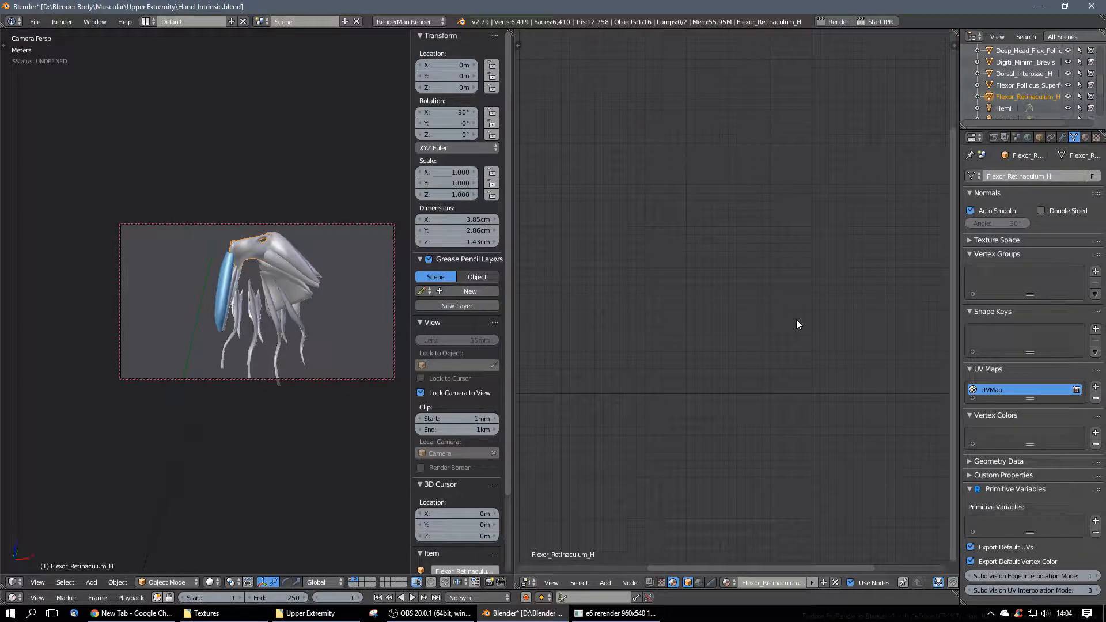
{"action": "key", "text": "ctrl+v"}
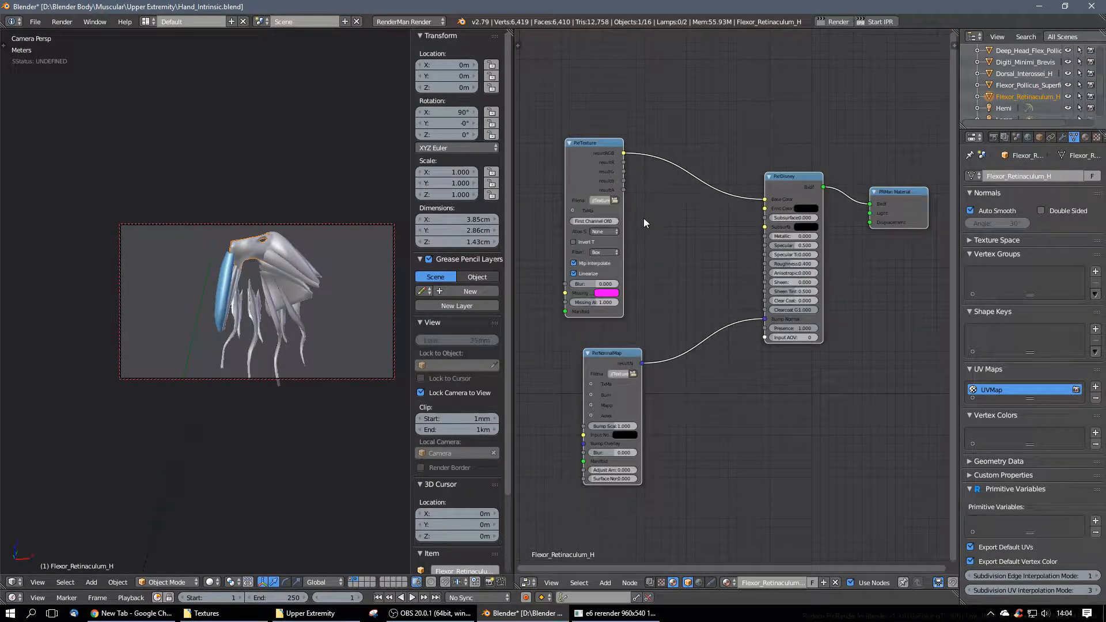
Step: Assign the Flexor_Retinaculum_H BaseColor image to PxrTexture and its Normal image to PxrNormalMap
{"action": "left_click", "coordinate": [615, 201]}
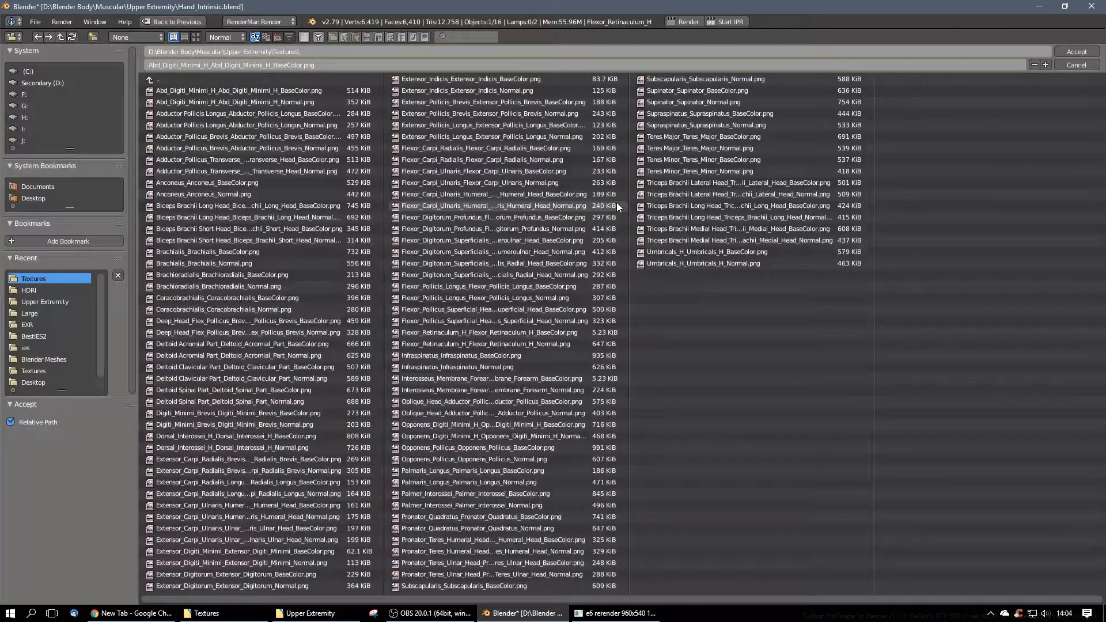
{"action": "left_click", "coordinate": [513, 337]}
{"action": "left_click", "coordinate": [1072, 53]}
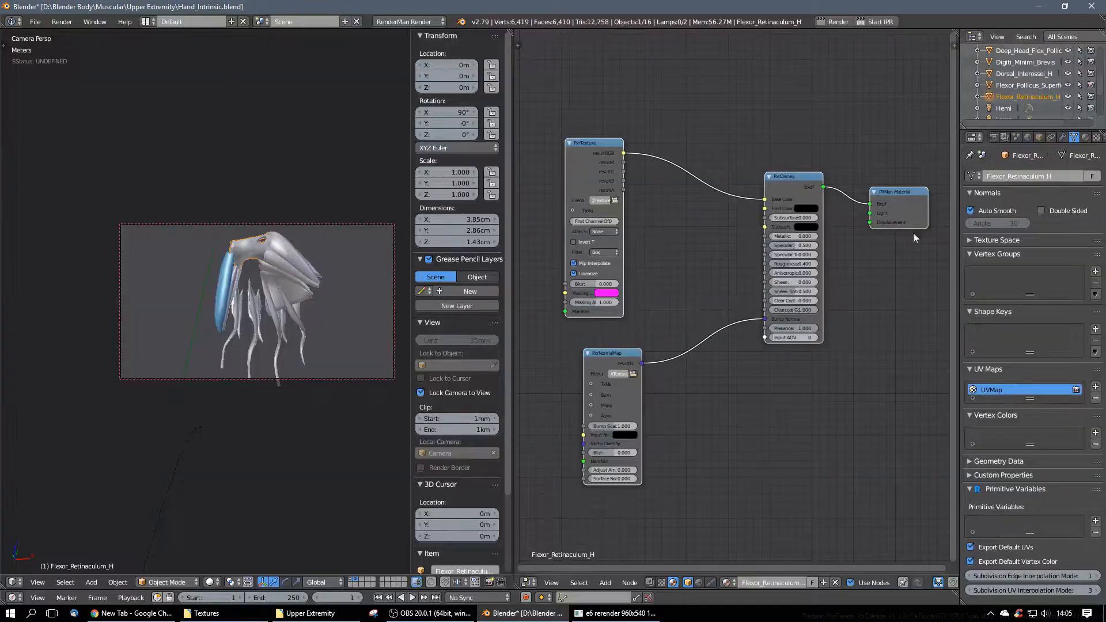
{"action": "left_click", "coordinate": [633, 374]}
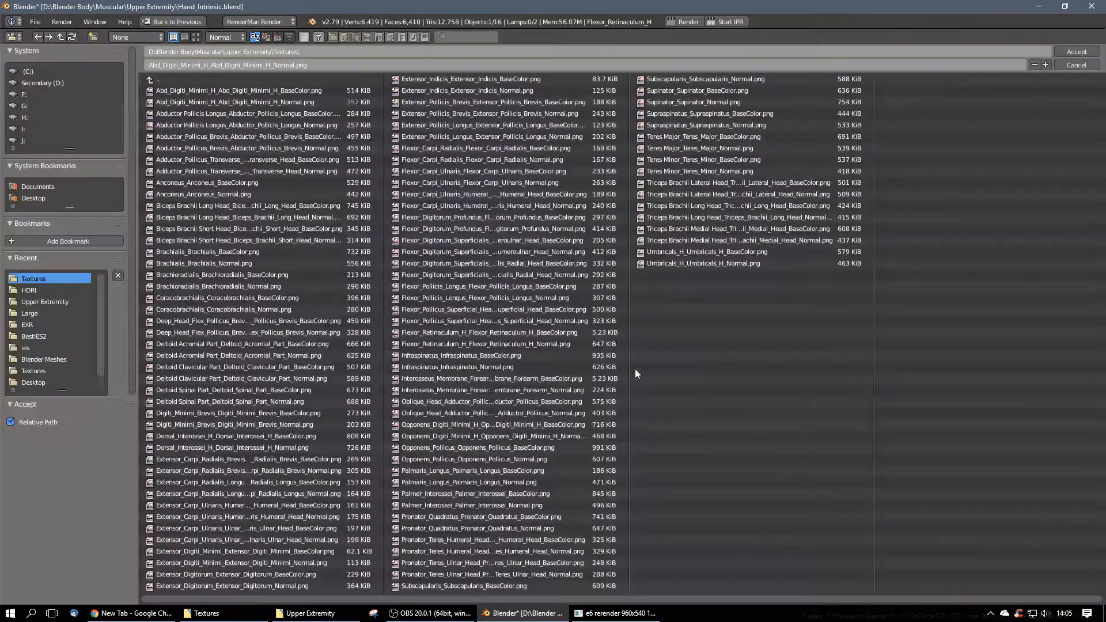
{"action": "left_click", "coordinate": [516, 344]}
{"action": "left_click", "coordinate": [1076, 51]}
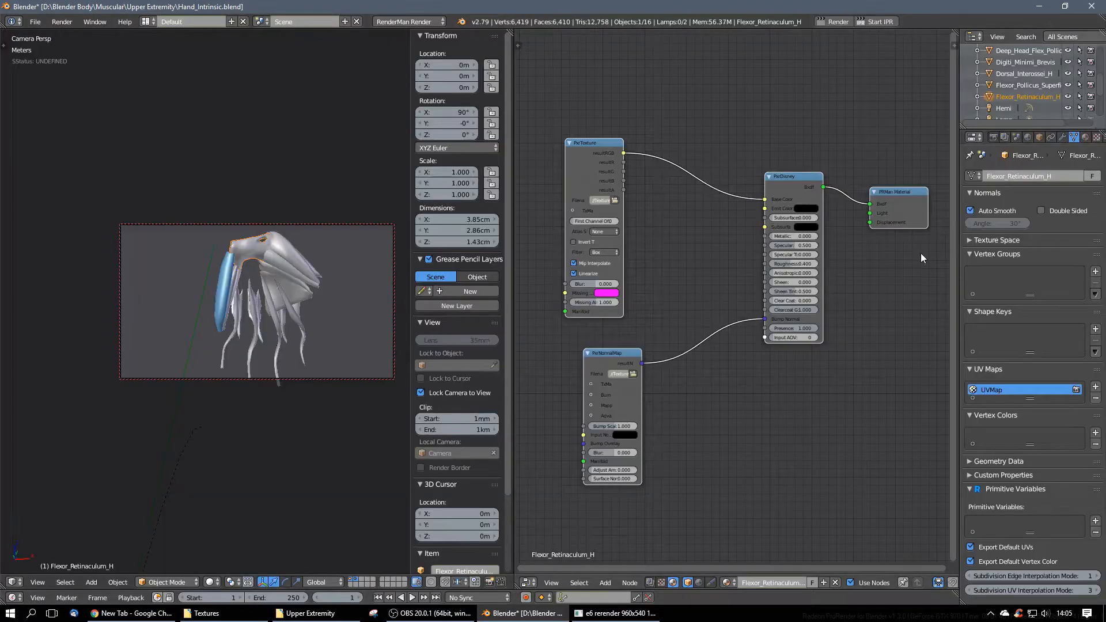
Step: Select Oblique_Head_Adductor_Pollicus and swap its material nodes for the copied PxrDisney network
{"action": "scroll", "coordinate": [1012, 82], "scroll_direction": "down", "scroll_amount": 3}
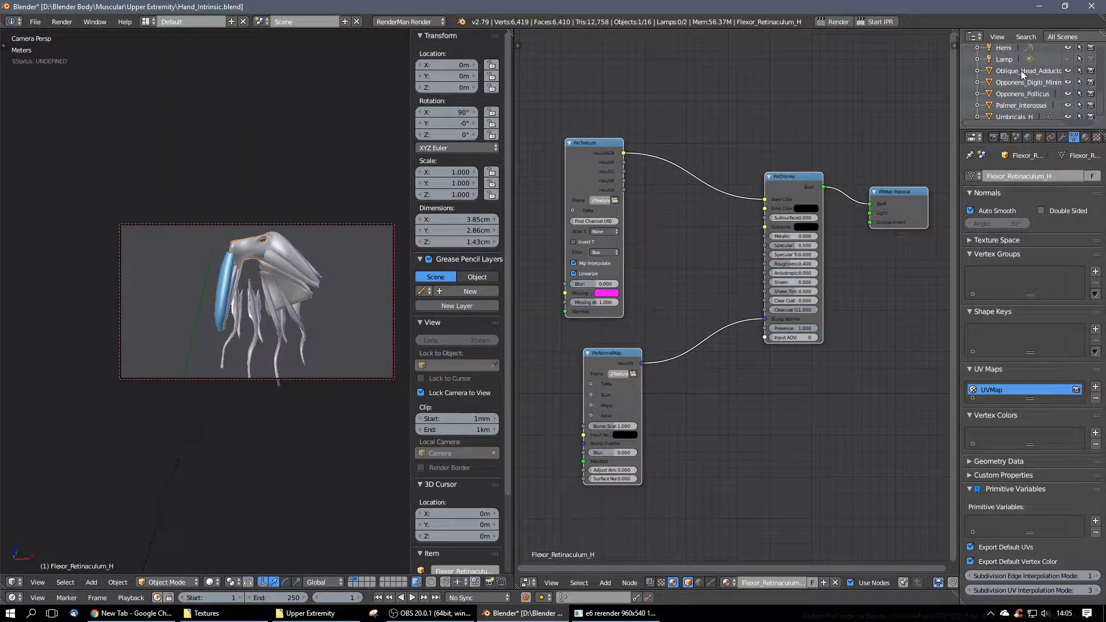
{"action": "left_click", "coordinate": [1021, 70]}
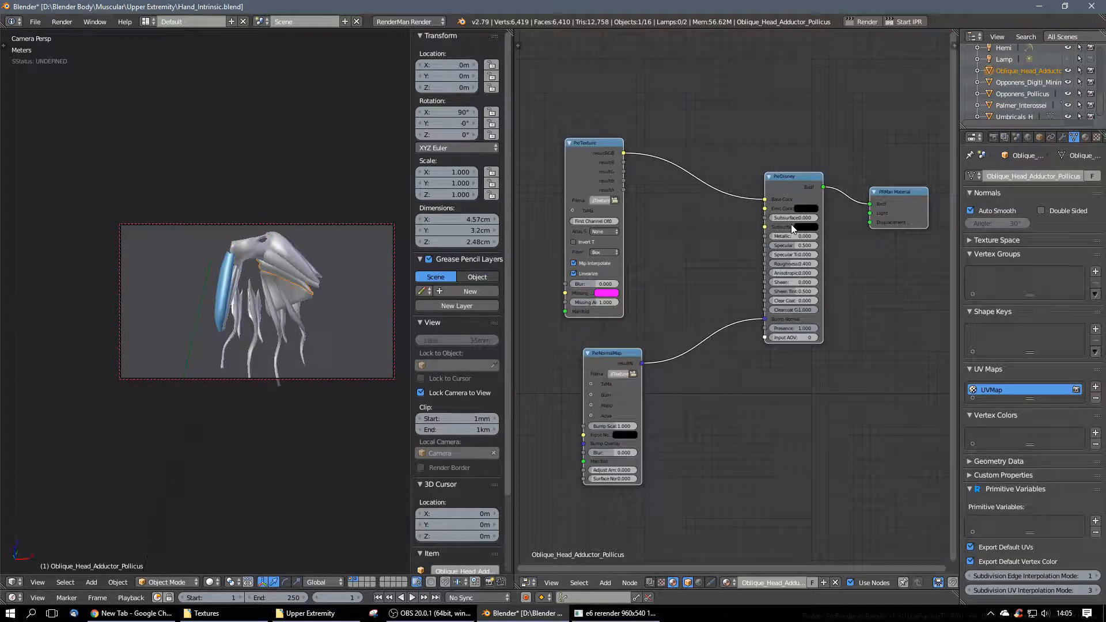
Step: Assign the Oblique_Head_Adductor_Pollicus BaseColor image to PxrTexture and the matching Normal image to PxrNormalMap
{"action": "left_click", "coordinate": [614, 199]}
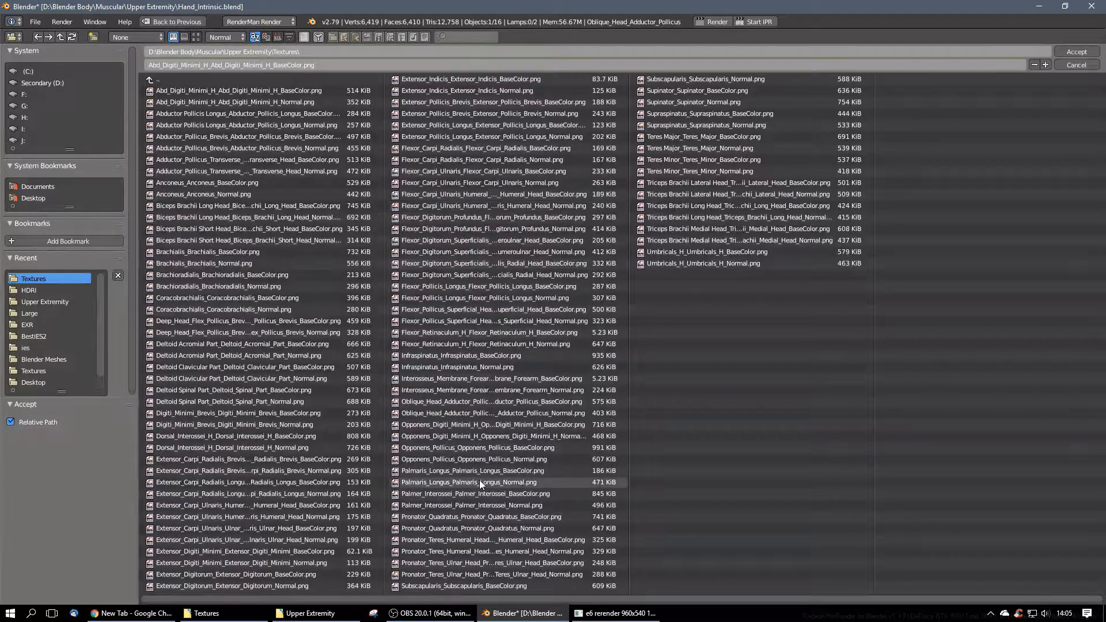
{"action": "left_click", "coordinate": [490, 402]}
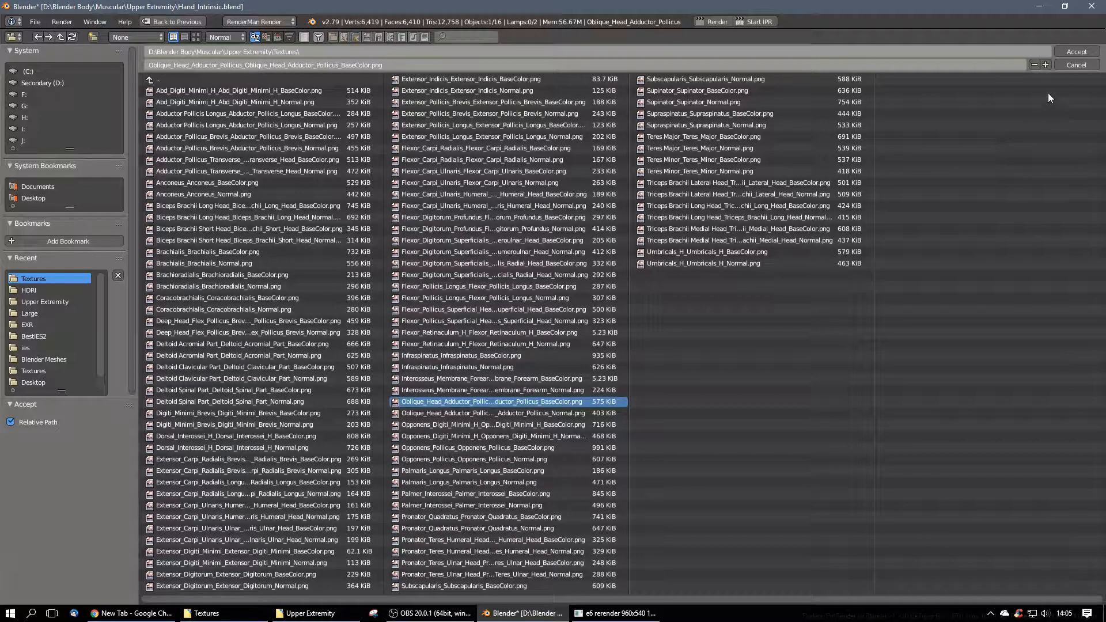
{"action": "left_click", "coordinate": [1076, 52]}
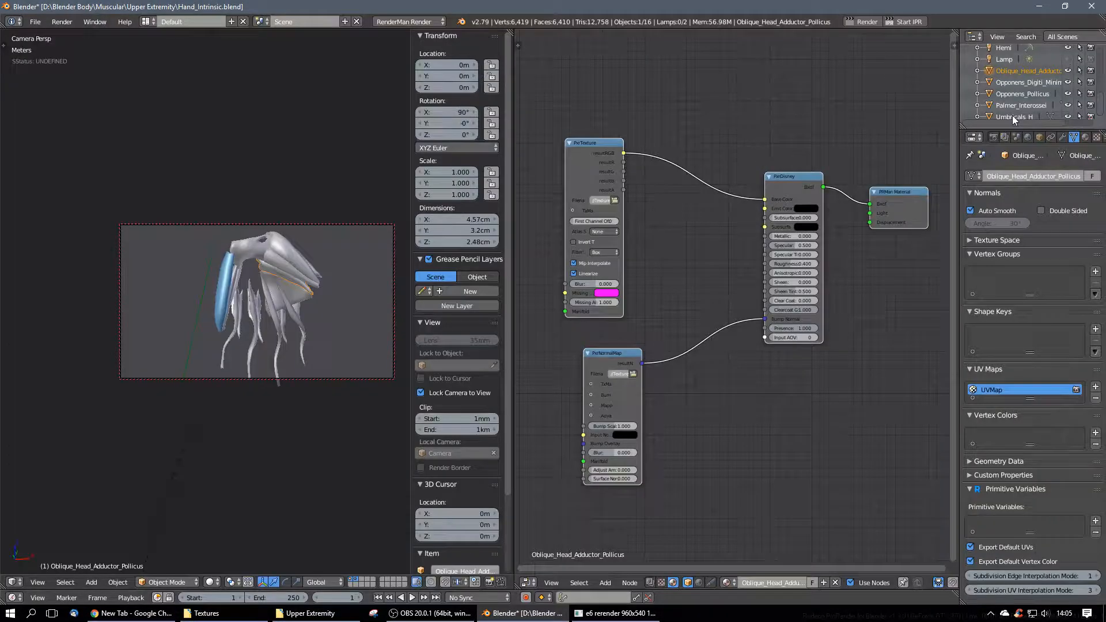
{"action": "left_click", "coordinate": [633, 373]}
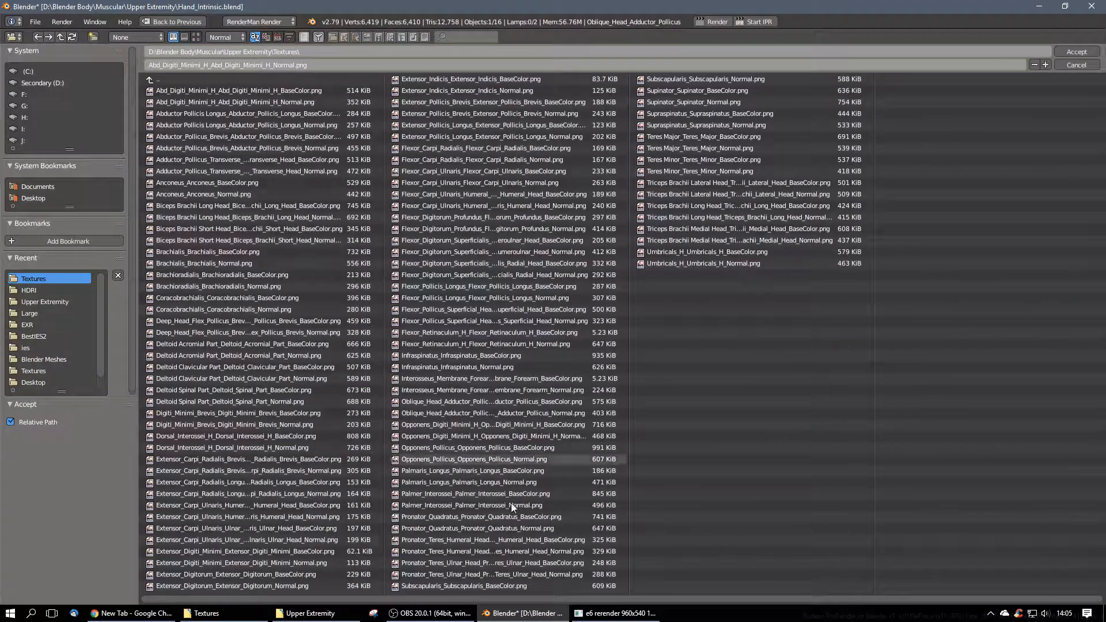
{"action": "left_click", "coordinate": [485, 413]}
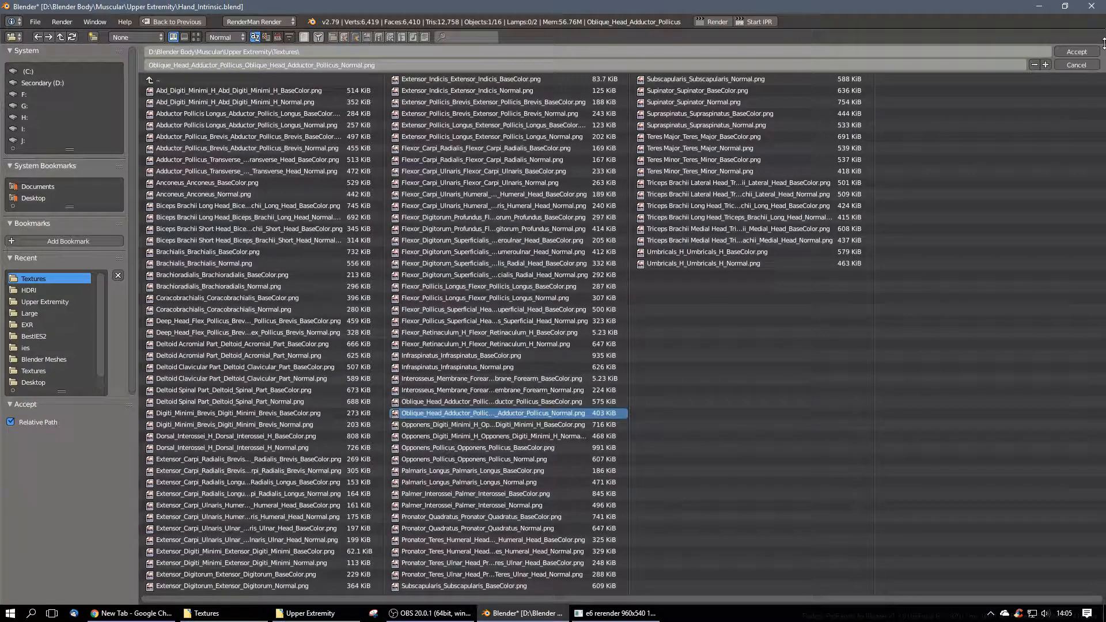
{"action": "left_click", "coordinate": [1075, 52]}
Step: Select Opponens_Digiti_Minimi_H and replace its material nodes with the copied PxrDisney network
{"action": "left_click", "coordinate": [1028, 82]}
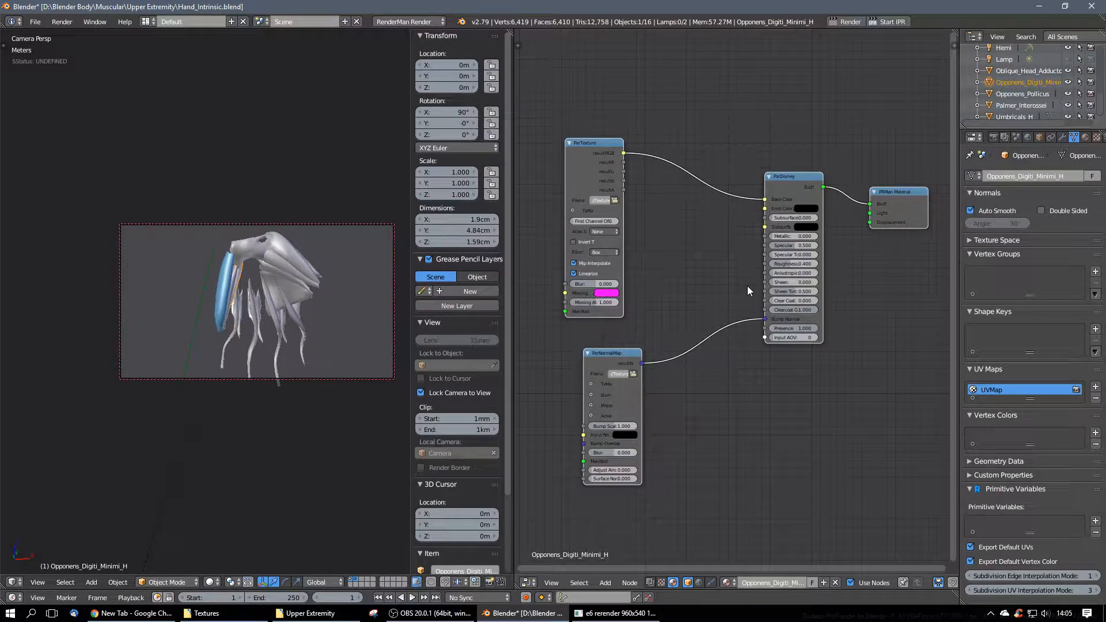
Step: Assign the Opponens_Digiti_Minimi_H BaseColor image to PxrTexture and its Normal image to PxrNormalMap
{"action": "left_click", "coordinate": [615, 200]}
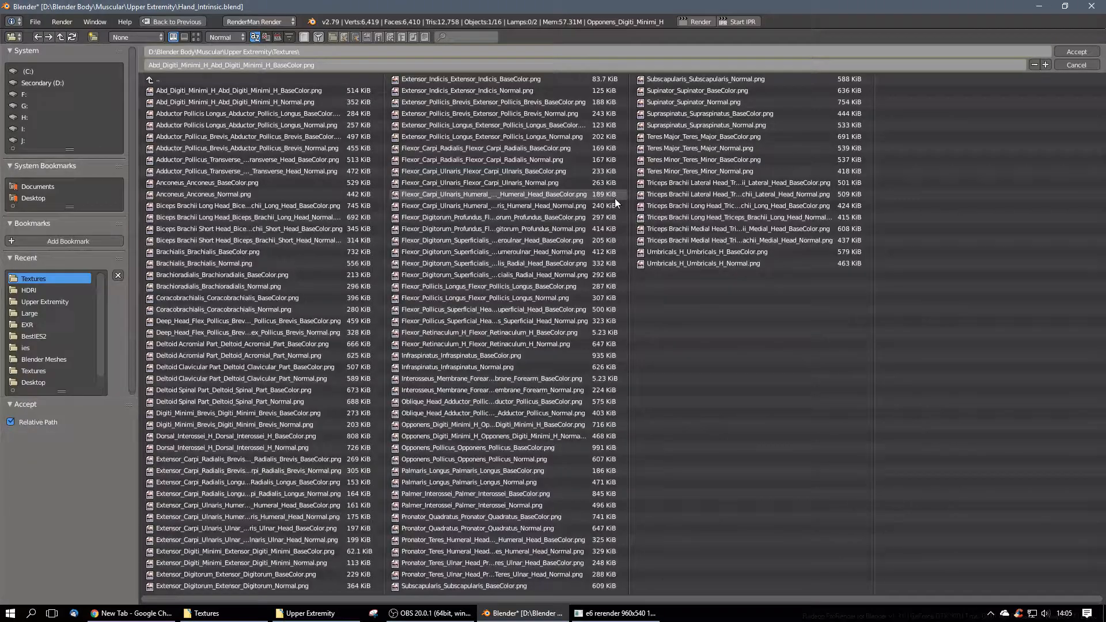
{"action": "left_click", "coordinate": [507, 425]}
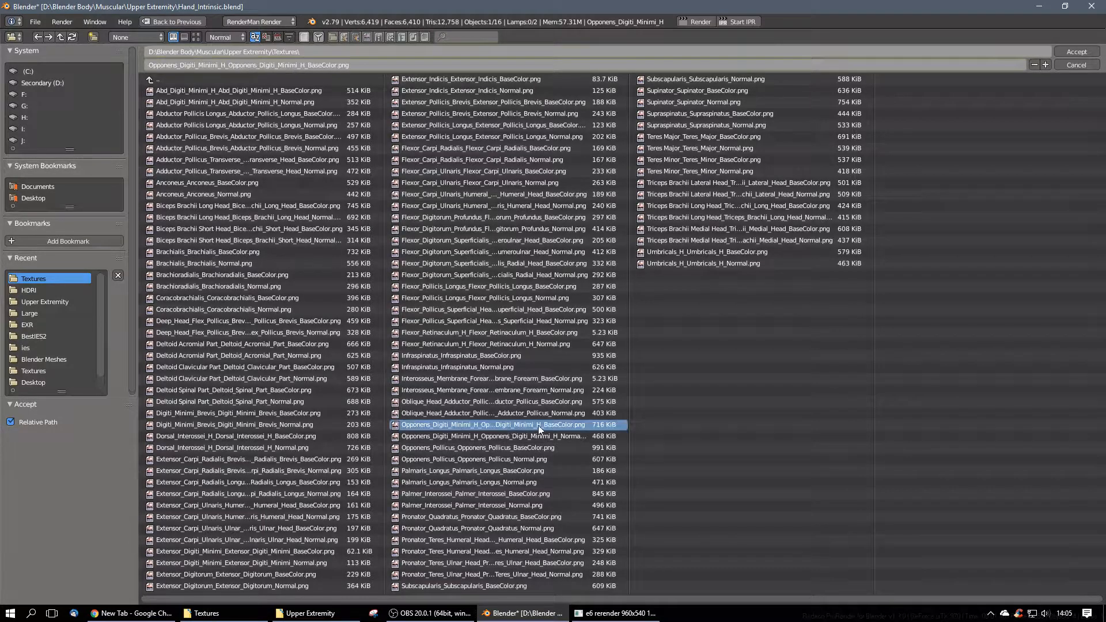
{"action": "left_click", "coordinate": [1063, 52]}
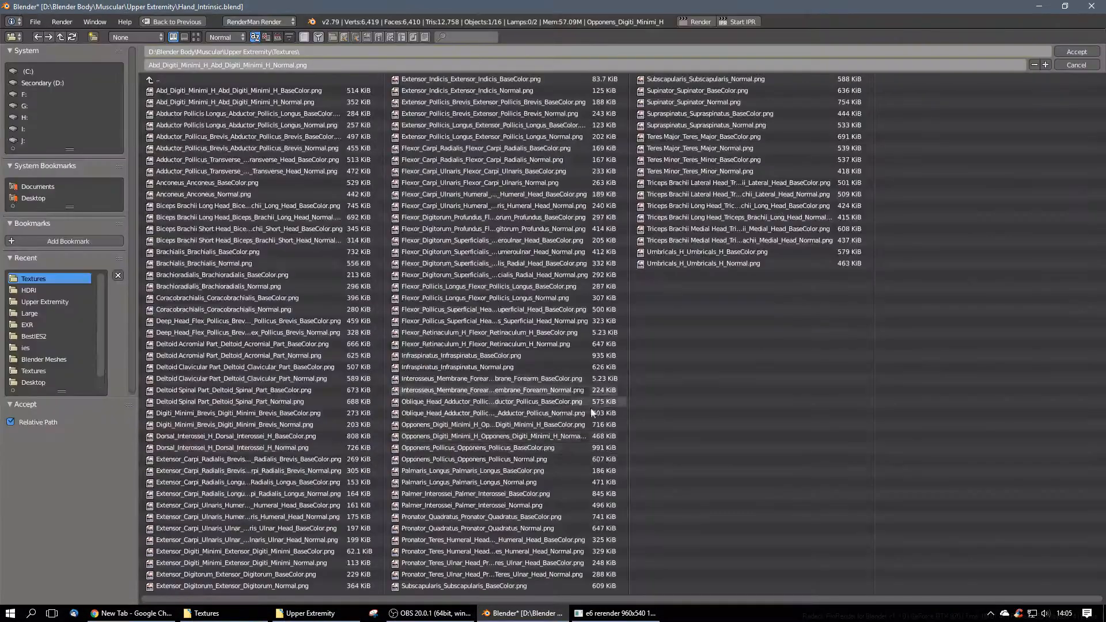
{"action": "left_click", "coordinate": [633, 374]}
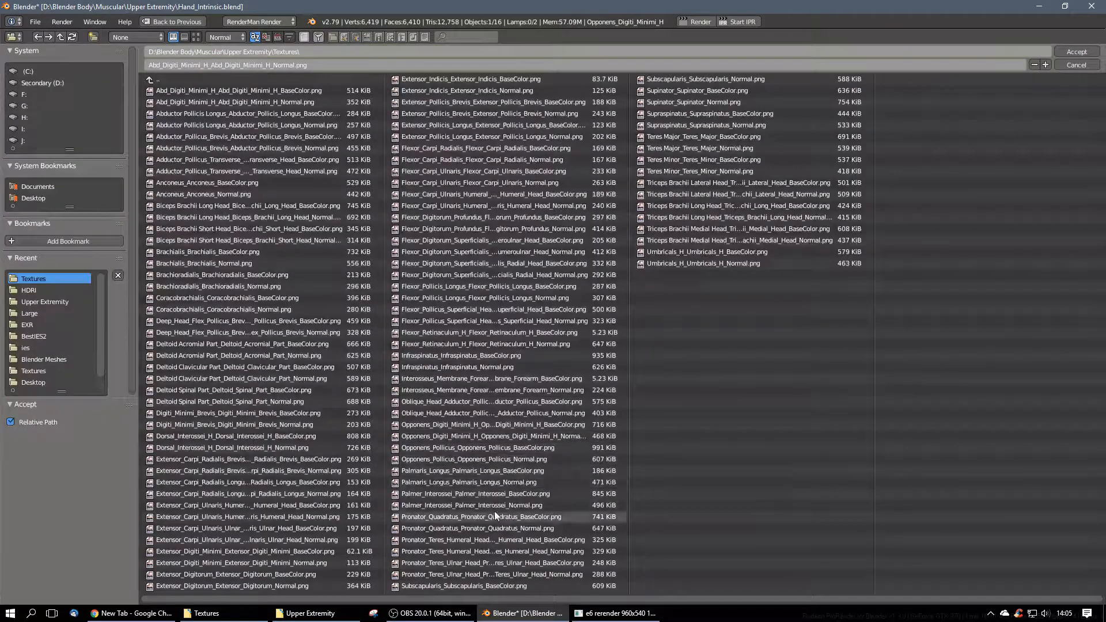
{"action": "left_click", "coordinate": [499, 439]}
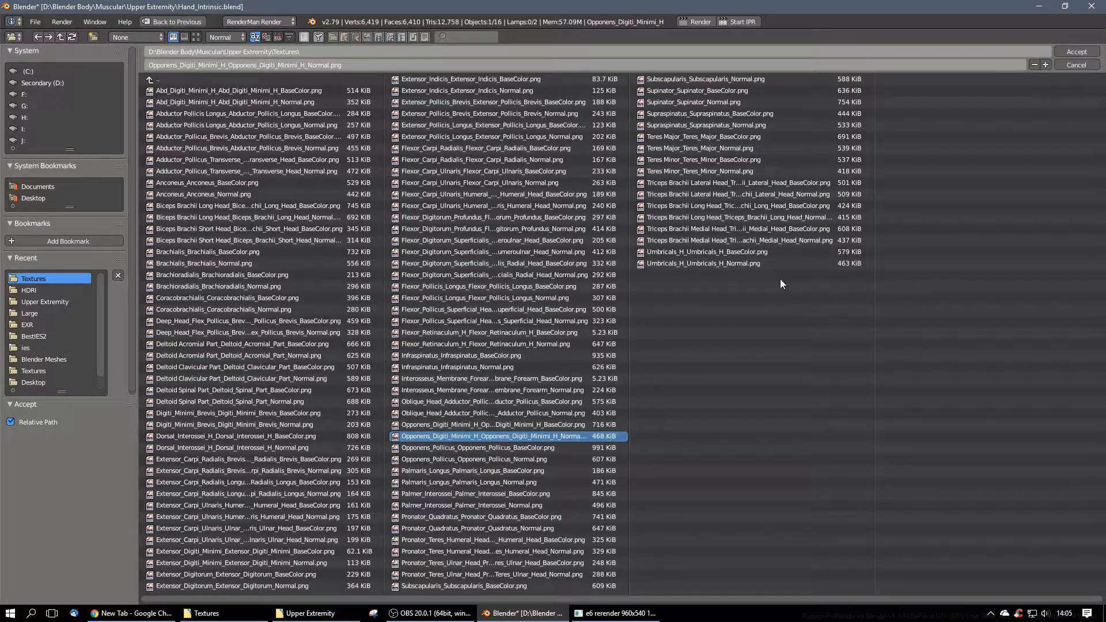
{"action": "left_click", "coordinate": [1075, 52]}
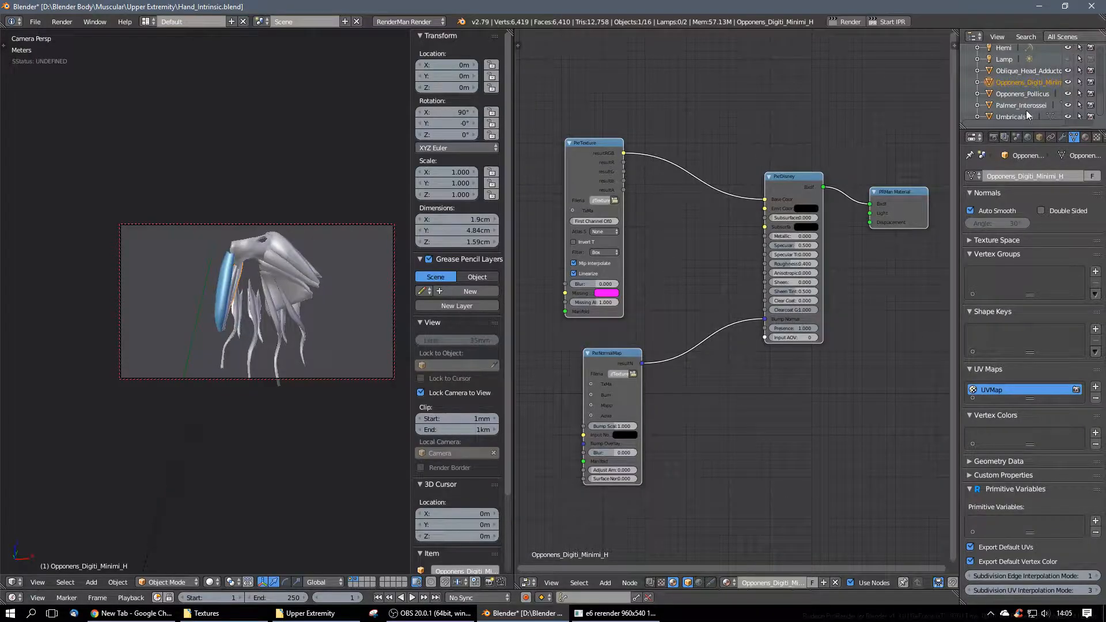
Step: Select Opponens_Pollicus and replace its material nodes with the copied PxrDisney network
{"action": "left_click", "coordinate": [1034, 94]}
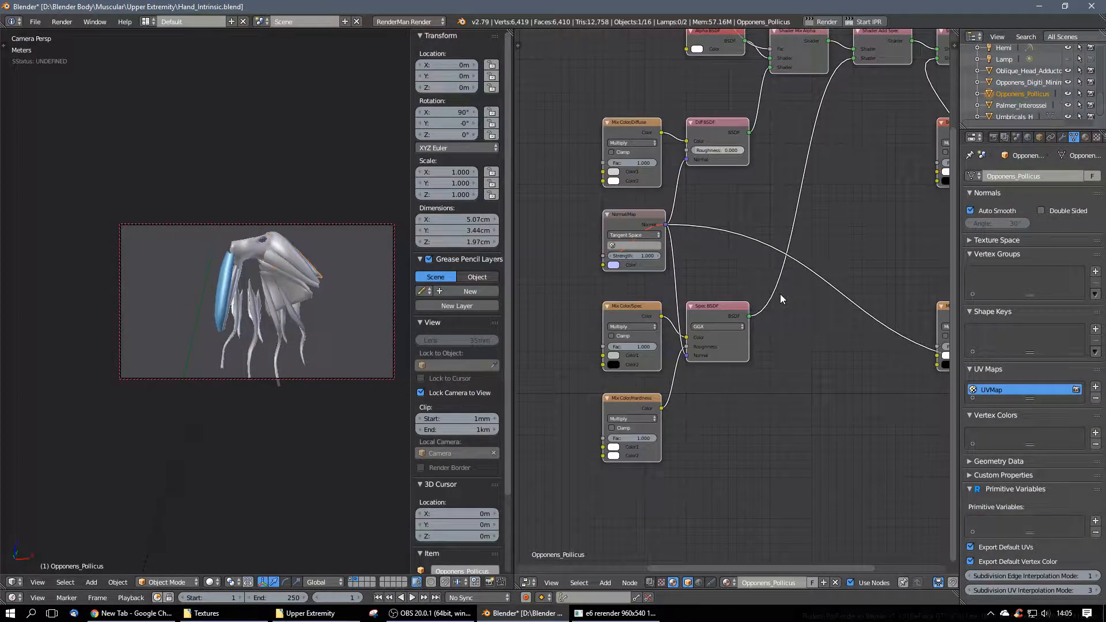
{"action": "key", "text": "x"}
{"action": "key", "text": "ctrl+v"}
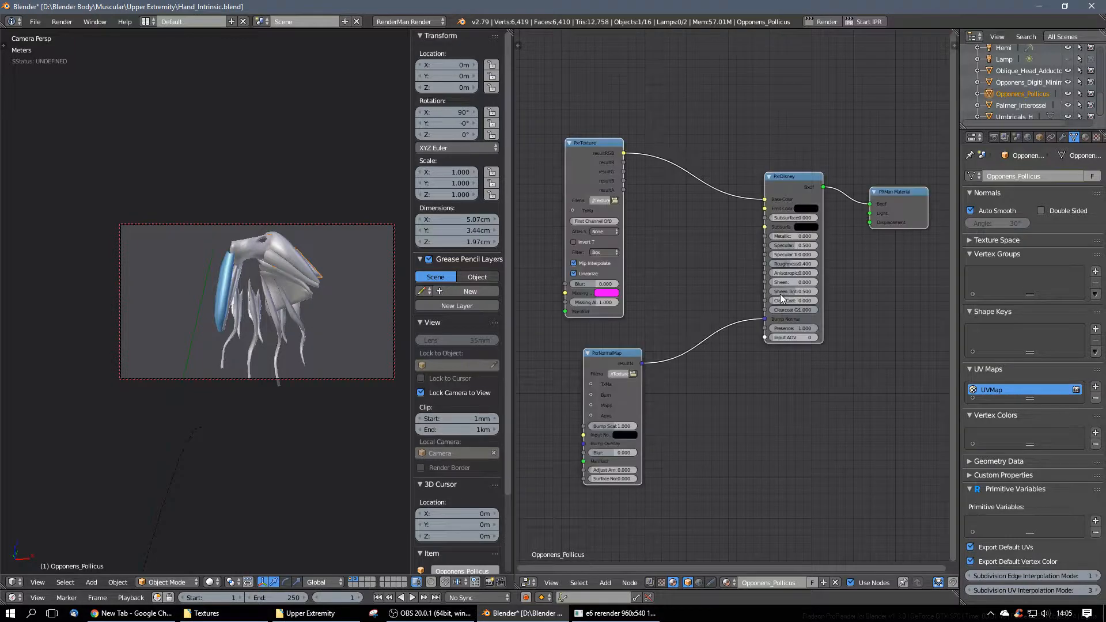
Step: Assign the Opponens_Pollicus BaseColor image to PxrTexture and its Normal image to PxrNormalMap
{"action": "left_click", "coordinate": [613, 200]}
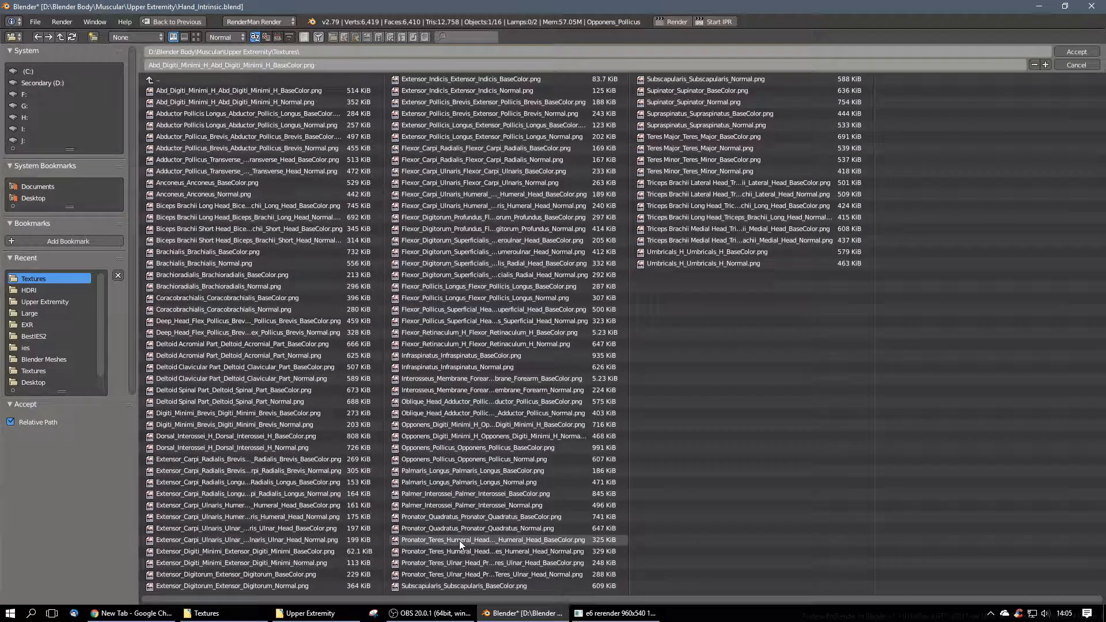
{"action": "left_click", "coordinate": [514, 448]}
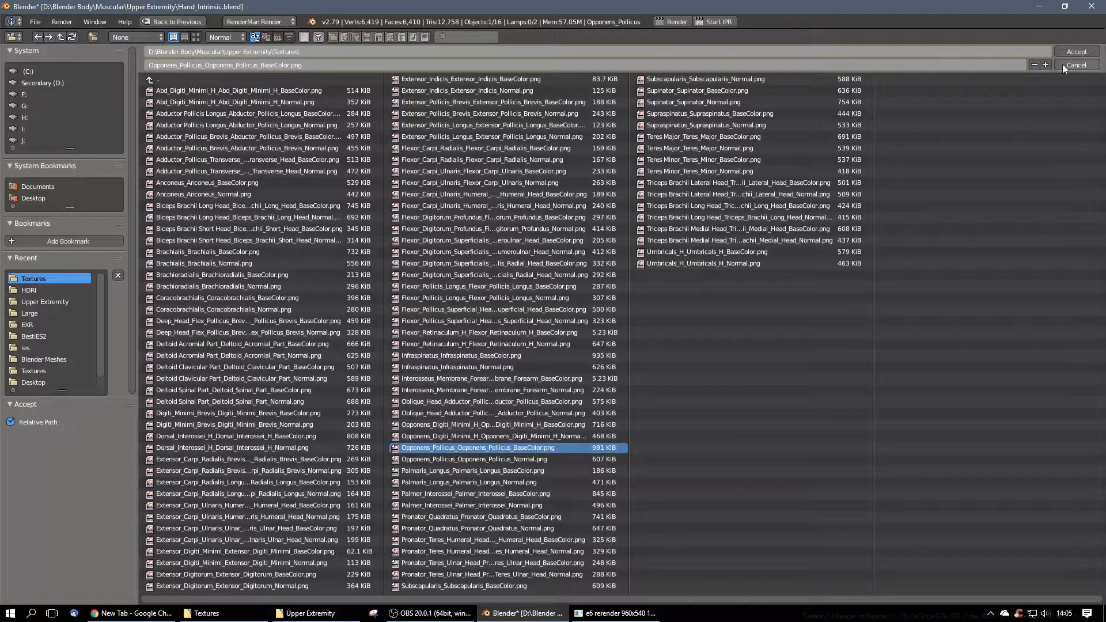
{"action": "left_click", "coordinate": [1069, 52]}
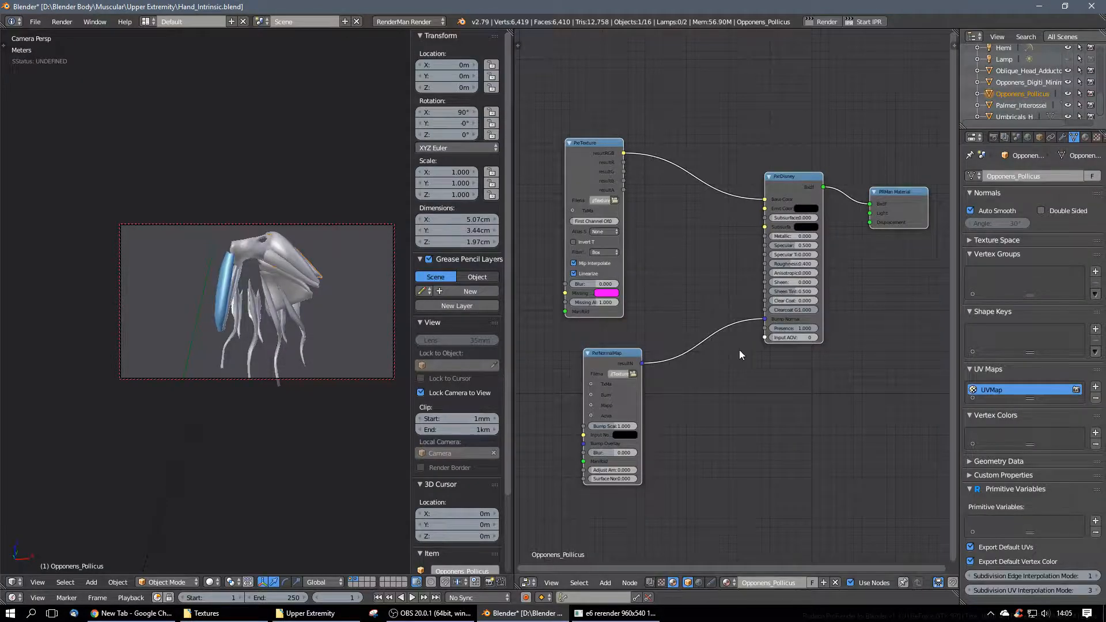
{"action": "left_click", "coordinate": [633, 373]}
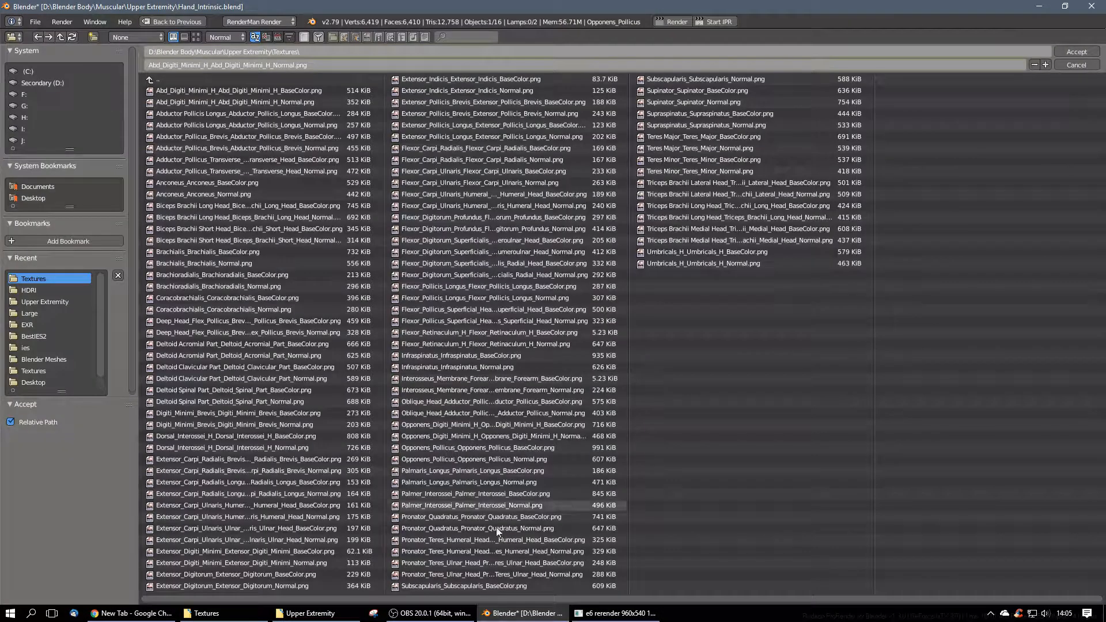
{"action": "left_click", "coordinate": [509, 459]}
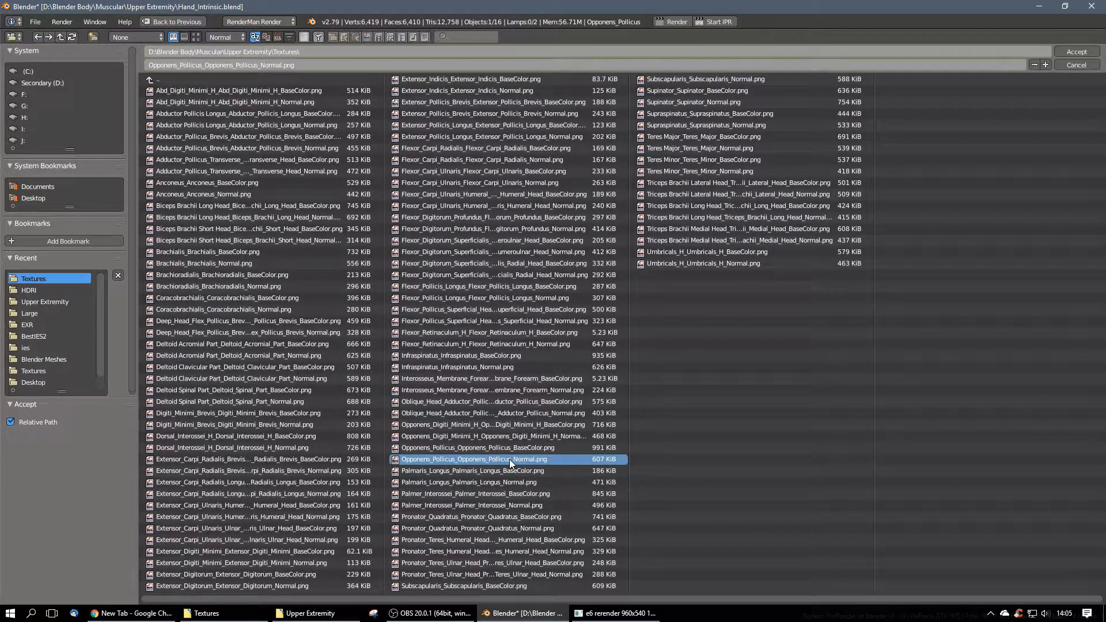
{"action": "left_click", "coordinate": [1076, 51]}
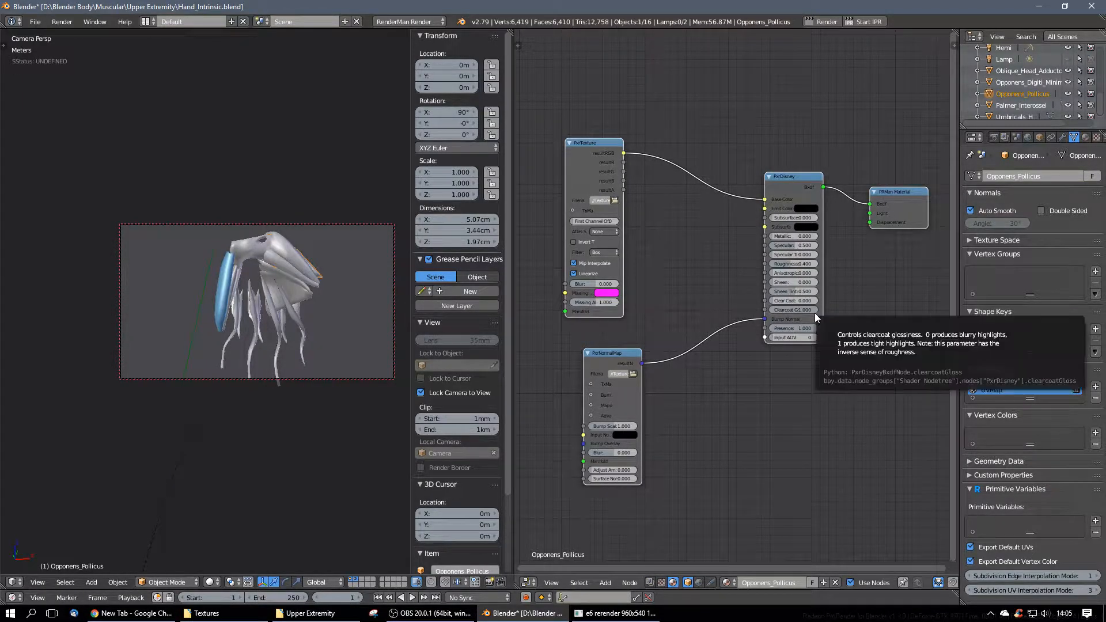
Step: Give Palmer_Interossei the copied PxrDisney network and load its BaseColor image into PxrTexture and its Normal image into PxrNormalMap
{"action": "left_click", "coordinate": [1024, 106]}
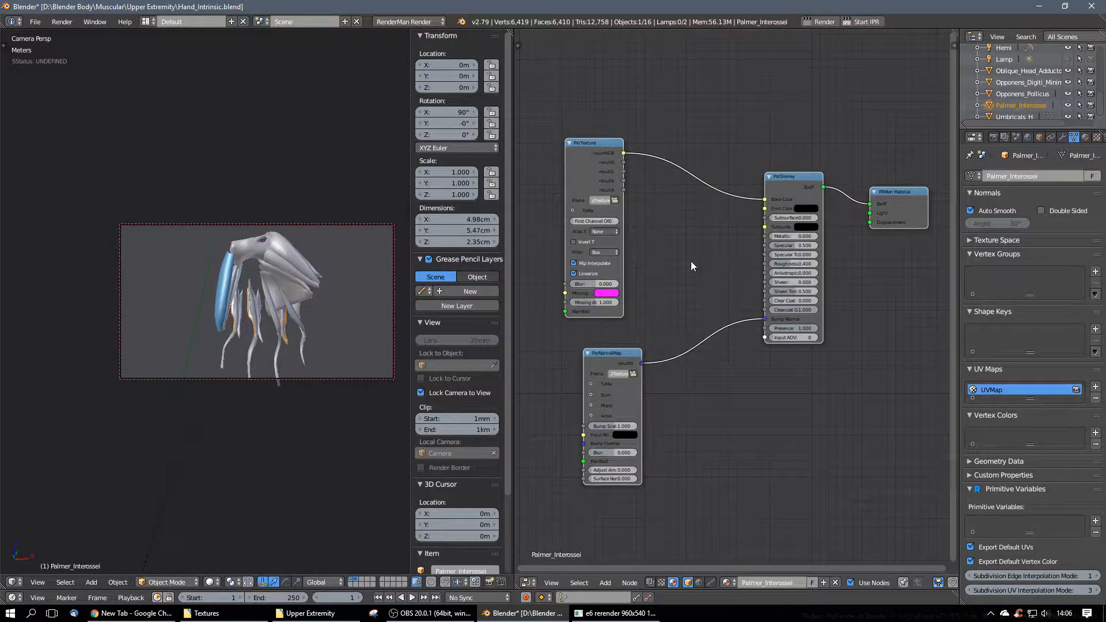
{"action": "left_click", "coordinate": [613, 200]}
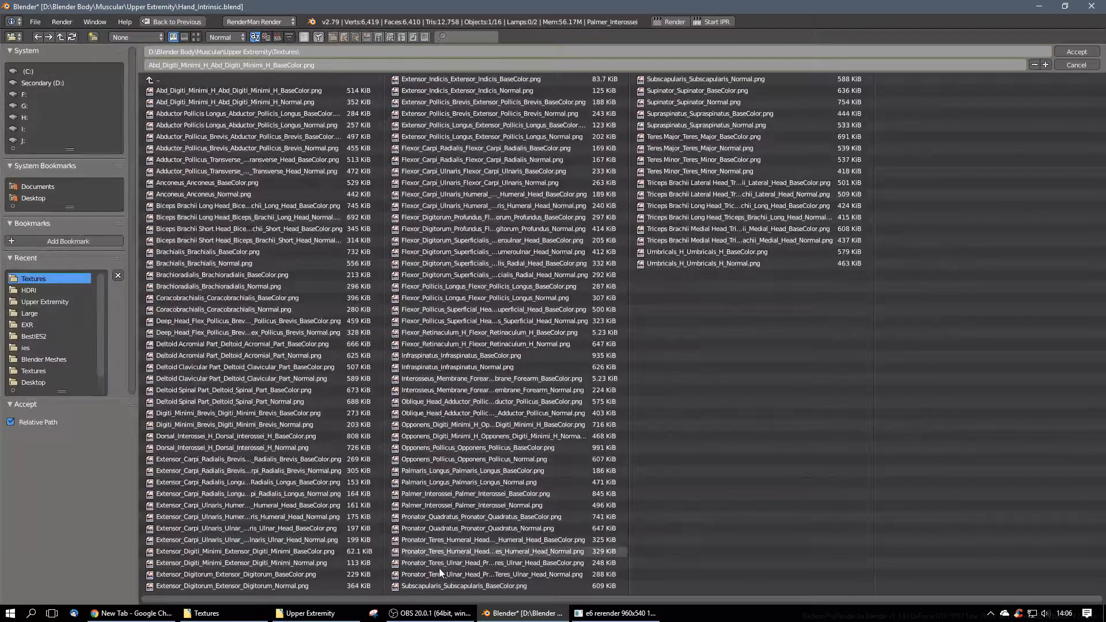
{"action": "left_click", "coordinate": [460, 494]}
{"action": "left_click", "coordinate": [1075, 52]}
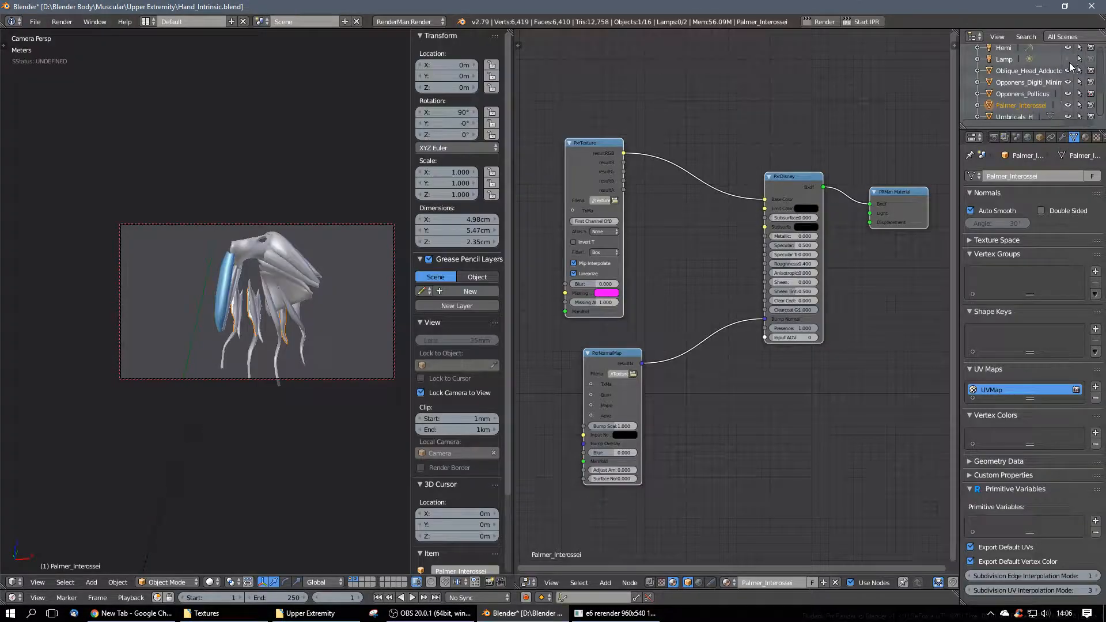
{"action": "left_click", "coordinate": [633, 374]}
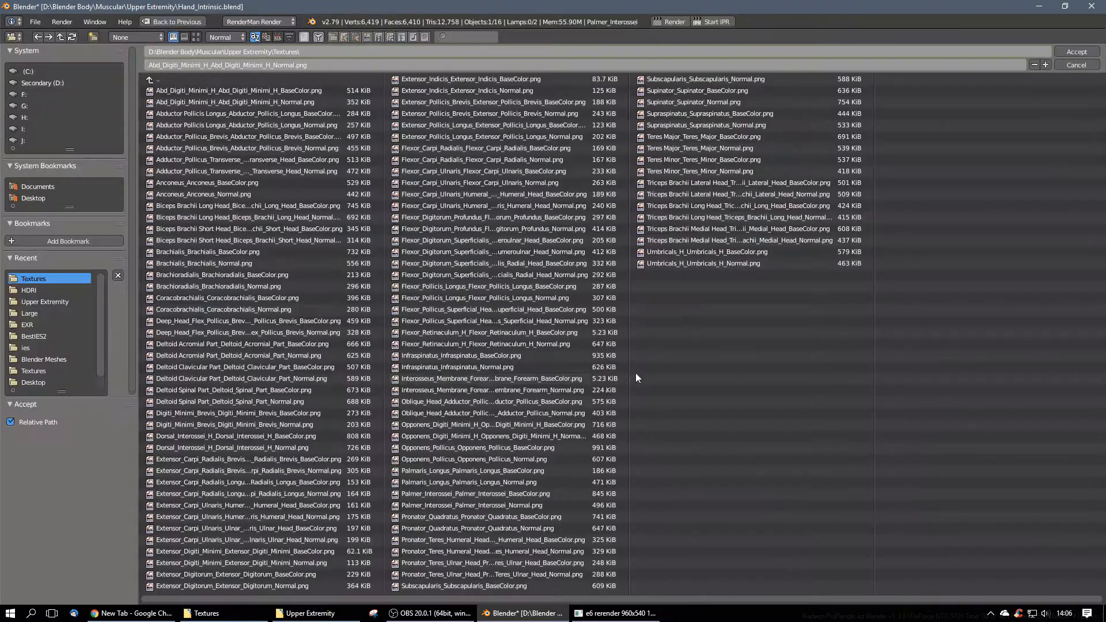
{"action": "left_click", "coordinate": [503, 506]}
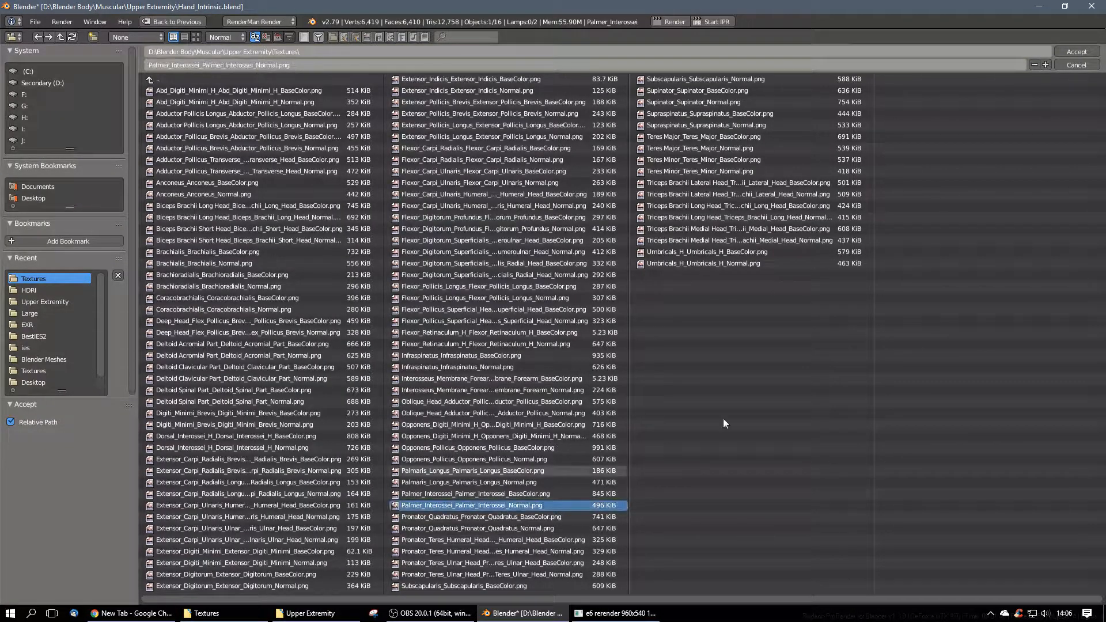
{"action": "left_click", "coordinate": [1076, 52]}
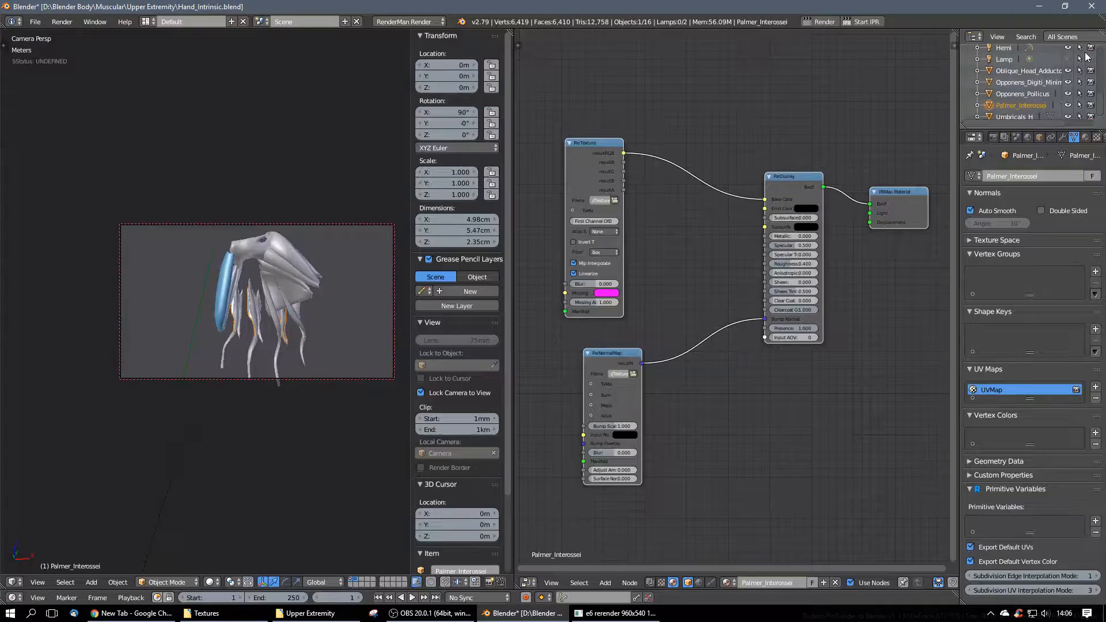
Step: Give Umbricals_H the copied PxrDisney network and load its BaseColor image into PxrTexture and its Normal image into PxrNormalMap
{"action": "left_click", "coordinate": [1014, 113]}
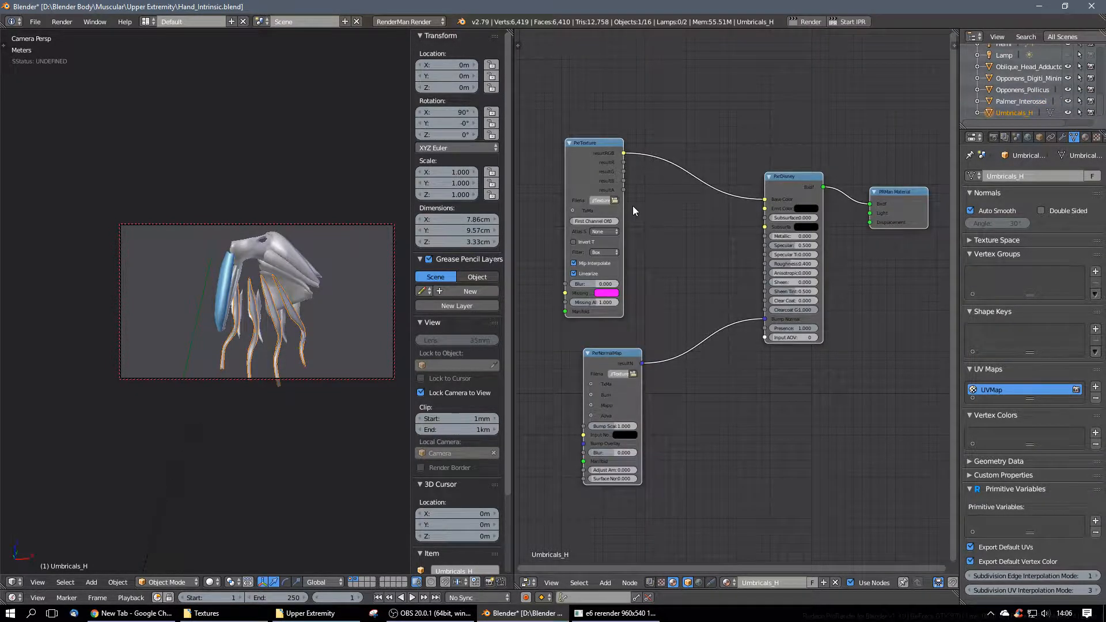
{"action": "left_click", "coordinate": [614, 200]}
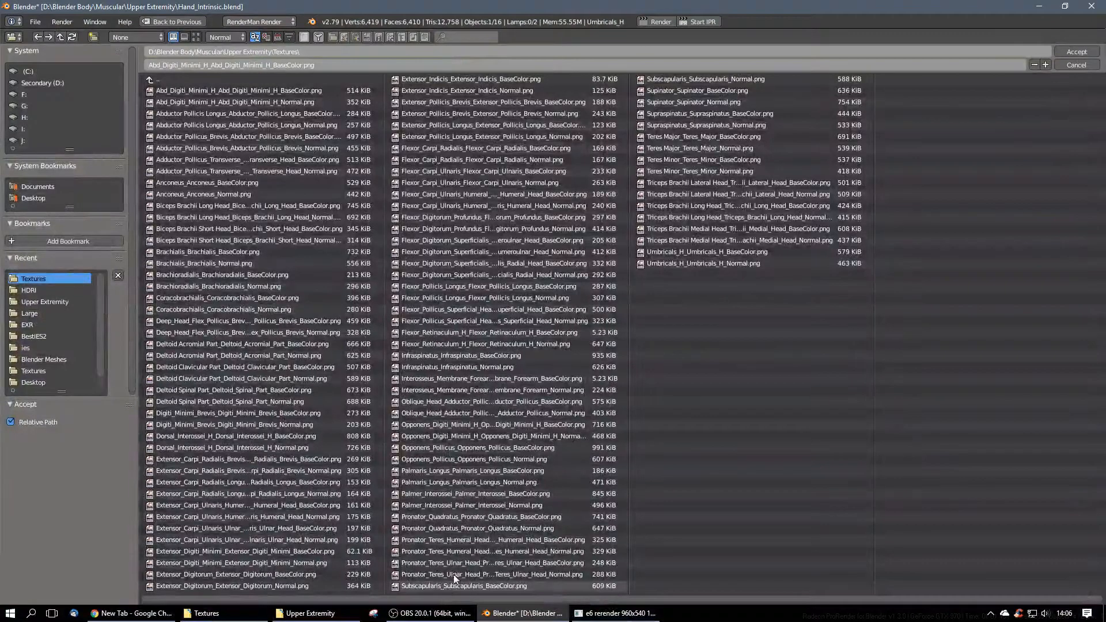
{"action": "left_click", "coordinate": [680, 252]}
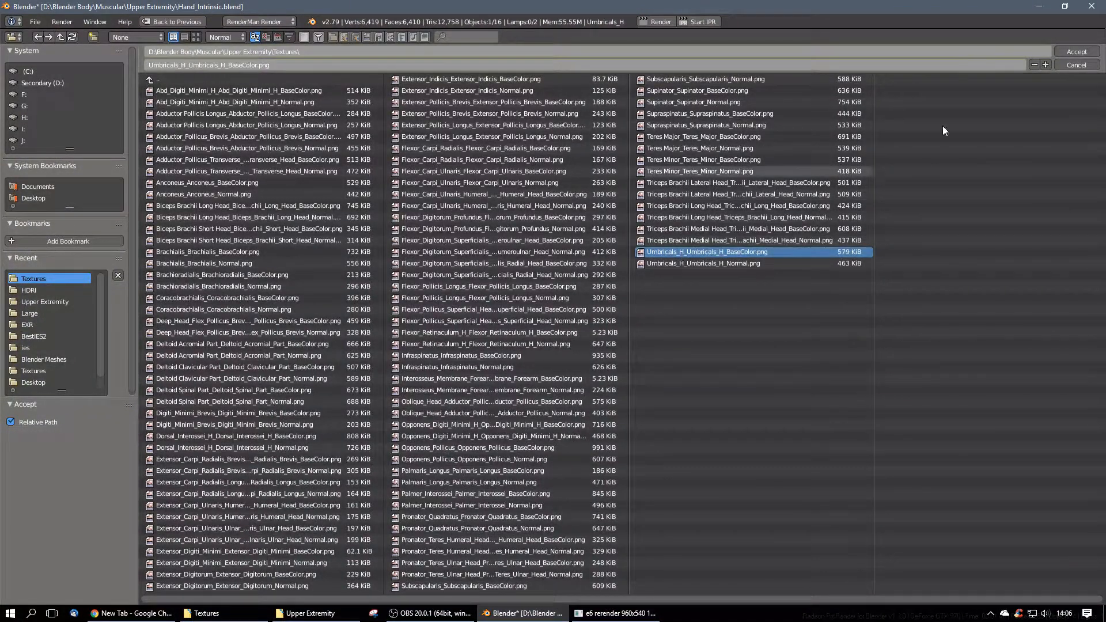
{"action": "left_click", "coordinate": [1072, 49]}
{"action": "left_click", "coordinate": [633, 374]}
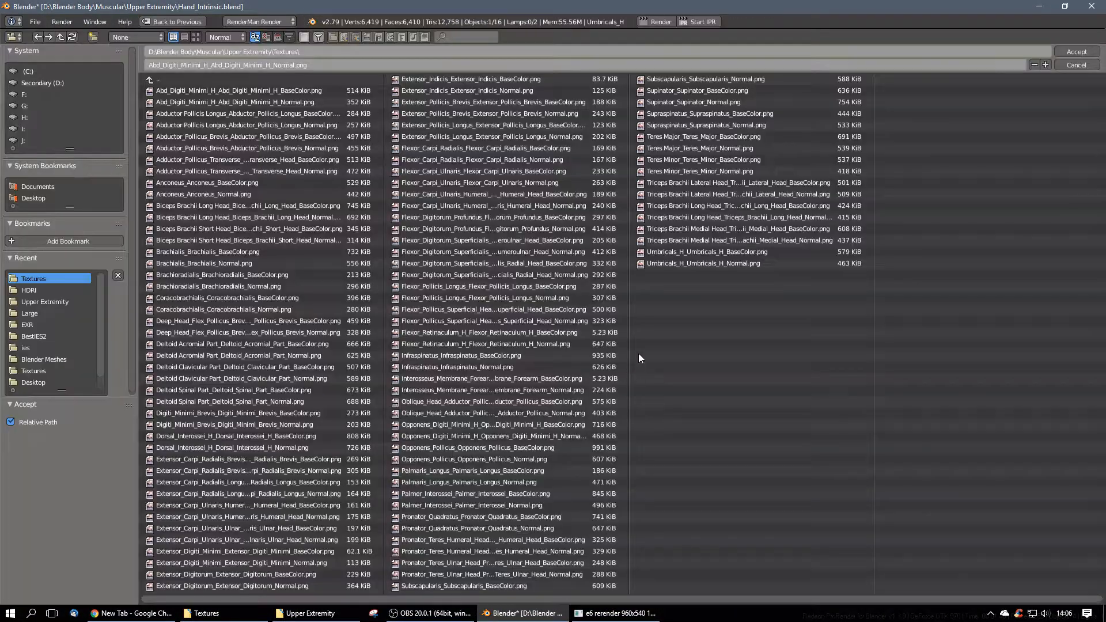
{"action": "left_click", "coordinate": [689, 264]}
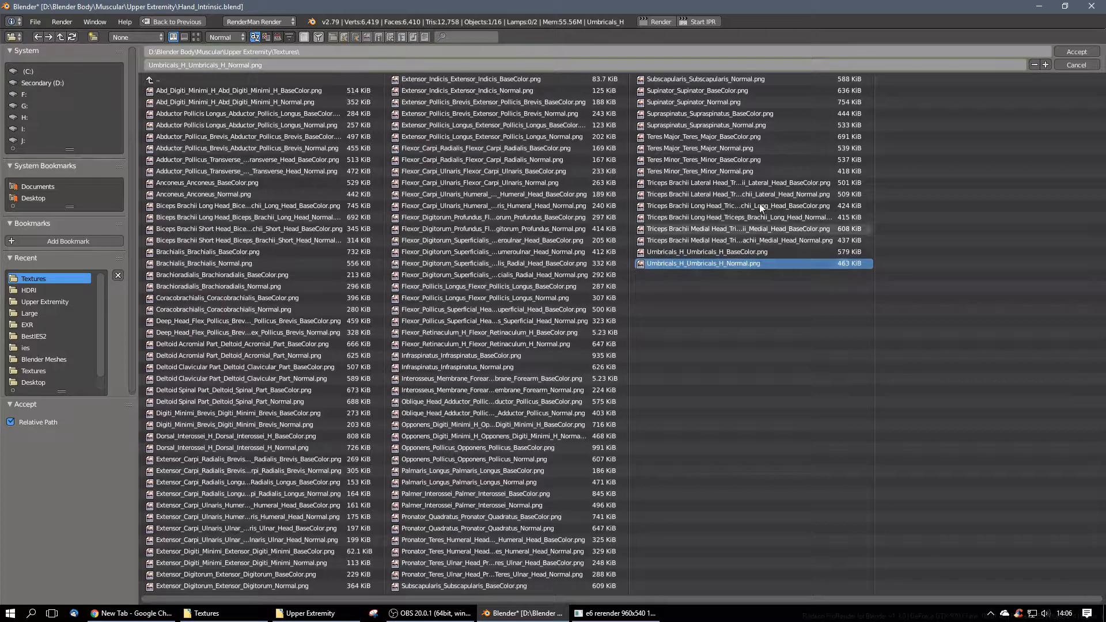
{"action": "left_click", "coordinate": [1085, 53]}
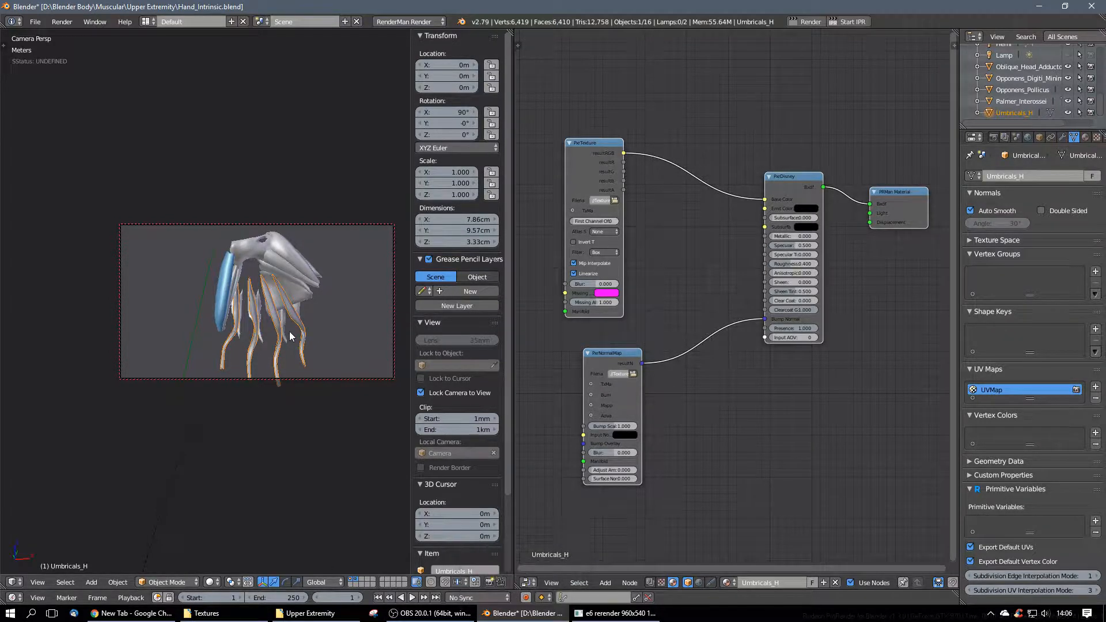
Step: Save the Hand_Intrinsic file and start the interactive RenderMan render, bringing its render window to the front
{"action": "key", "text": "ctrl+s"}
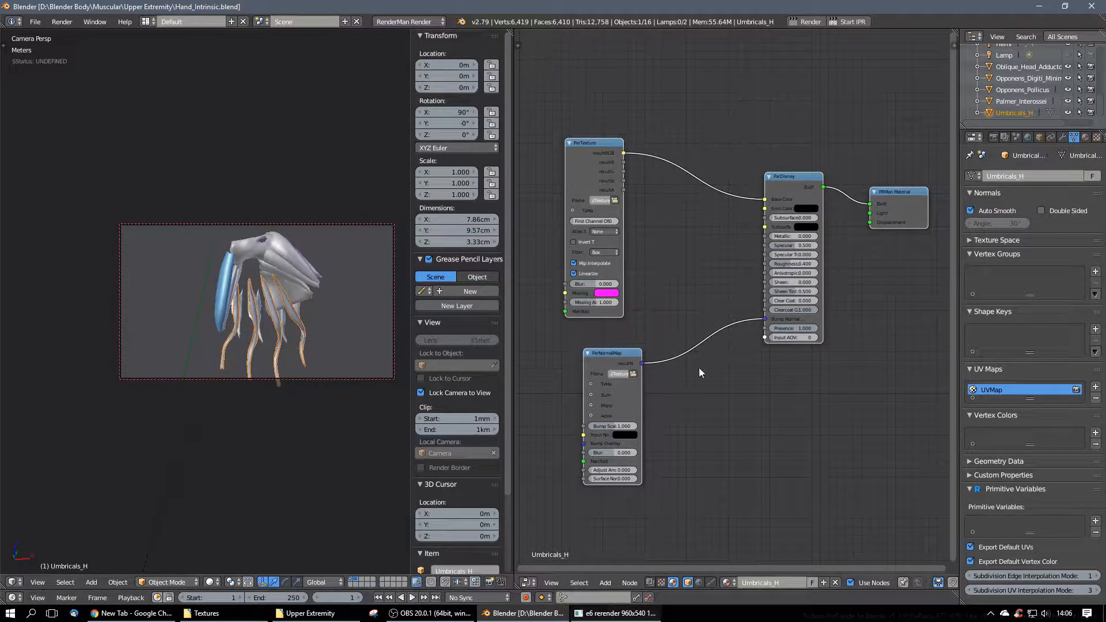
{"action": "left_click", "coordinate": [851, 22]}
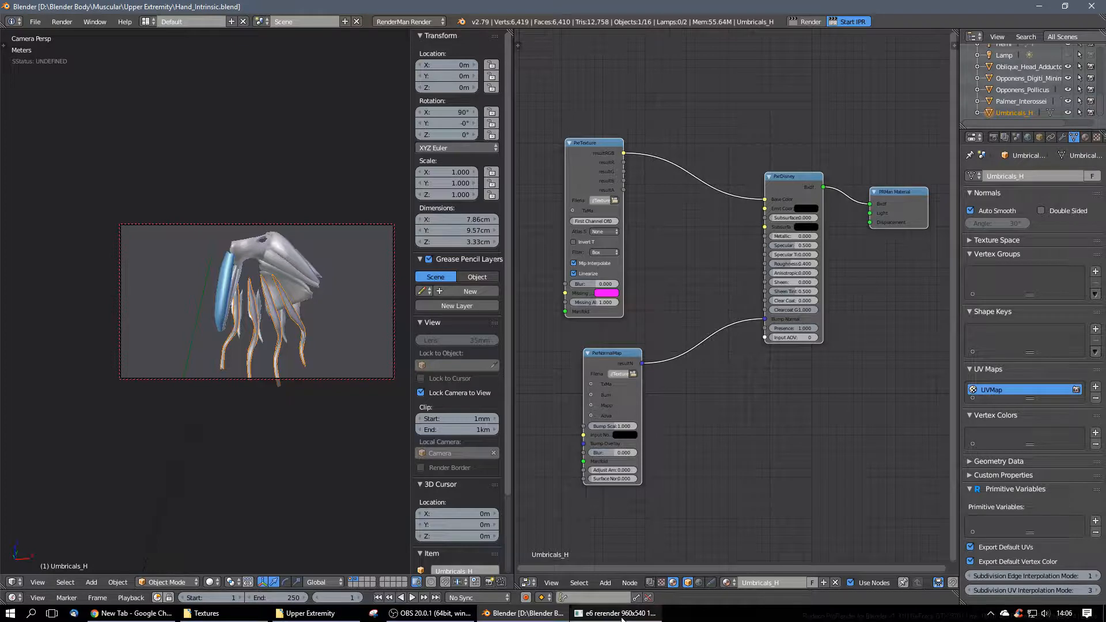
{"action": "mouse_move", "coordinate": [621, 615]}
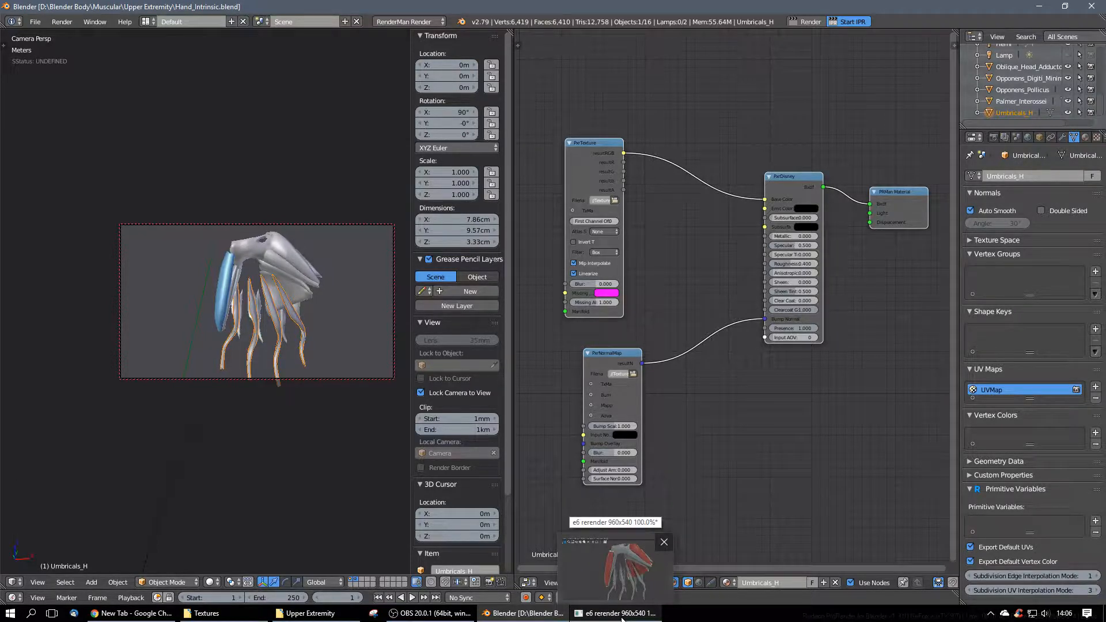
{"action": "left_click", "coordinate": [622, 615]}
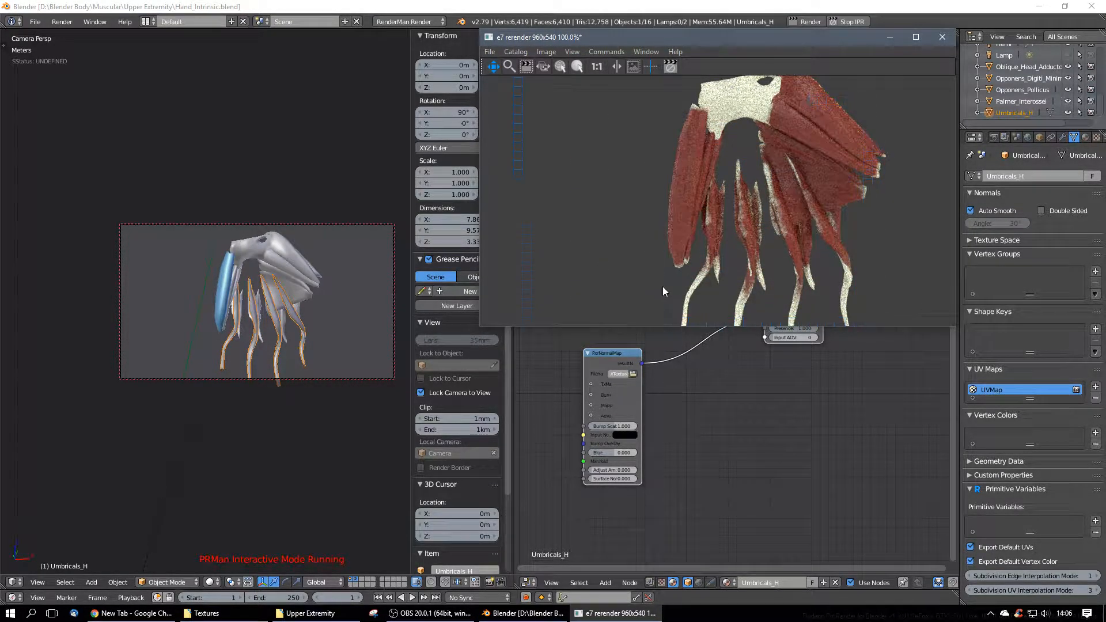
Step: Inspect the textured hand muscles from several sides in the interactive render by orbiting the camera around them
{"action": "key", "text": "Tab"}
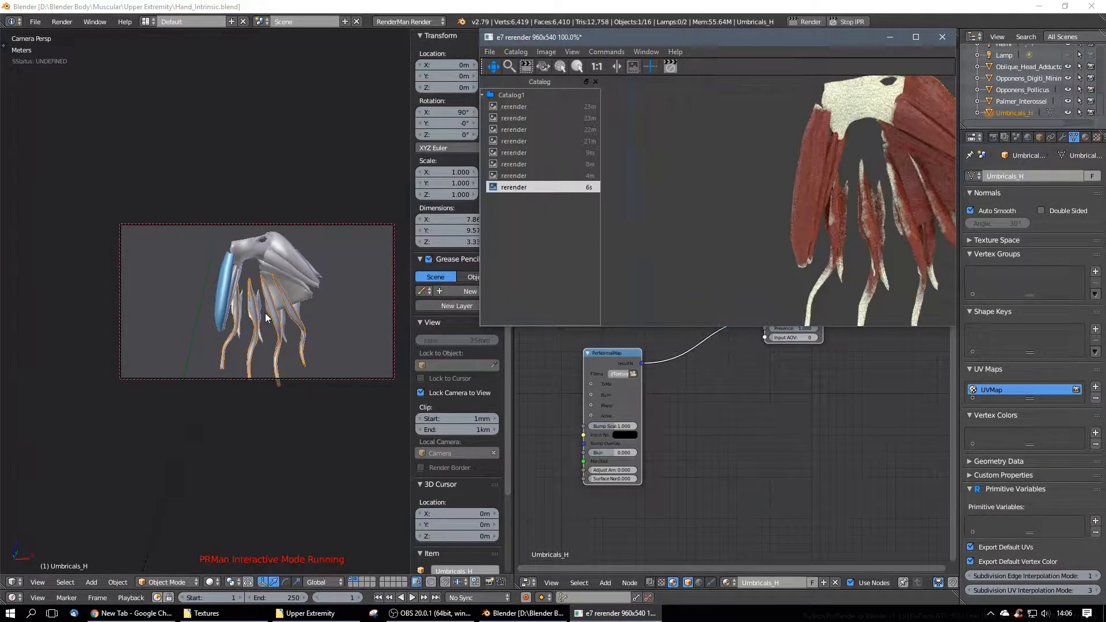
{"action": "key", "text": "Tab"}
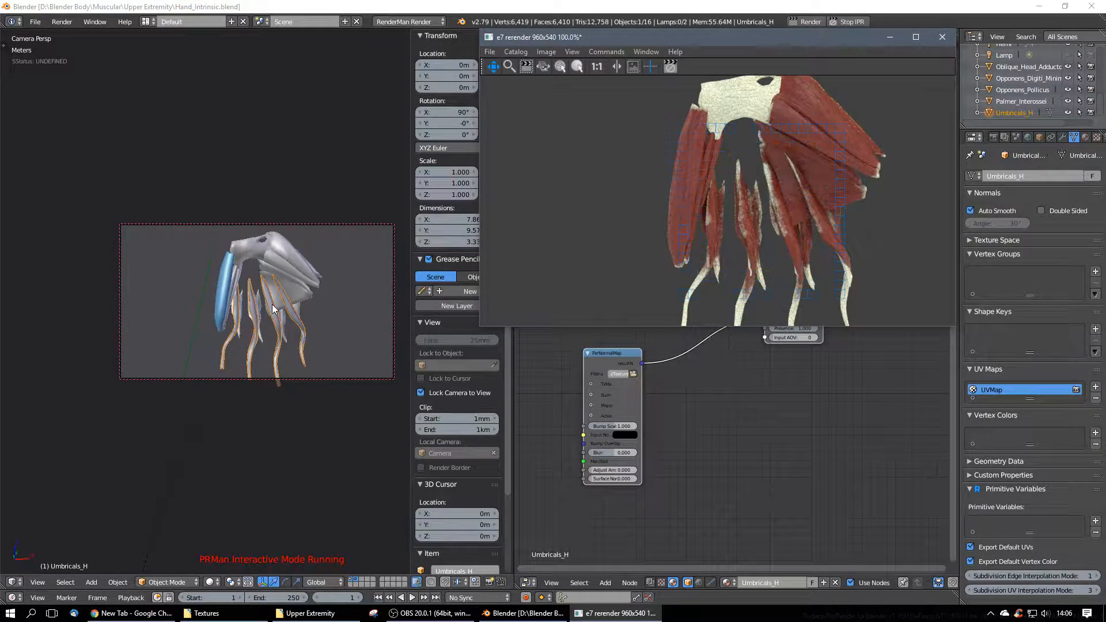
{"action": "left_click", "coordinate": [268, 286]}
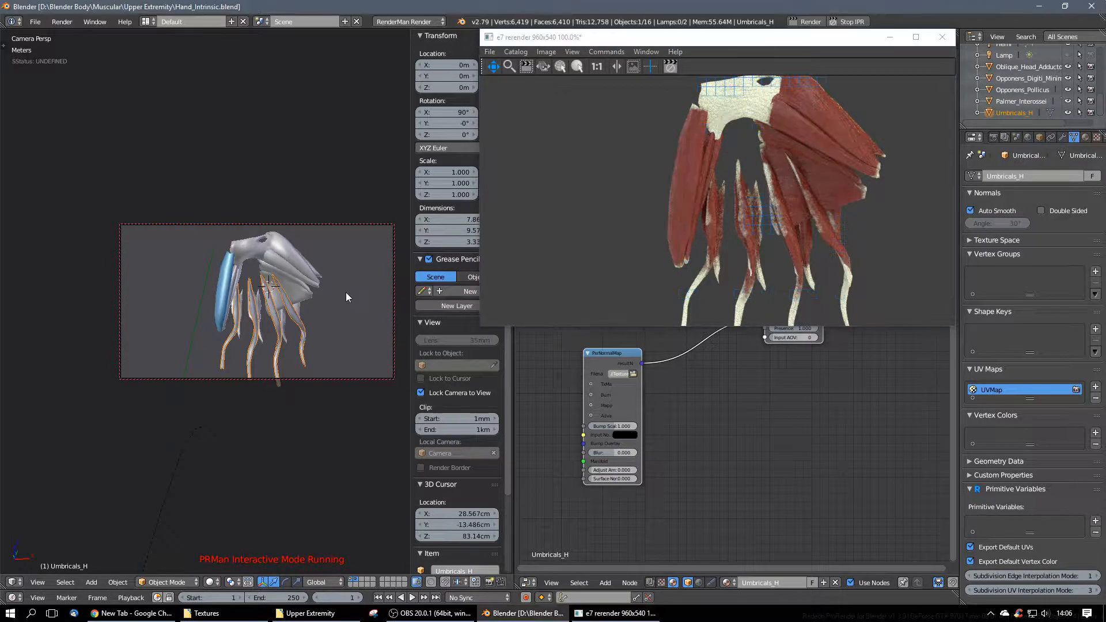
{"action": "left_click", "coordinate": [267, 320]}
{"action": "middle_click_drag", "start_coordinate": [267, 320], "coordinate": [13, 312]}
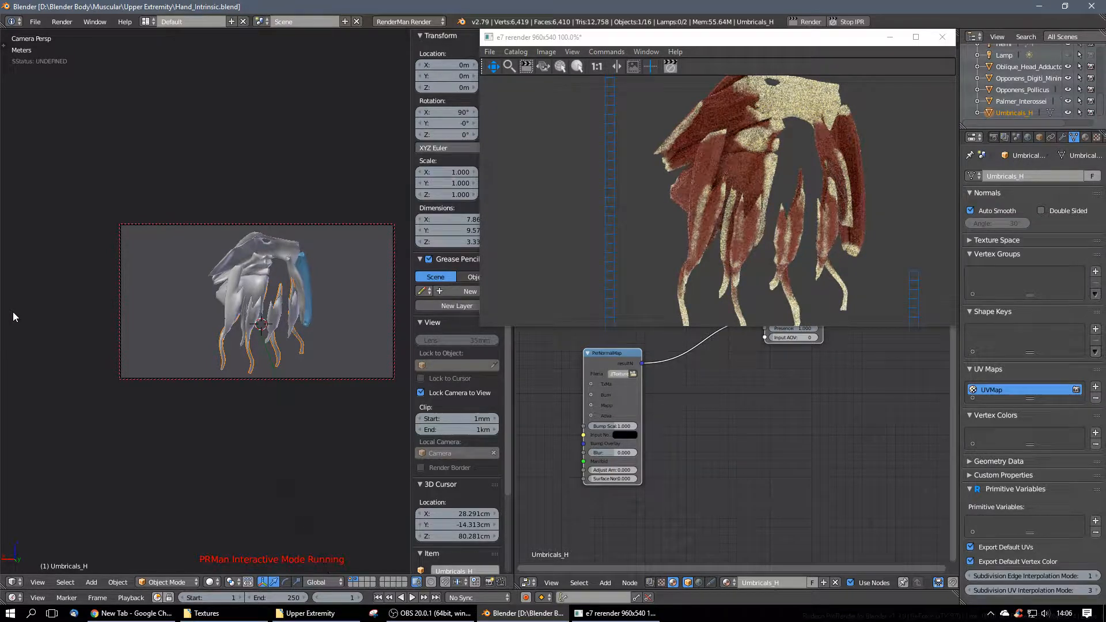
{"action": "middle_click_drag", "start_coordinate": [13, 313], "coordinate": [458, 319]}
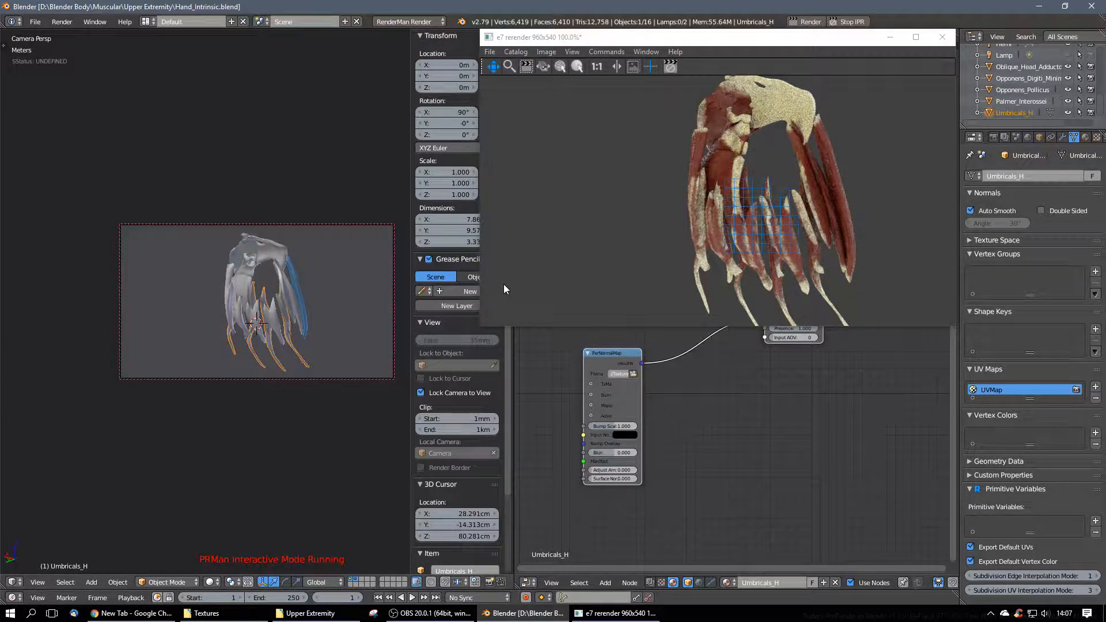
Step: Stop the interactive render and fit the camera frame to the viewport, keeping the camera locked to the view and hiding the properties sidebar
{"action": "scroll", "coordinate": [455, 292], "scroll_direction": "down", "scroll_amount": 1}
{"action": "middle_click_drag", "start_coordinate": [380, 296], "coordinate": [255, 300]}
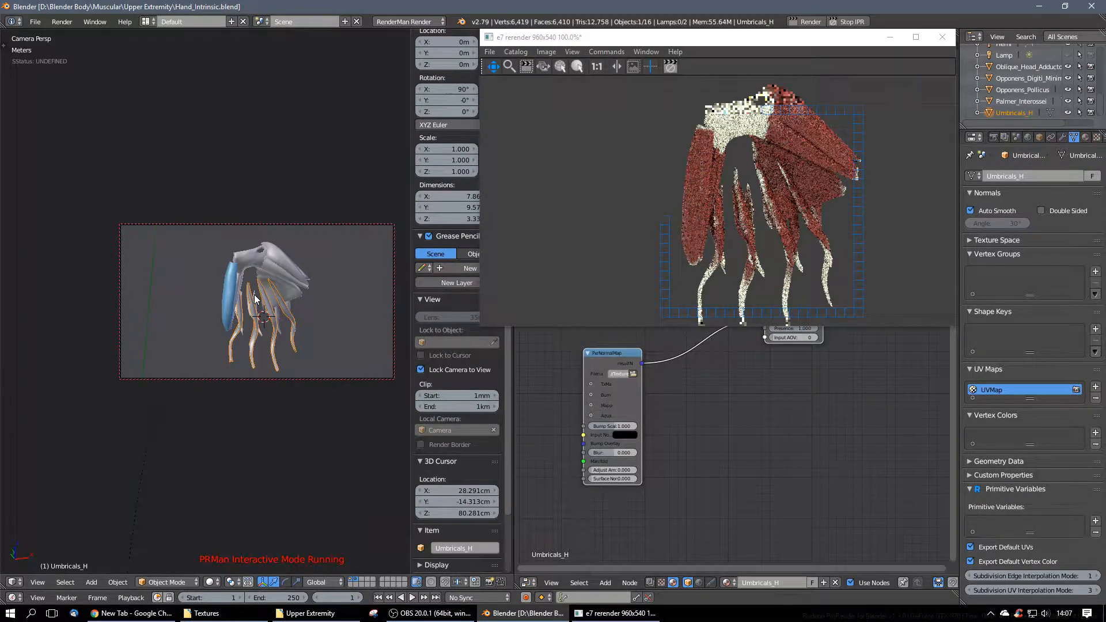
{"action": "left_click", "coordinate": [847, 21]}
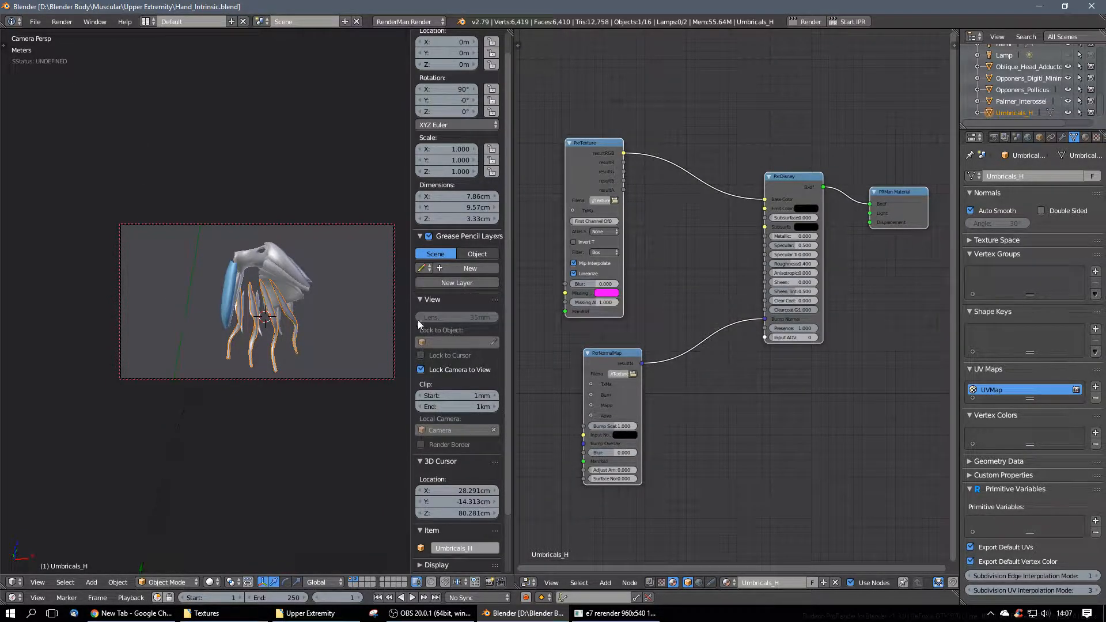
{"action": "left_click", "coordinate": [422, 370]}
{"action": "key", "text": "Home"}
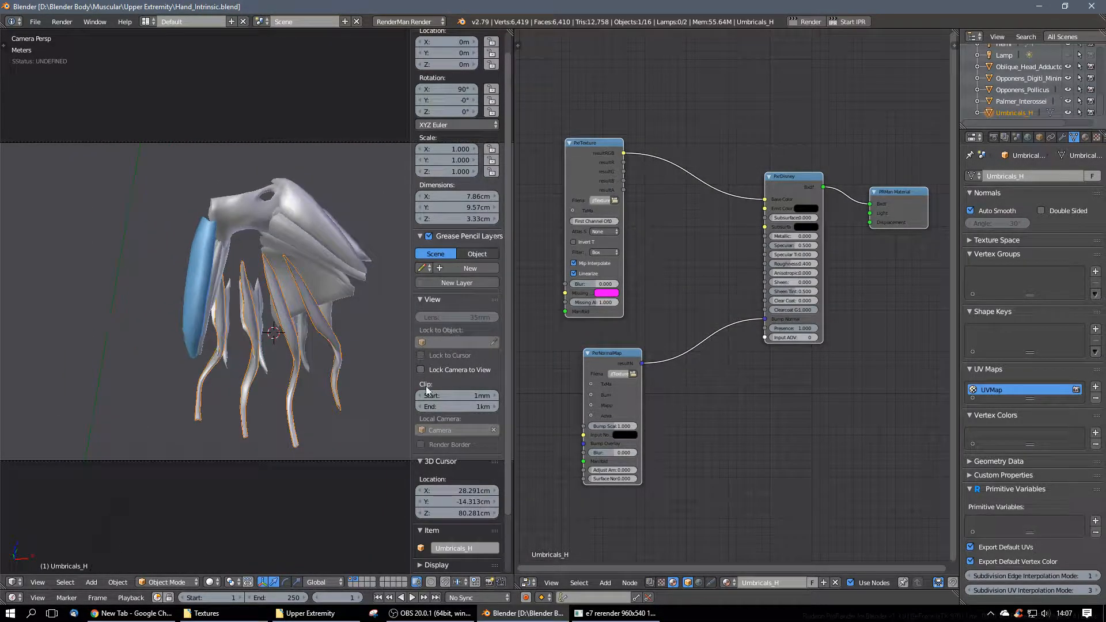
{"action": "left_click", "coordinate": [421, 370]}
{"action": "key", "text": "n"}
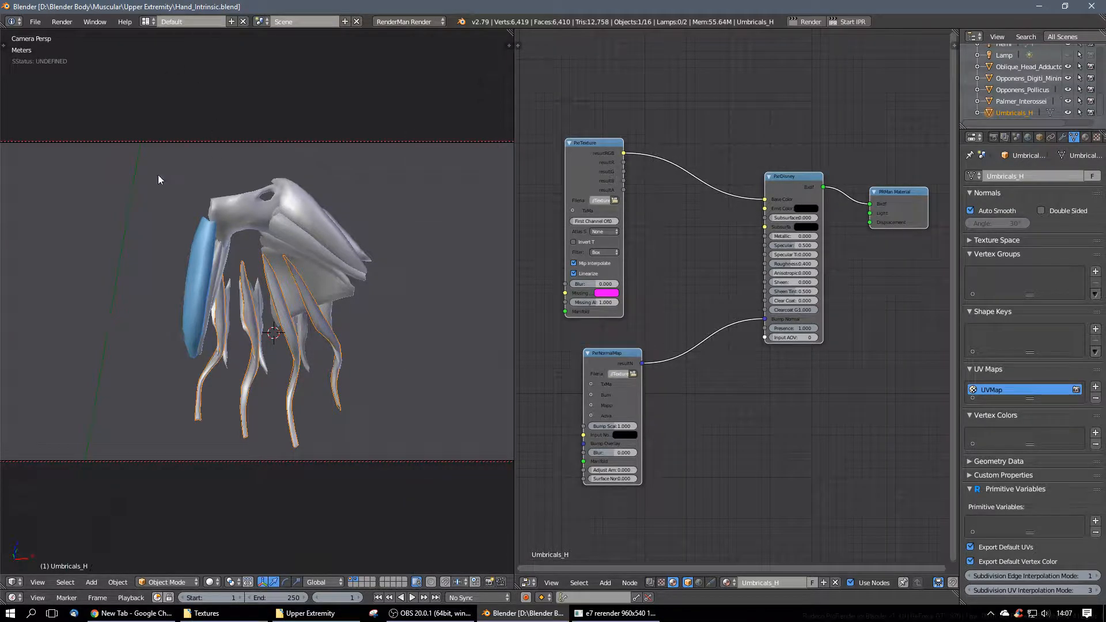
Step: Open Left_Hand _and_Wrist.blend from D:\Blender Body\Skeletal\Hands and Wrists as the library for appending
{"action": "left_click", "coordinate": [35, 22]}
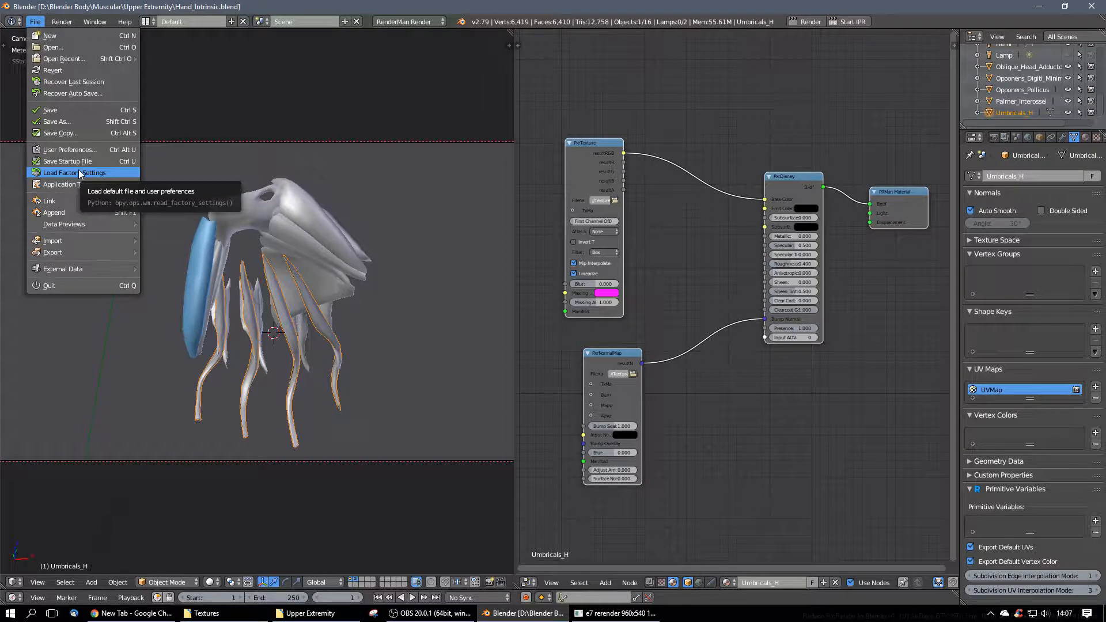
{"action": "left_click", "coordinate": [78, 214]}
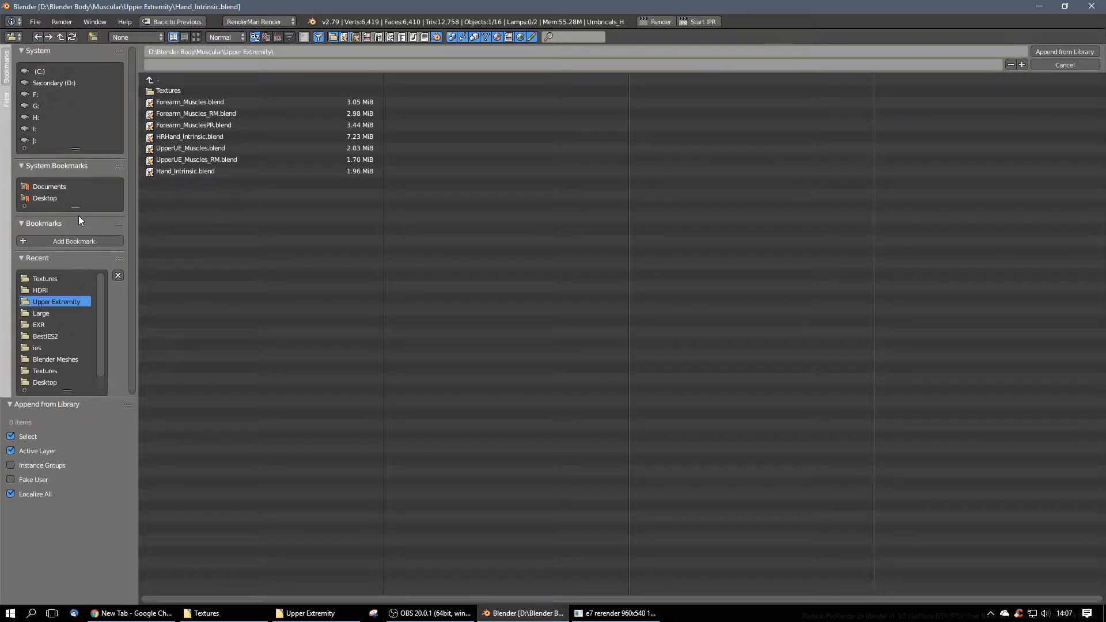
{"action": "left_click", "coordinate": [151, 78]}
{"action": "left_click", "coordinate": [151, 78]}
{"action": "left_click", "coordinate": [151, 78]}
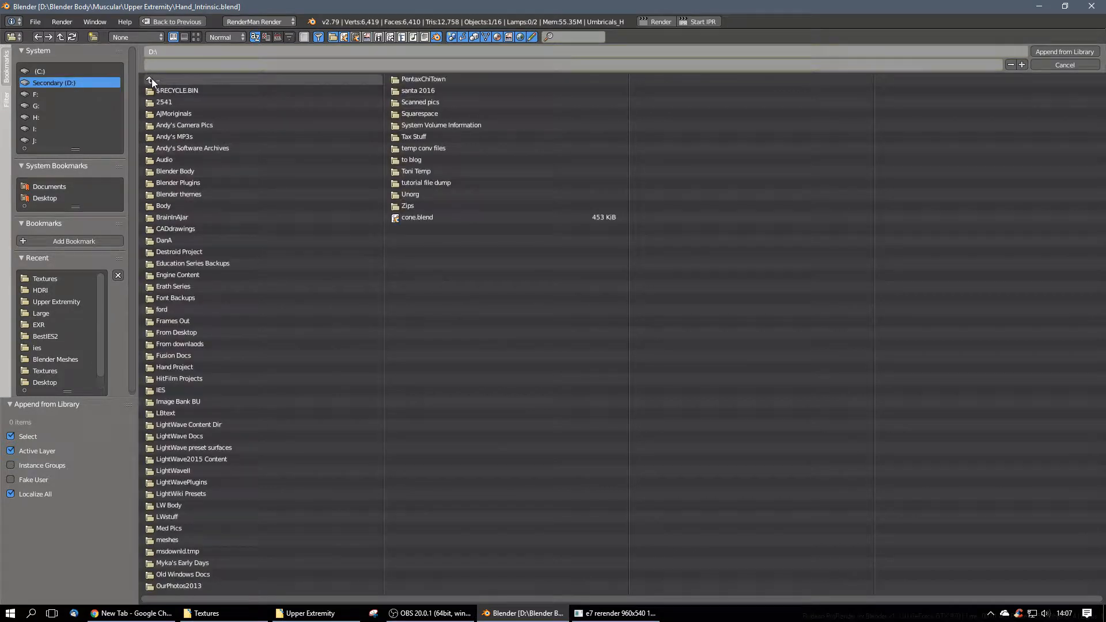
{"action": "left_click", "coordinate": [192, 171]}
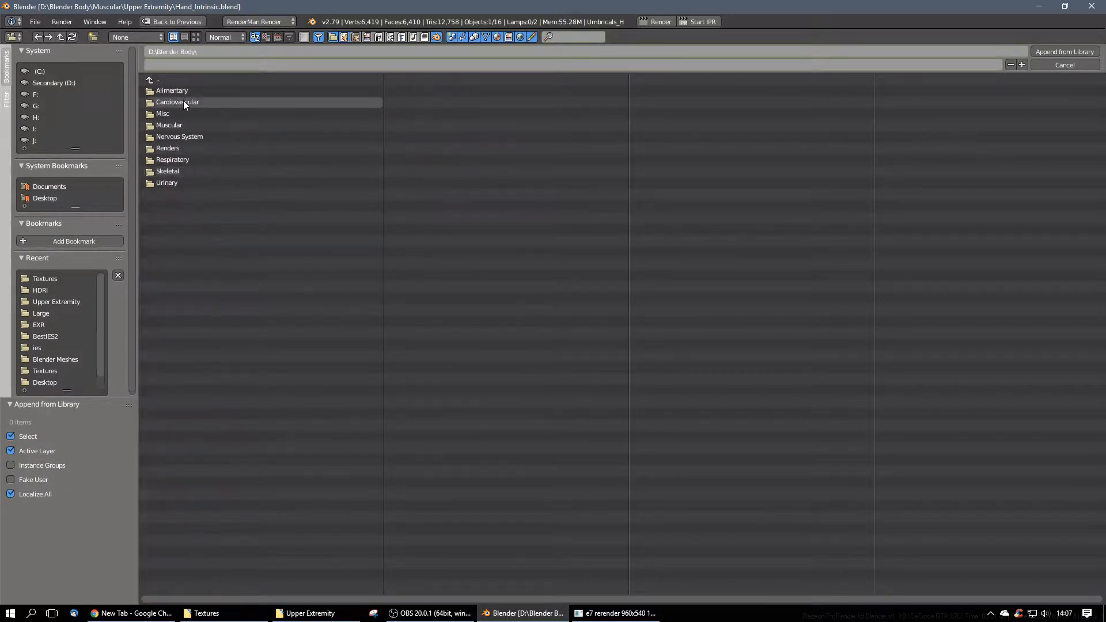
{"action": "left_click", "coordinate": [178, 156]}
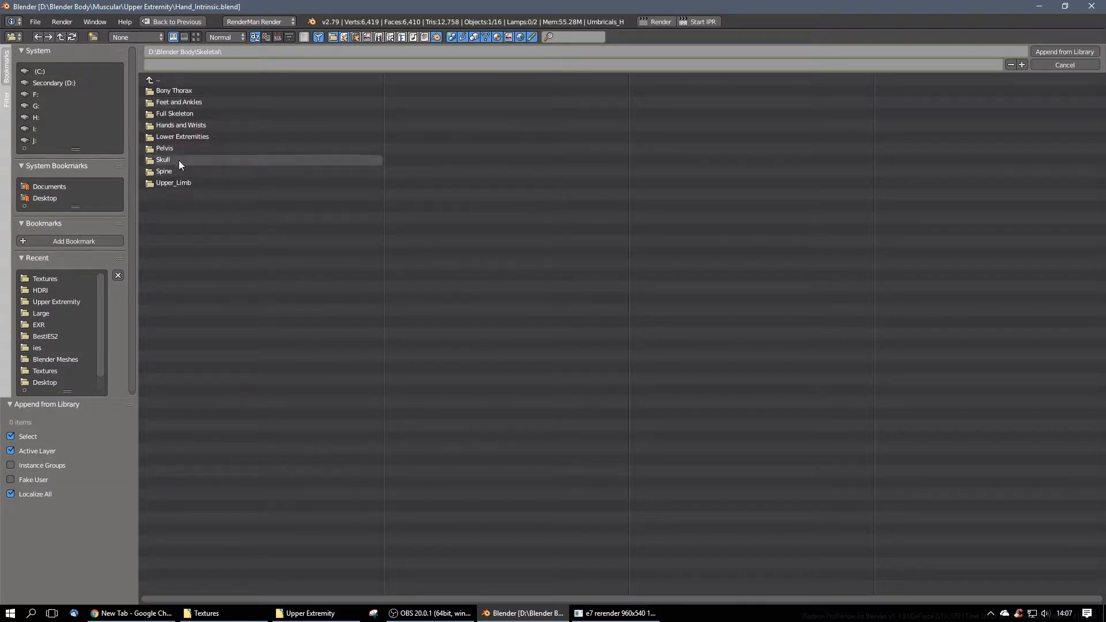
{"action": "left_click", "coordinate": [191, 127]}
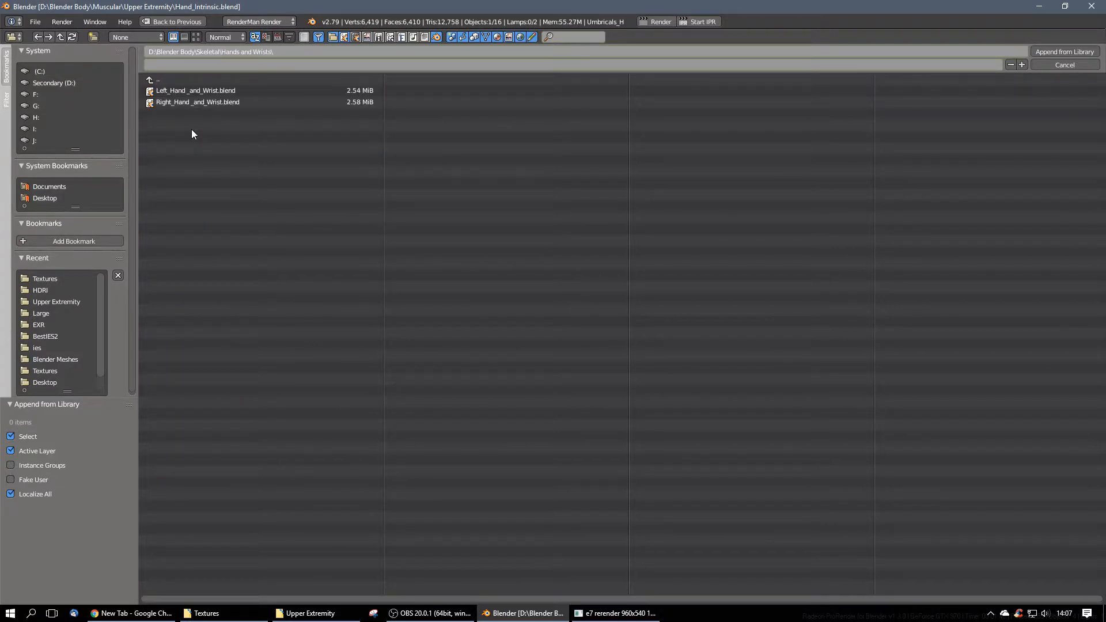
{"action": "left_click", "coordinate": [202, 92]}
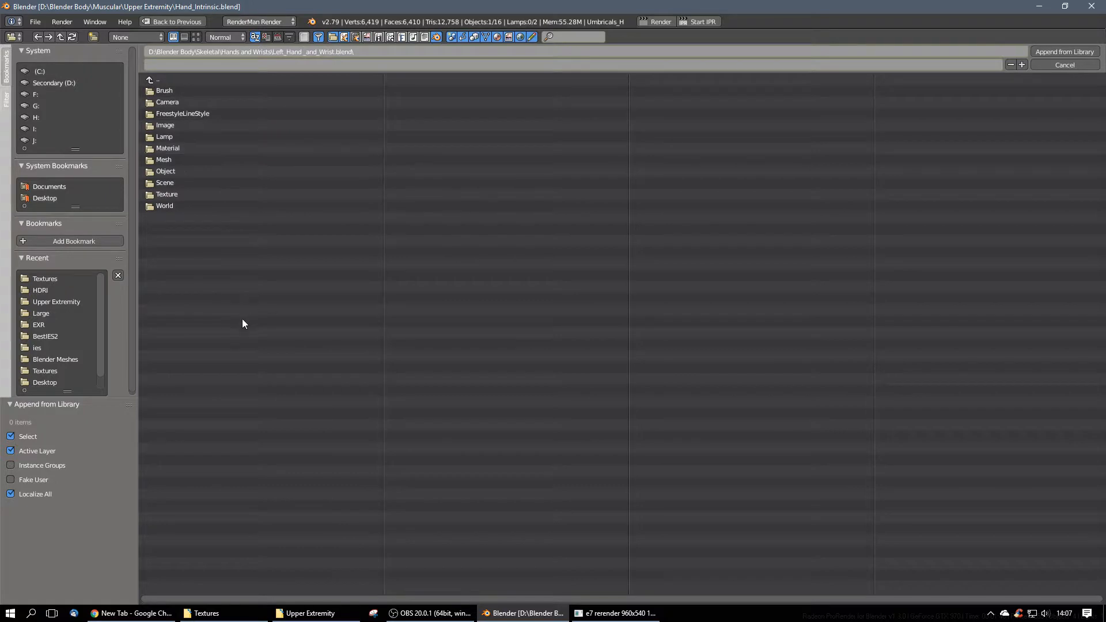
Step: Append all hand and wrist bone objects from the library, leaving out Camera and Lamp
{"action": "left_click", "coordinate": [194, 171]}
{"action": "key", "text": "a"}
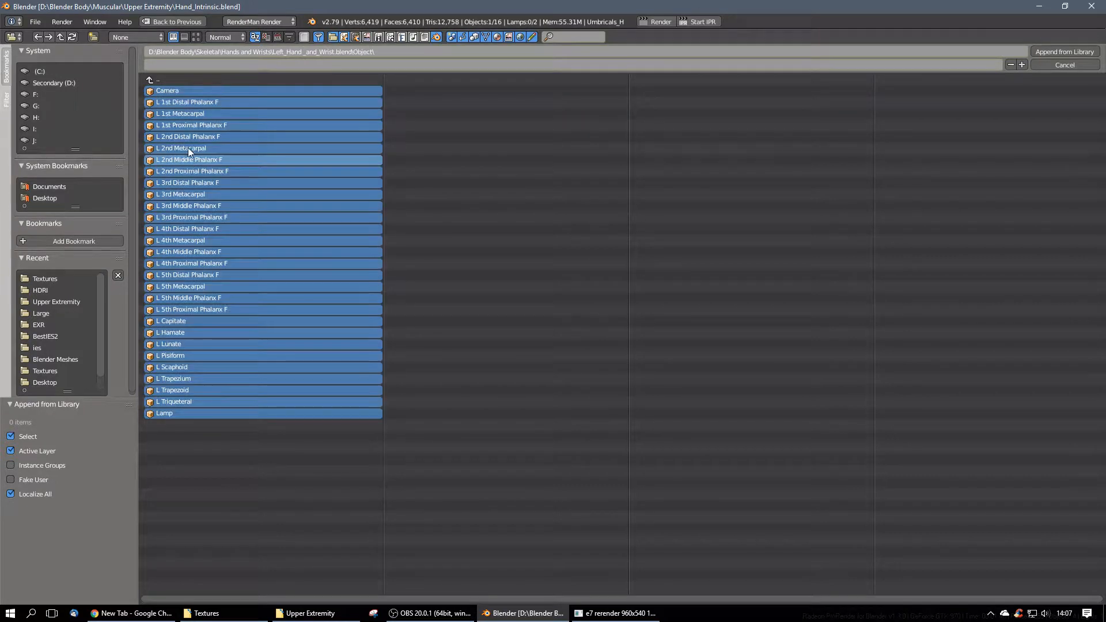
{"action": "left_click", "coordinate": [178, 92], "text": "shift"}
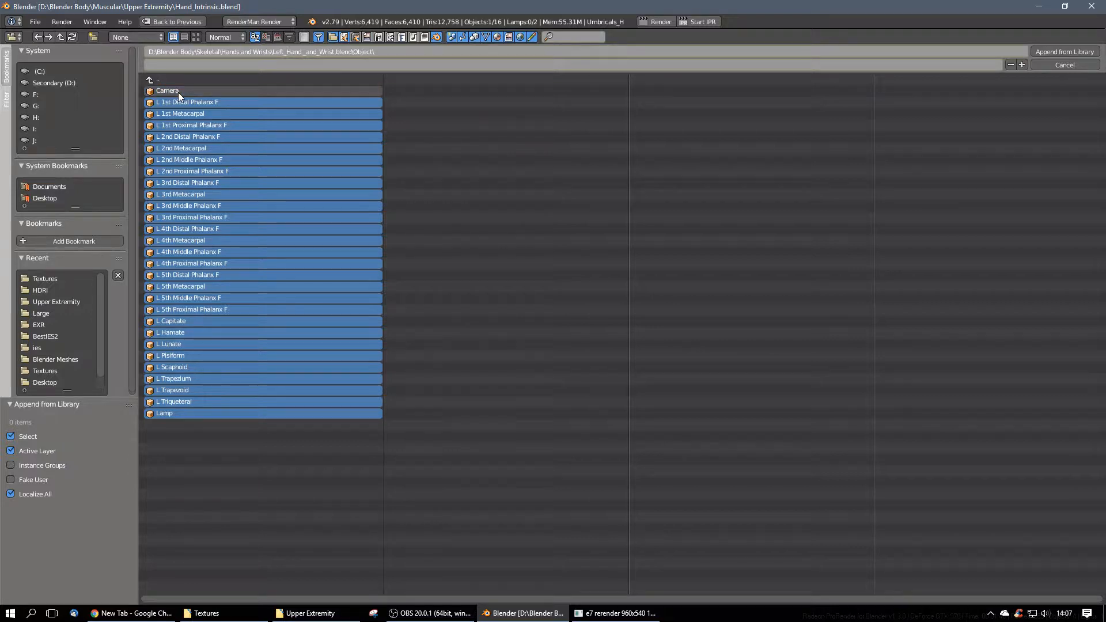
{"action": "left_click", "coordinate": [209, 412], "text": "shift"}
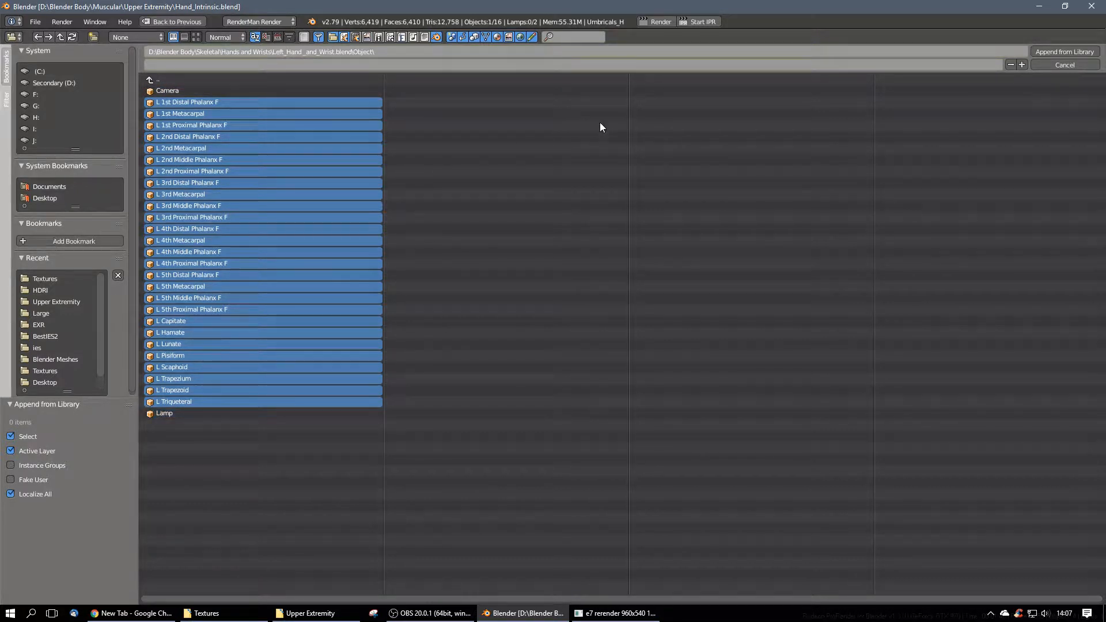
{"action": "left_click", "coordinate": [1064, 52]}
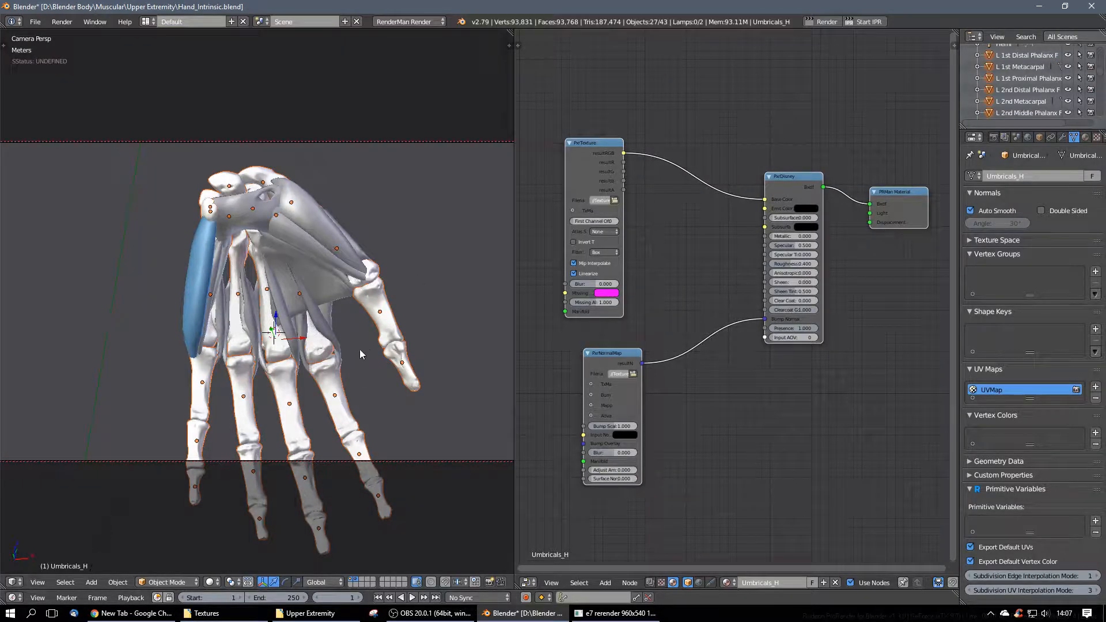
Step: Inspect the muscles together with the hand bones from several sides in an interactive render, and close its window discarding the session
{"action": "left_click", "coordinate": [863, 22]}
{"action": "left_click", "coordinate": [616, 613]}
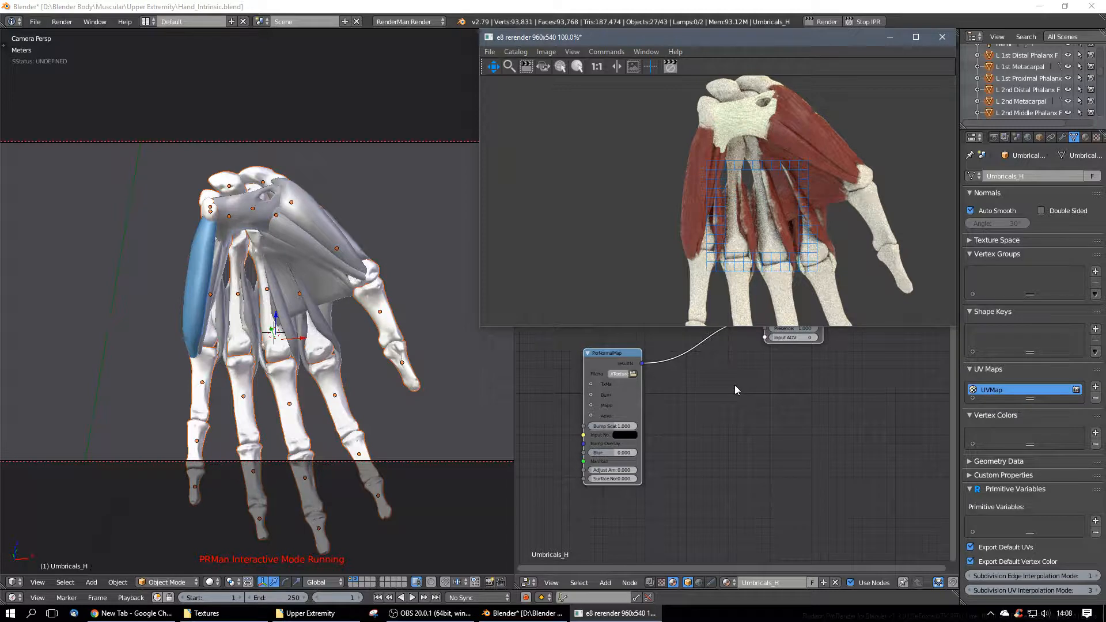
{"action": "middle_click_drag", "start_coordinate": [461, 377], "coordinate": [29, 321]}
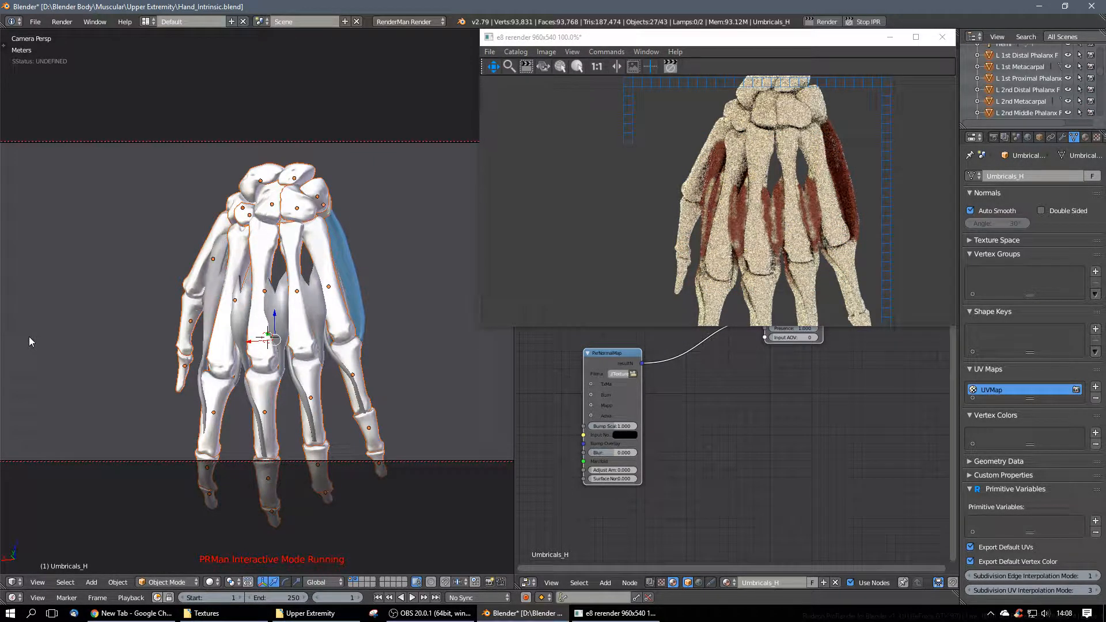
{"action": "middle_click_drag", "start_coordinate": [29, 337], "coordinate": [247, 281]}
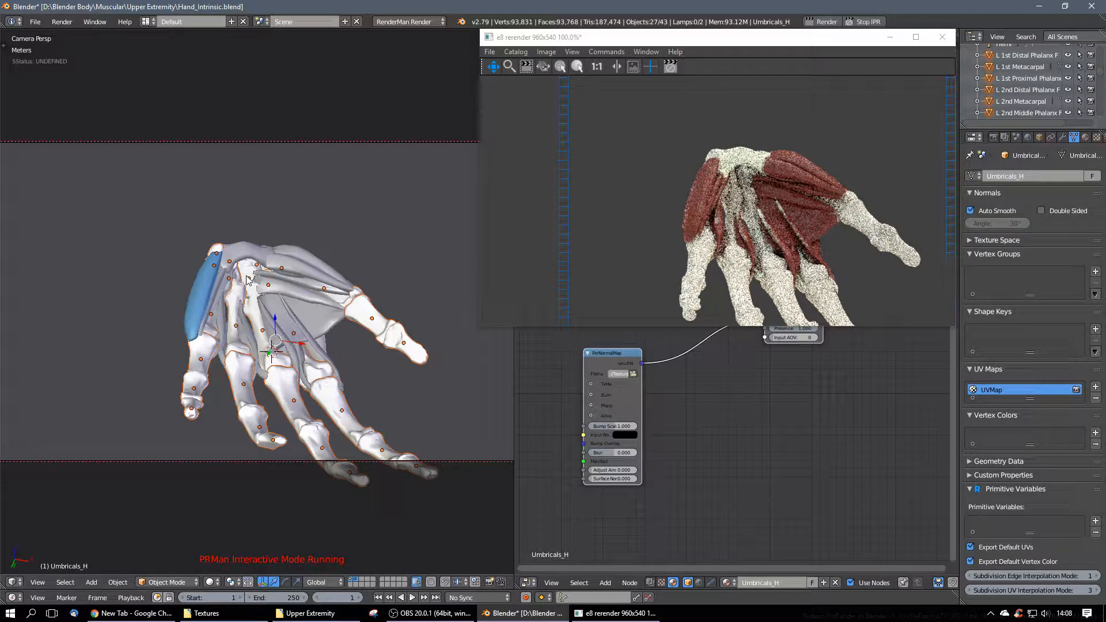
{"action": "middle_click_drag", "start_coordinate": [248, 280], "coordinate": [283, 320]}
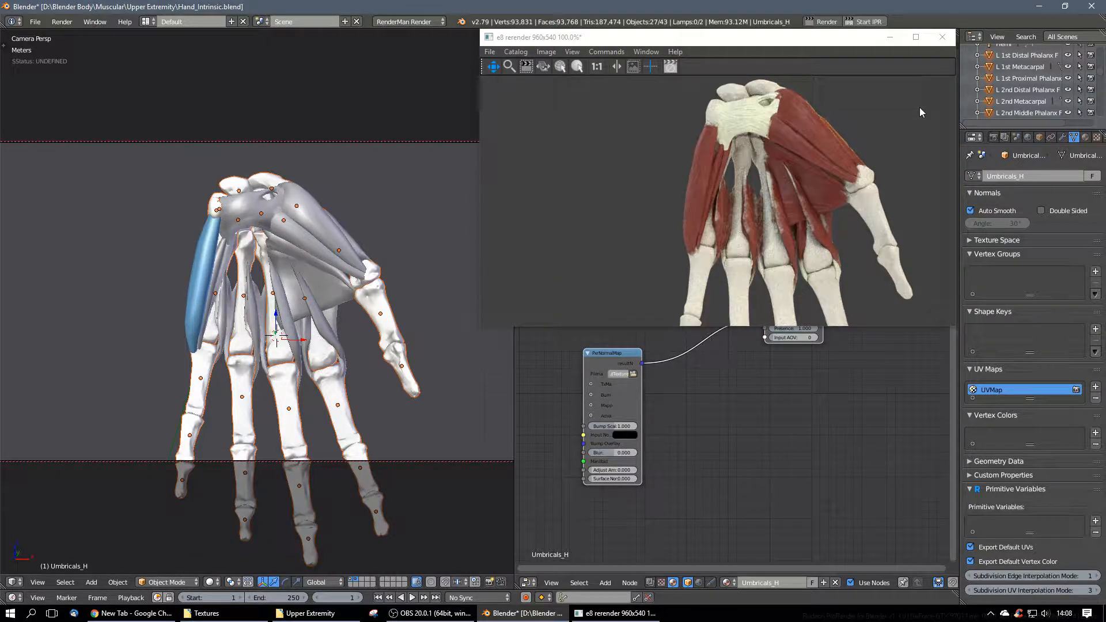
{"action": "left_click", "coordinate": [943, 37]}
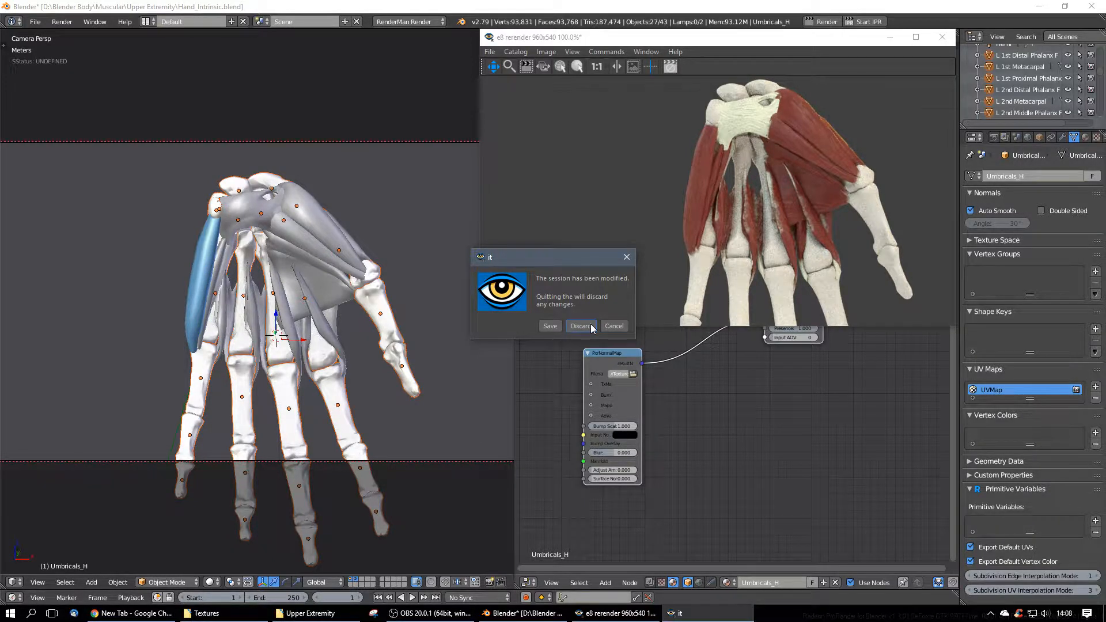
{"action": "left_click", "coordinate": [581, 326]}
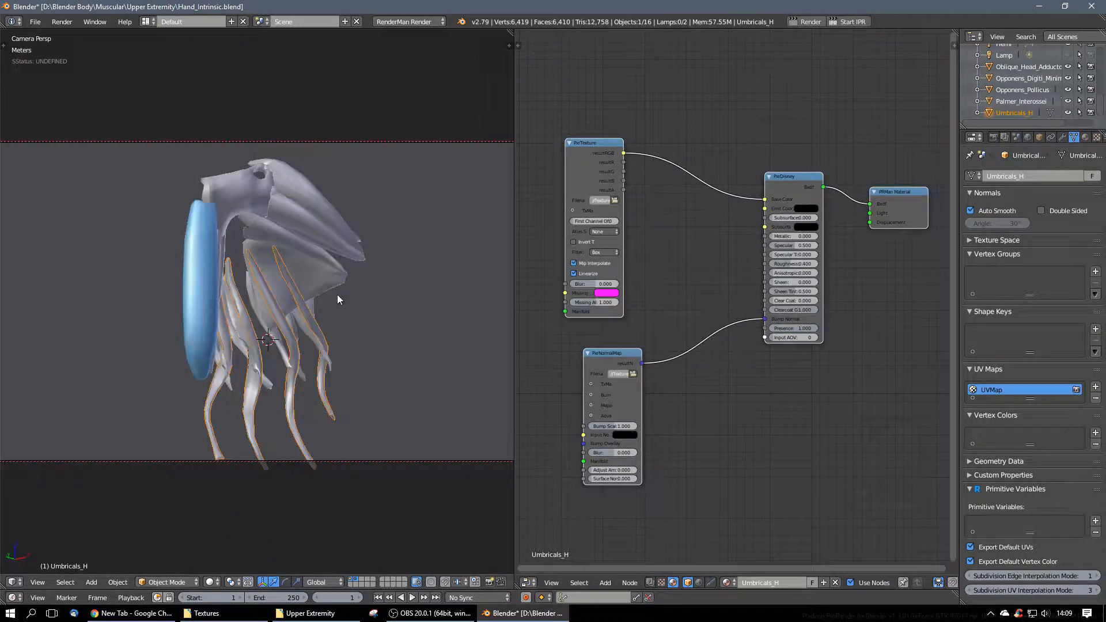
Step: Select Abd_Digiti_Minimi_H, leave the camera view and show only the first layer so the lights and camera are hidden
{"action": "right_click", "coordinate": [199, 318]}
{"action": "middle_click_drag", "start_coordinate": [200, 318], "coordinate": [252, 379]}
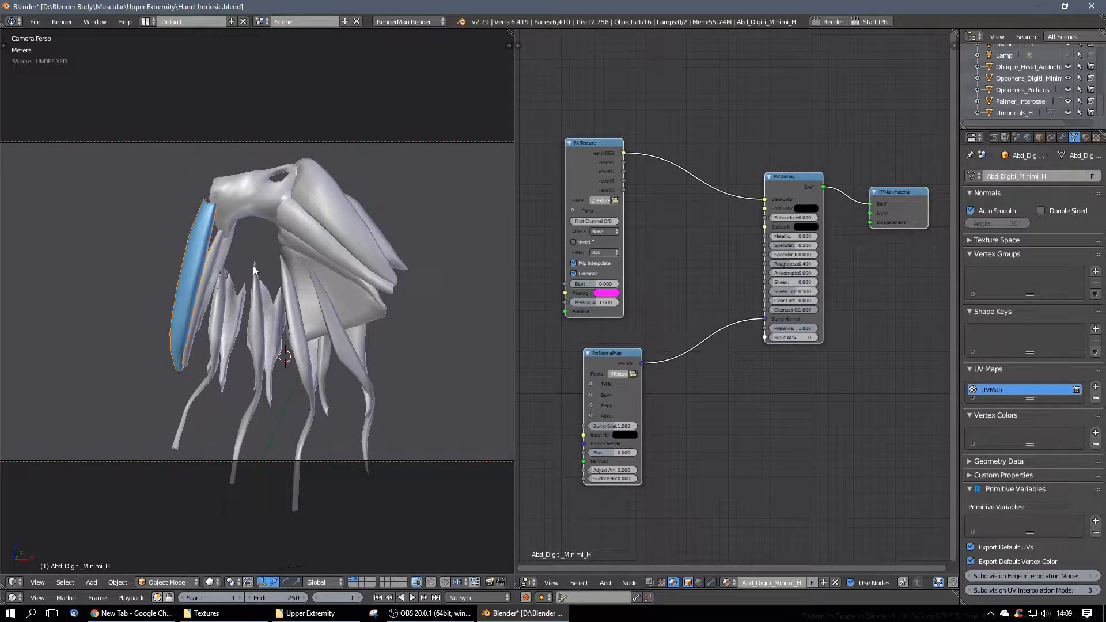
{"action": "scroll", "coordinate": [254, 270], "scroll_direction": "down", "scroll_amount": 3}
{"action": "middle_click_drag", "start_coordinate": [254, 265], "coordinate": [233, 293]}
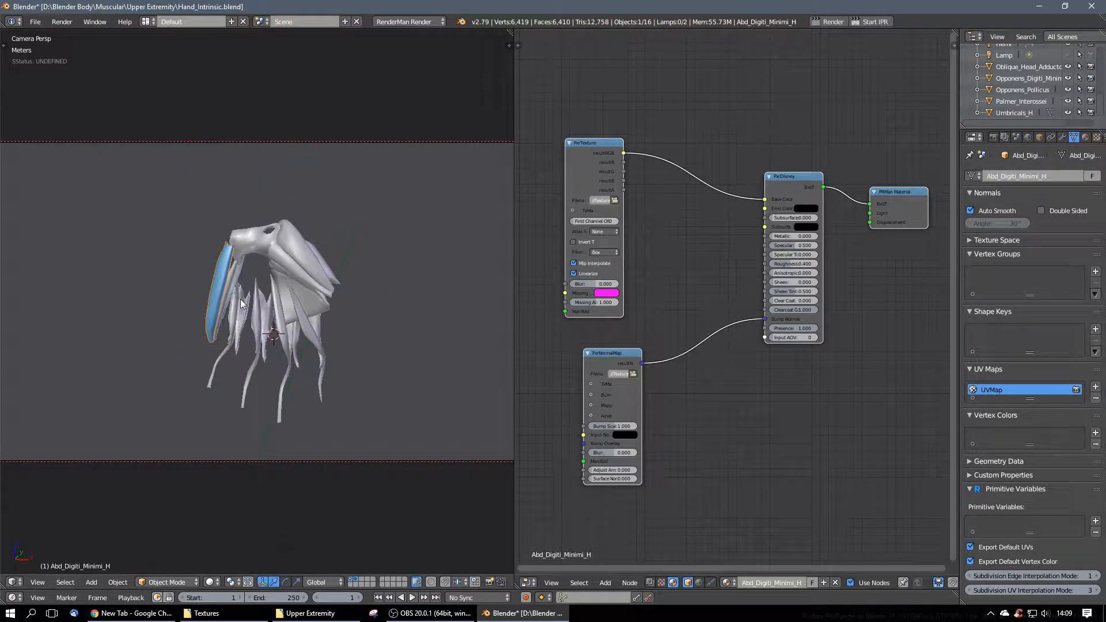
{"action": "scroll", "coordinate": [241, 303], "scroll_direction": "up", "scroll_amount": 1}
{"action": "key", "text": "KP_7"}
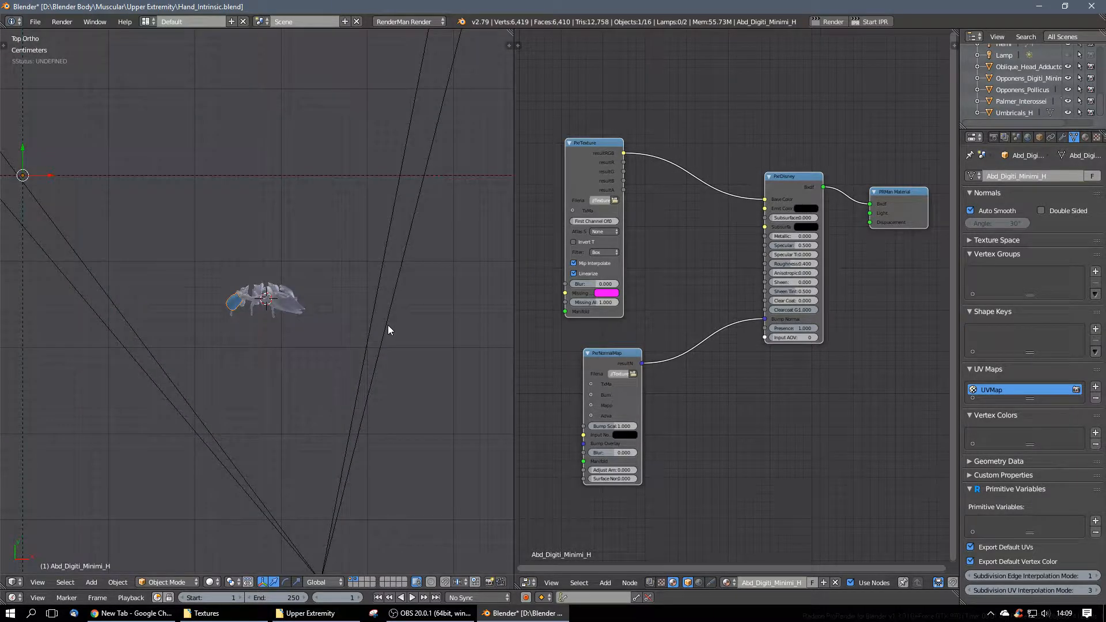
{"action": "middle_click_drag", "start_coordinate": [244, 414], "coordinate": [198, 300]}
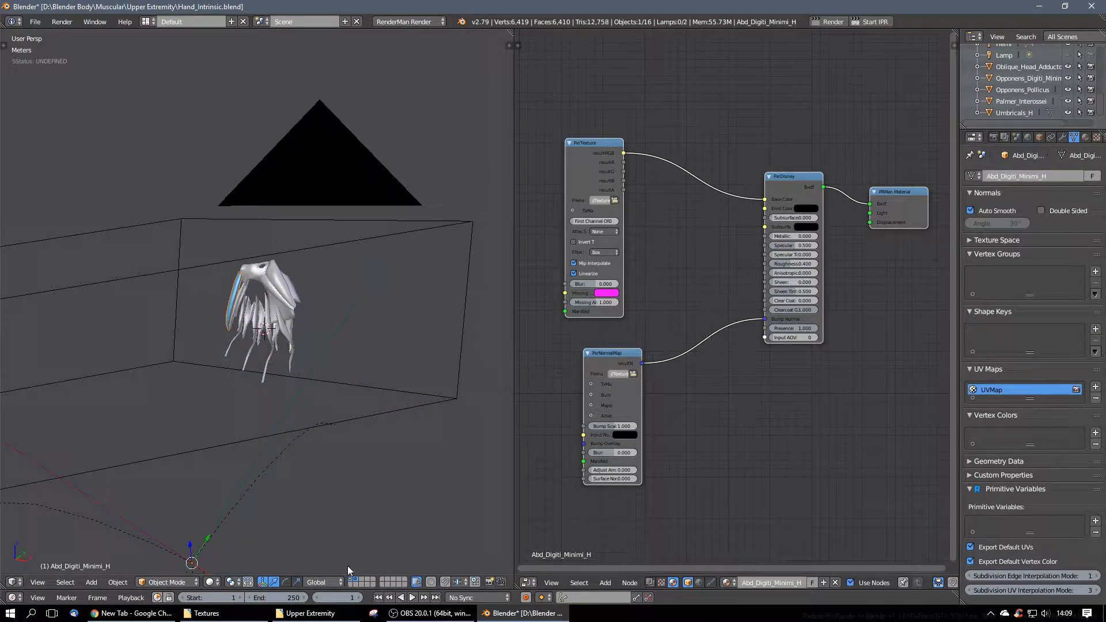
{"action": "left_click", "coordinate": [352, 579]}
{"action": "middle_click_drag", "start_coordinate": [287, 343], "coordinate": [352, 317]}
Step: Add a Mirror modifier along X to Abd_Digiti_Minimi_H and bring both sides into view
{"action": "left_click", "coordinate": [1063, 137]}
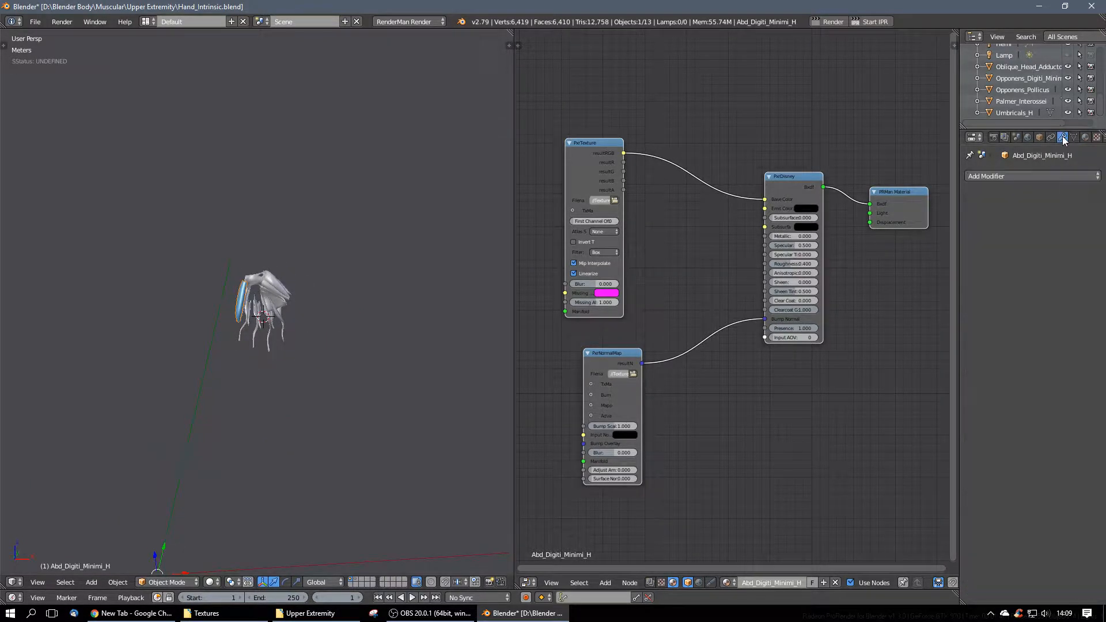
{"action": "left_click", "coordinate": [1035, 177]}
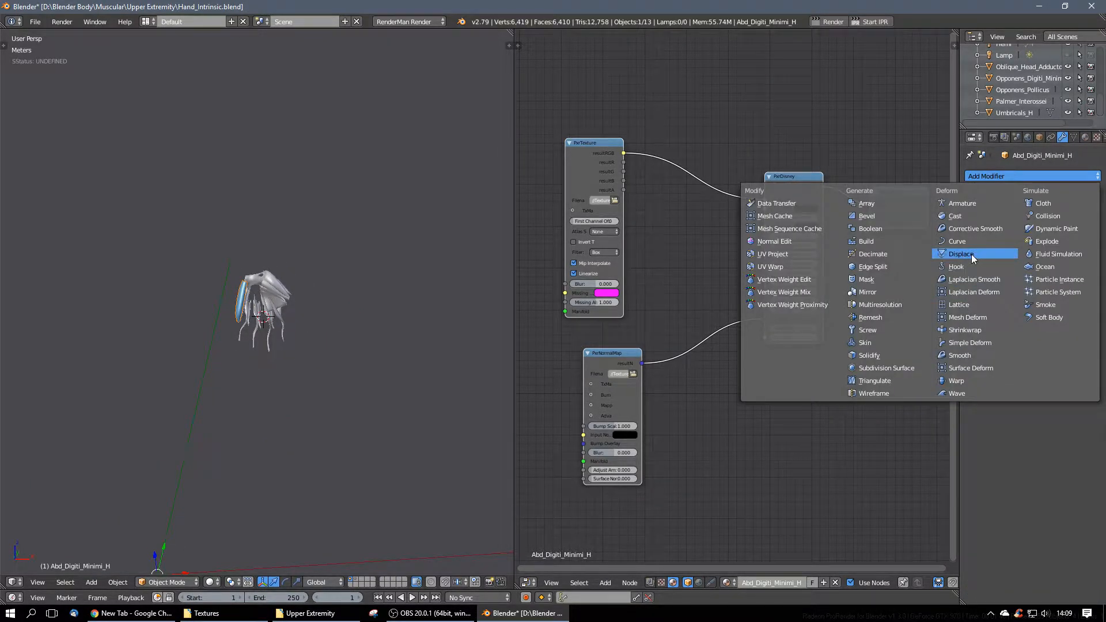
{"action": "left_click", "coordinate": [867, 292]}
{"action": "middle_click_drag", "start_coordinate": [147, 320], "coordinate": [321, 313]}
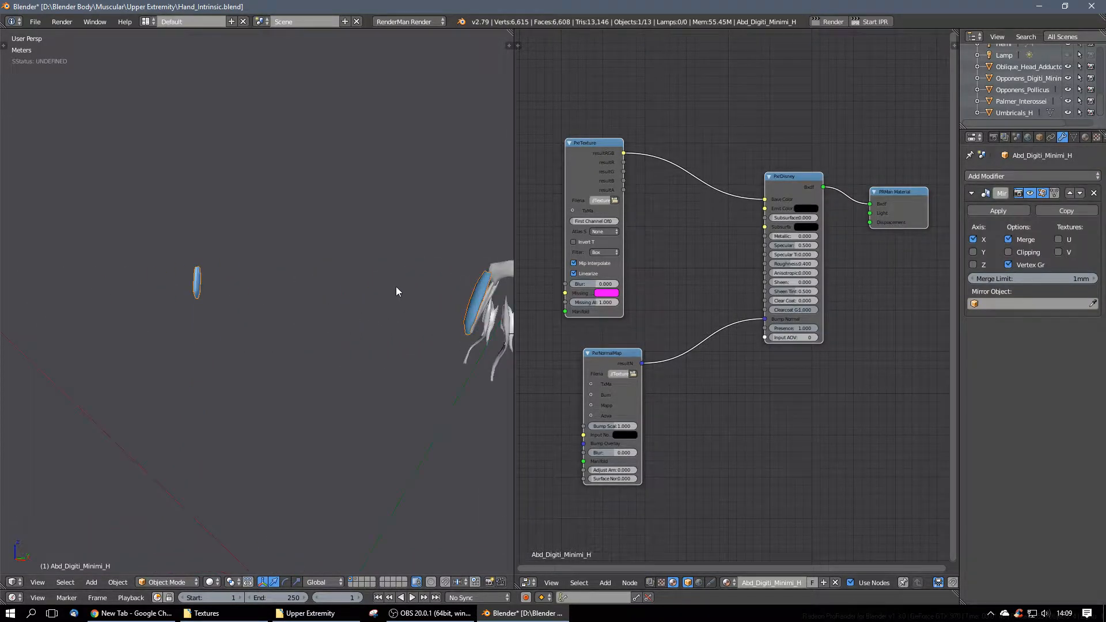
{"action": "middle_click_drag", "start_coordinate": [391, 282], "coordinate": [313, 278]}
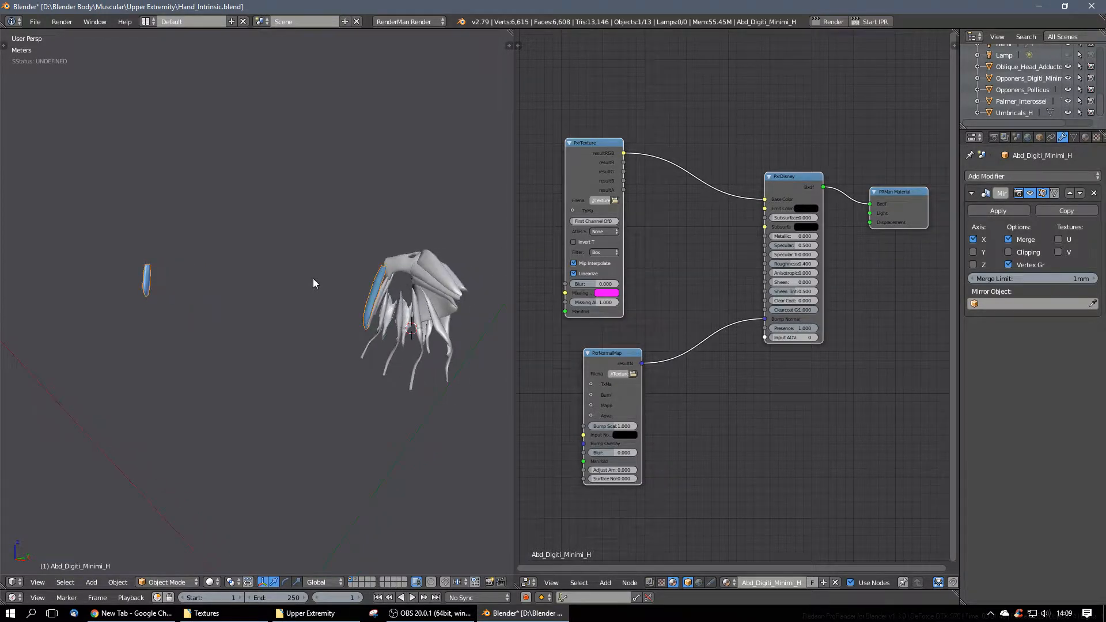
Step: Link the Mirror modifier from Abd_Digiti_Minimi_H to all the other hand muscles and check the mirrored hand
{"action": "key", "text": "ctrl+i"}
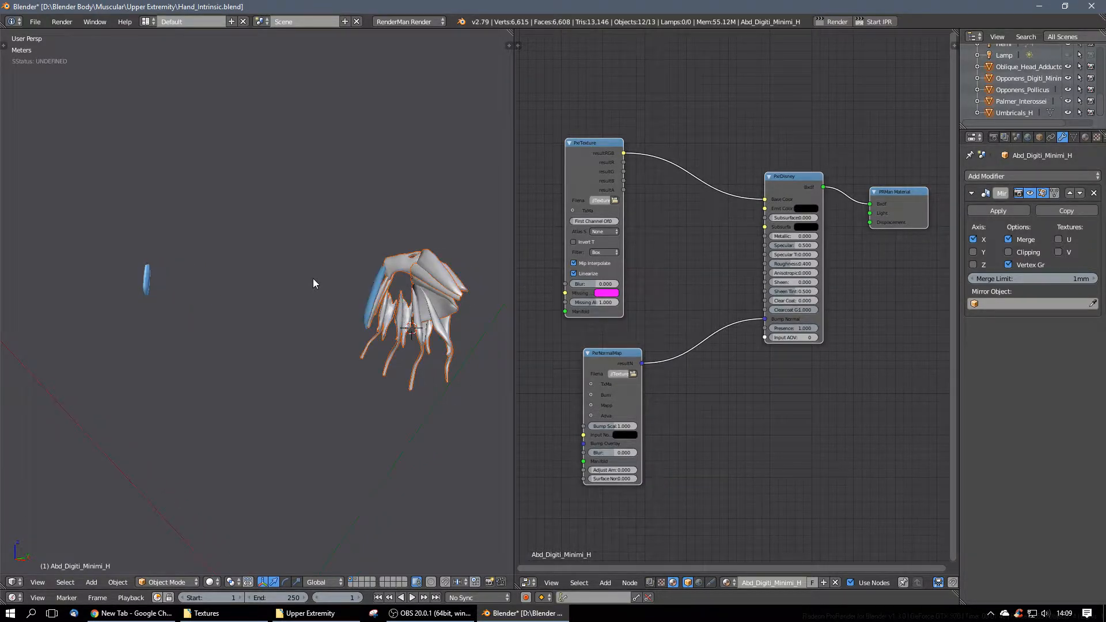
{"action": "right_click", "coordinate": [374, 283], "text": "shift"}
{"action": "key", "text": "ctrl+l"}
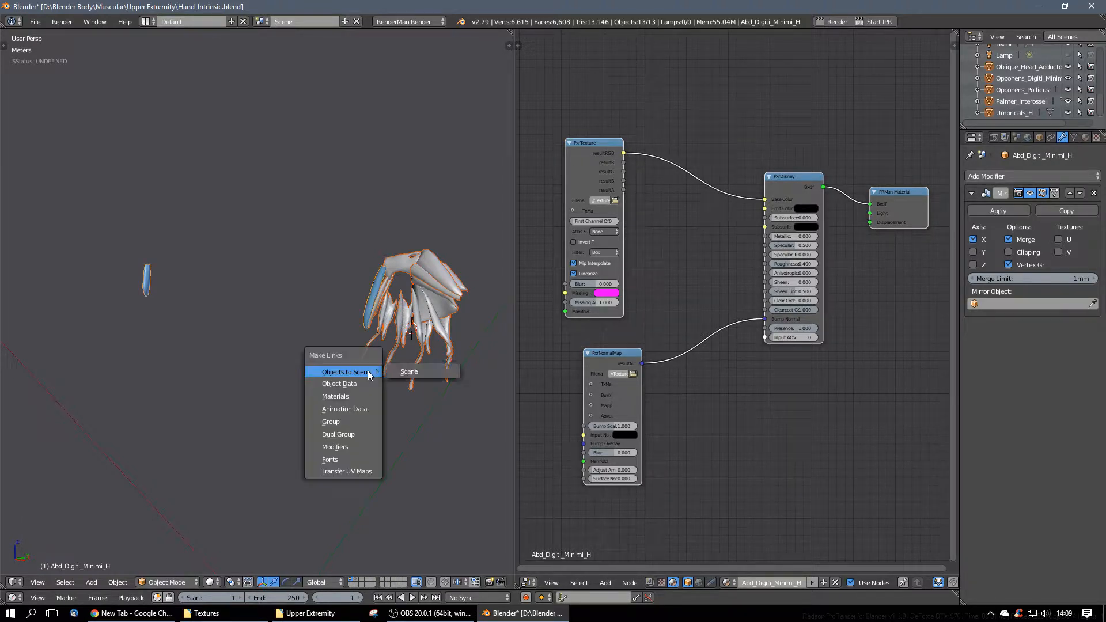
{"action": "left_click", "coordinate": [345, 448]}
{"action": "middle_click_drag", "start_coordinate": [171, 341], "coordinate": [258, 341]}
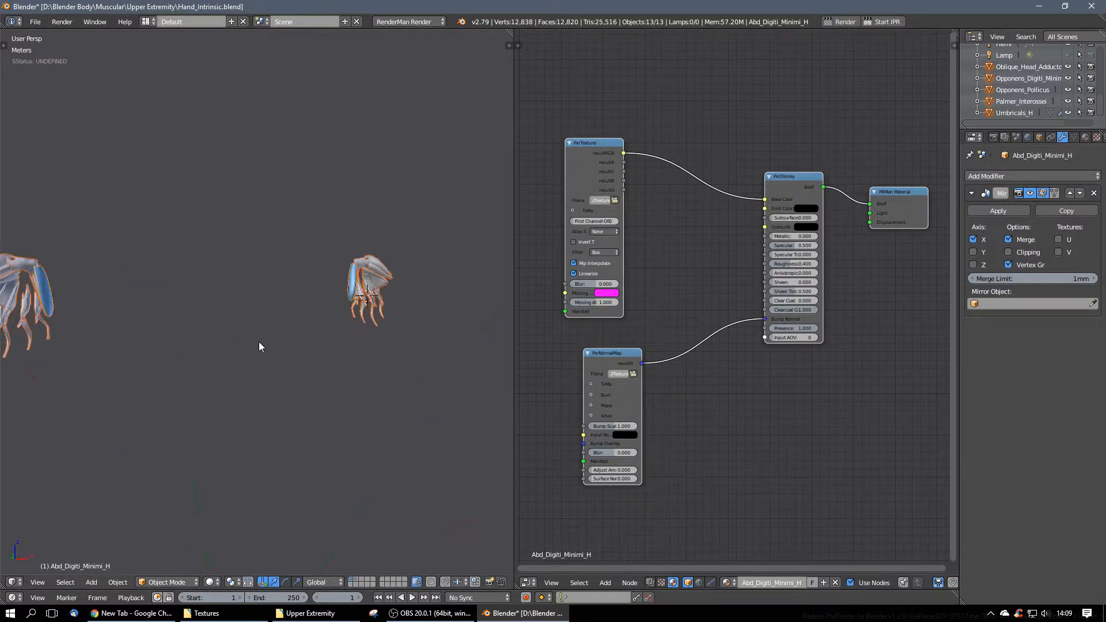
{"action": "scroll", "coordinate": [156, 333], "scroll_direction": "down", "scroll_amount": 2}
{"action": "middle_click_drag", "start_coordinate": [153, 333], "coordinate": [122, 329]}
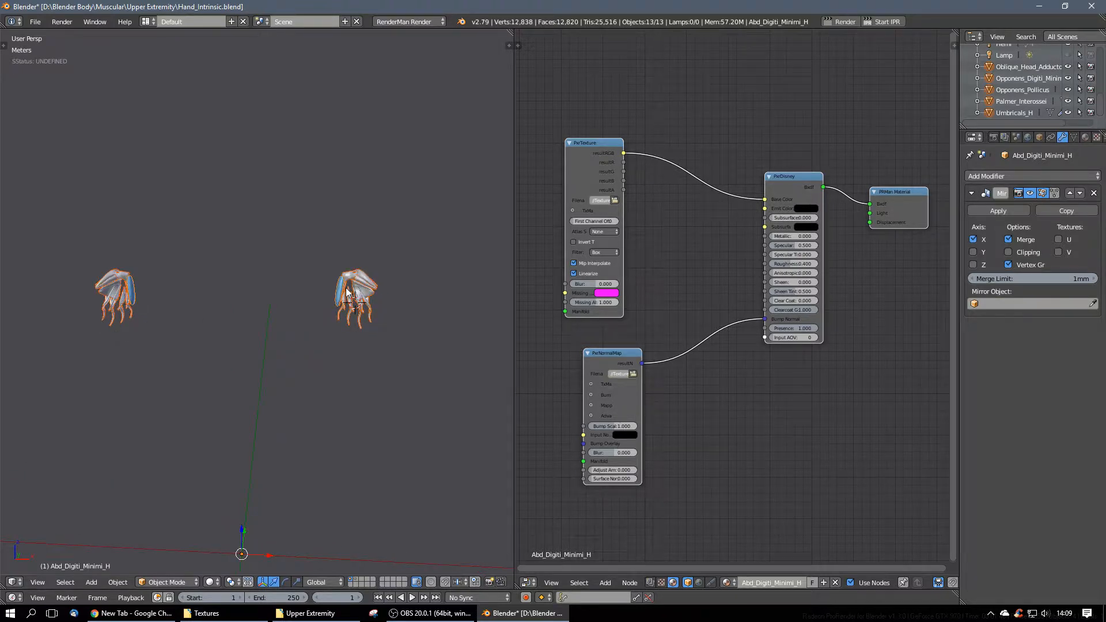
{"action": "scroll", "coordinate": [395, 293], "scroll_direction": "up", "scroll_amount": 3}
{"action": "scroll", "coordinate": [398, 298], "scroll_direction": "down", "scroll_amount": 1}
Step: Save over Hand_Intrinsic.blend and return to the camera view
{"action": "key", "text": "ctrl+s"}
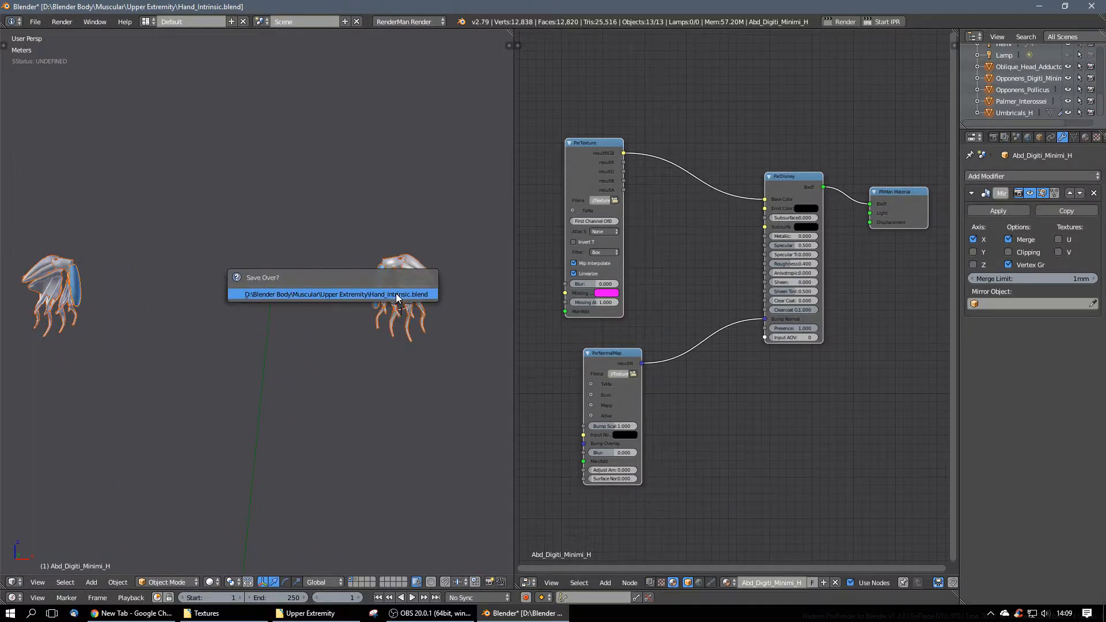
{"action": "left_click", "coordinate": [397, 293]}
{"action": "key", "text": "KP_0"}
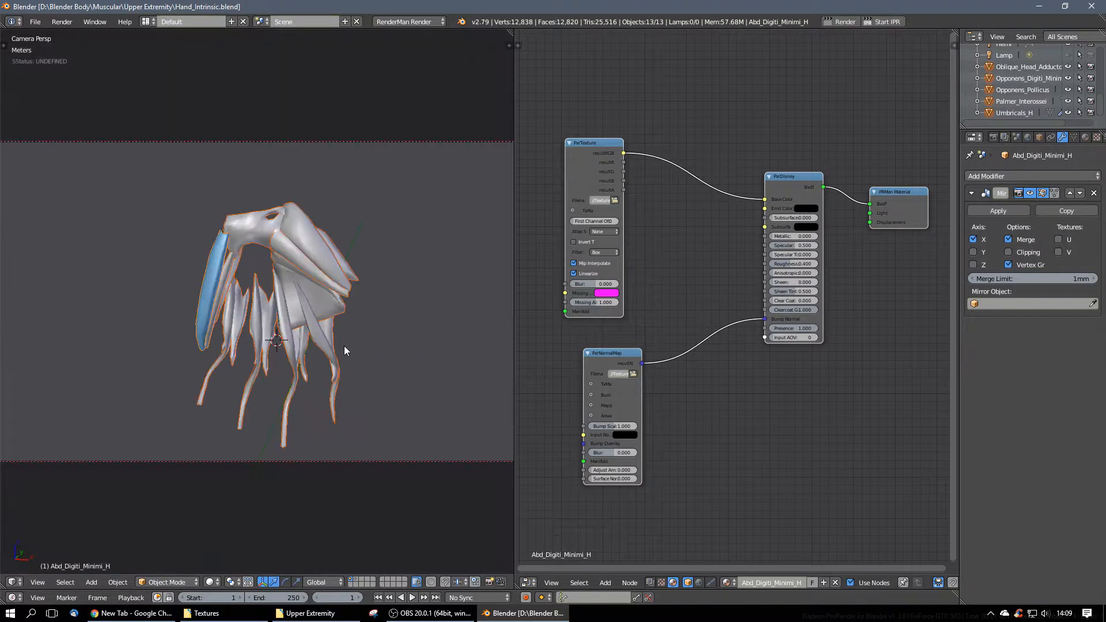
Step: Frame both mirrored hands in the camera view, run an interactive render of them, and close the render viewer
{"action": "scroll", "coordinate": [343, 394], "scroll_direction": "down", "scroll_amount": 5}
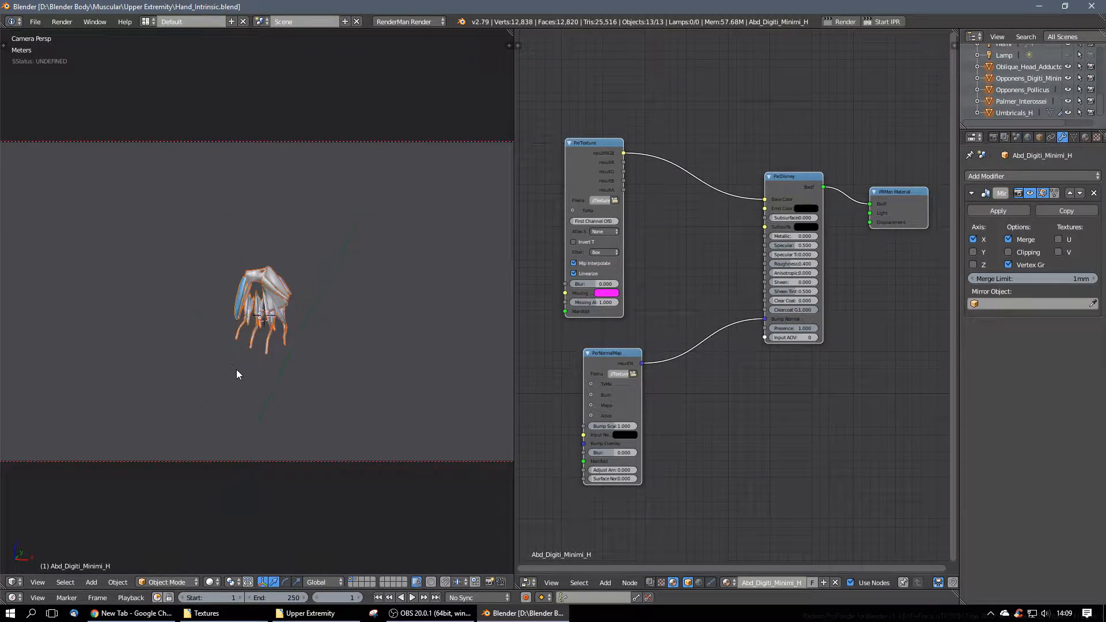
{"action": "middle_click_drag", "start_coordinate": [230, 366], "coordinate": [385, 342], "text": "shift"}
{"action": "left_click", "coordinate": [882, 21]}
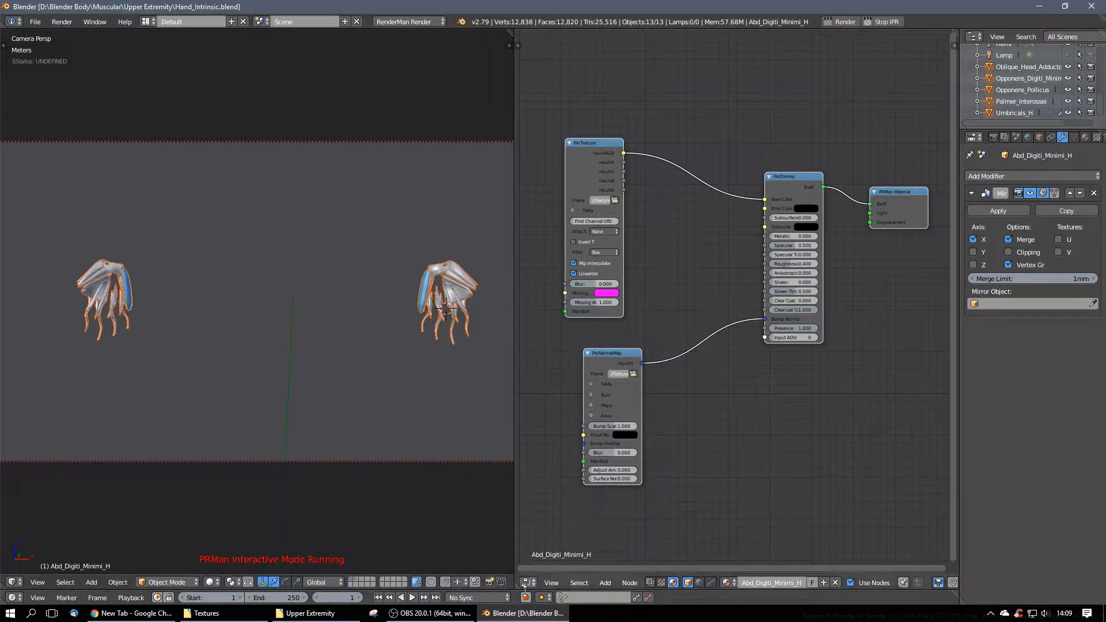
{"action": "mouse_move", "coordinate": [300, 620]}
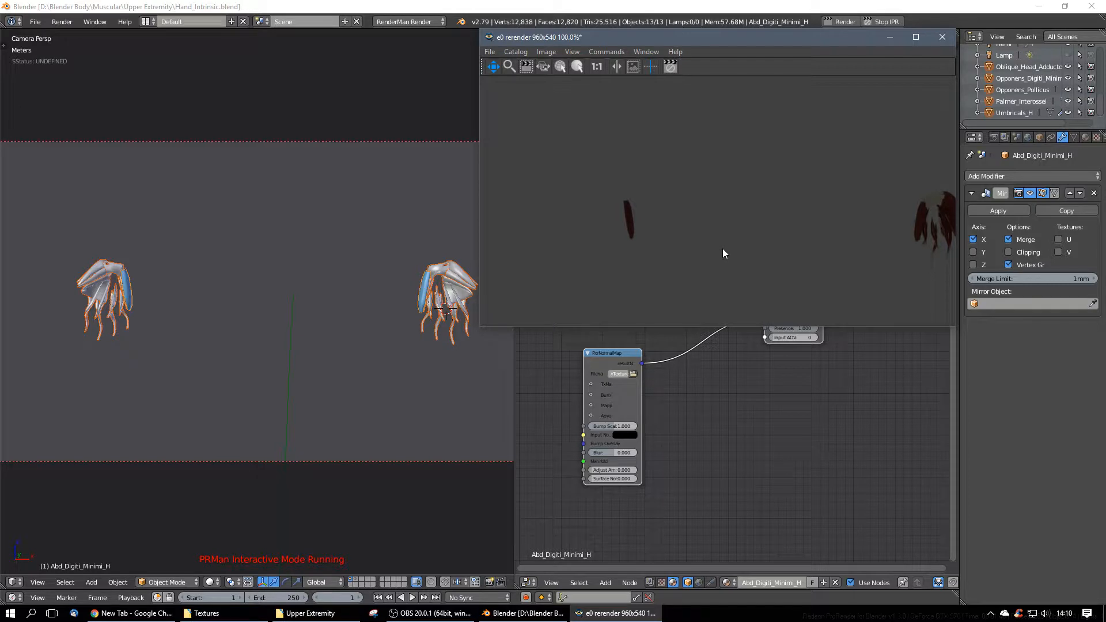
{"action": "left_click", "coordinate": [954, 38]}
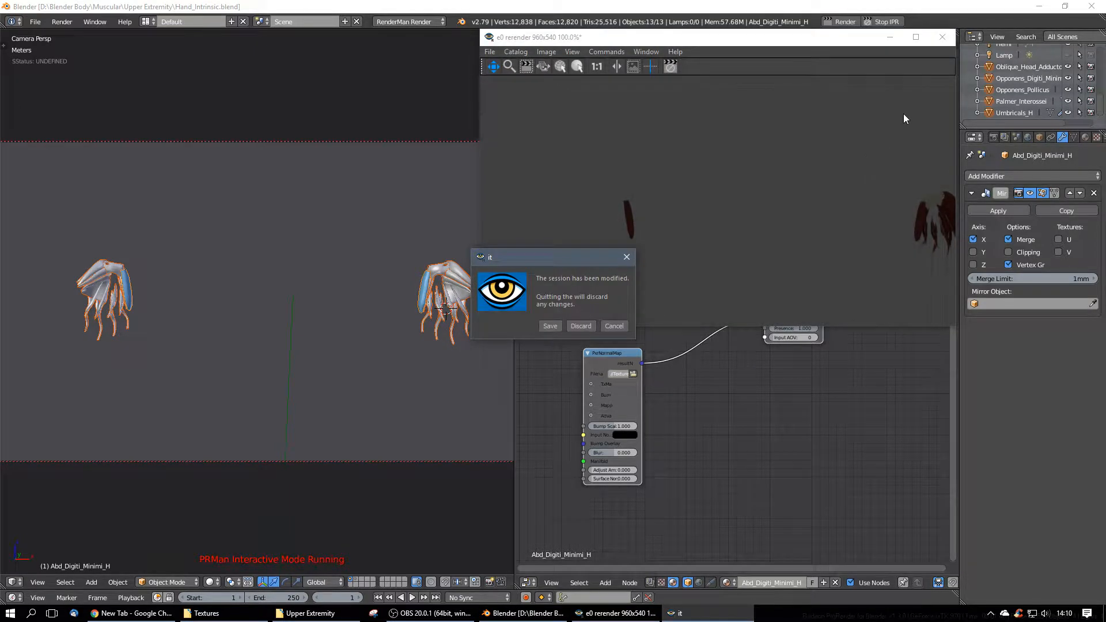
{"action": "left_click", "coordinate": [613, 322]}
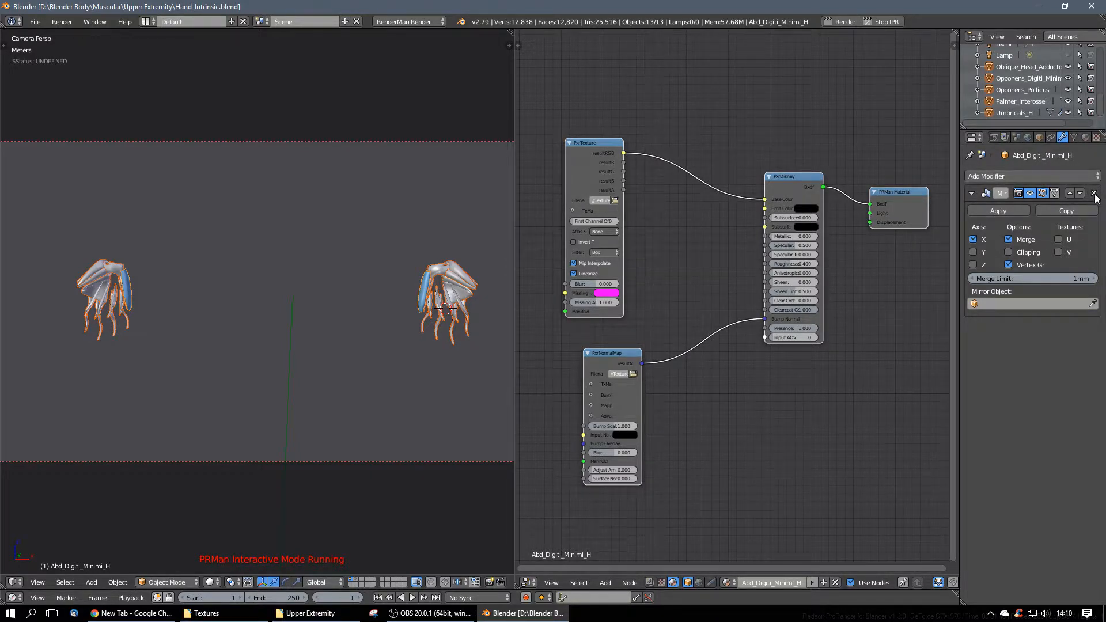
{"action": "key", "text": "a"}
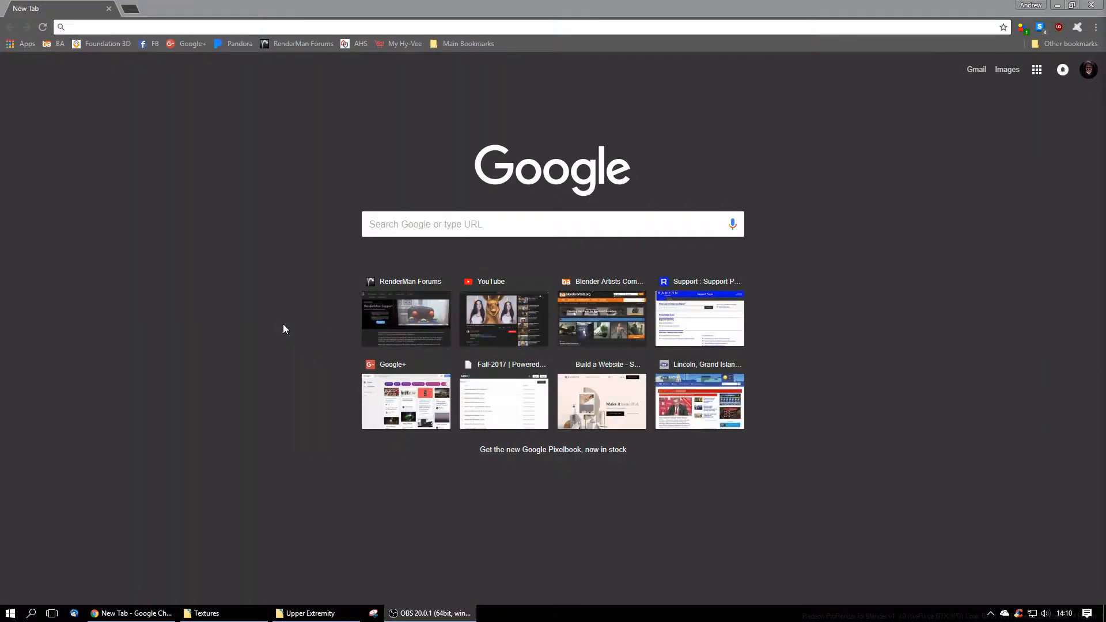
Step: Relaunch Blender and reopen the recent file Hand_Intrinsic.blend
{"action": "left_click", "coordinate": [10, 614]}
{"action": "left_click", "coordinate": [328, 442]}
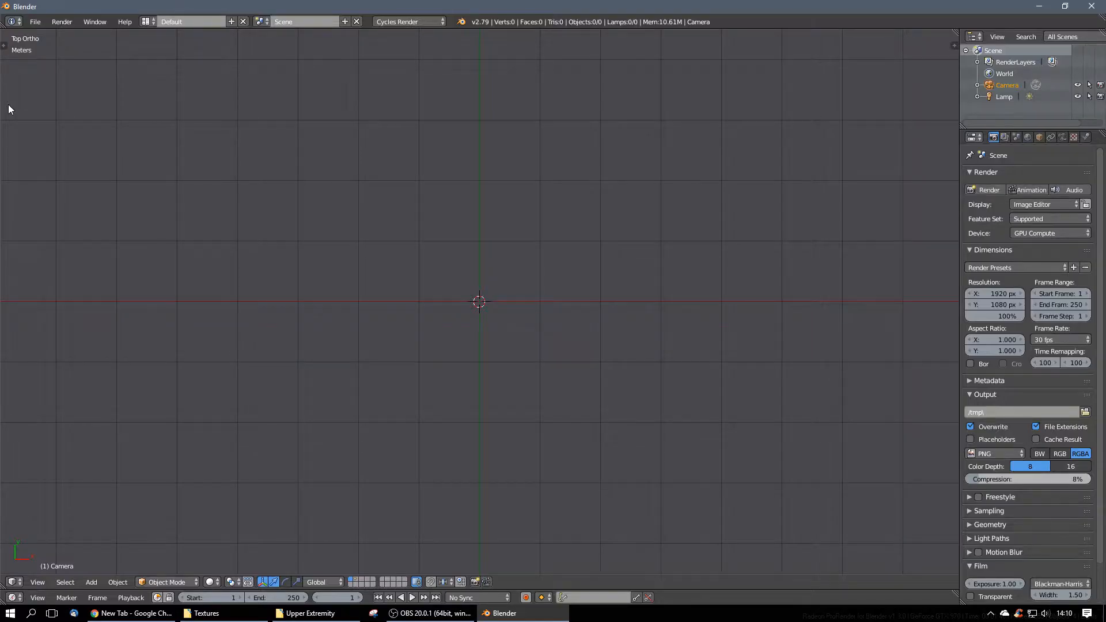
{"action": "left_click", "coordinate": [35, 21]}
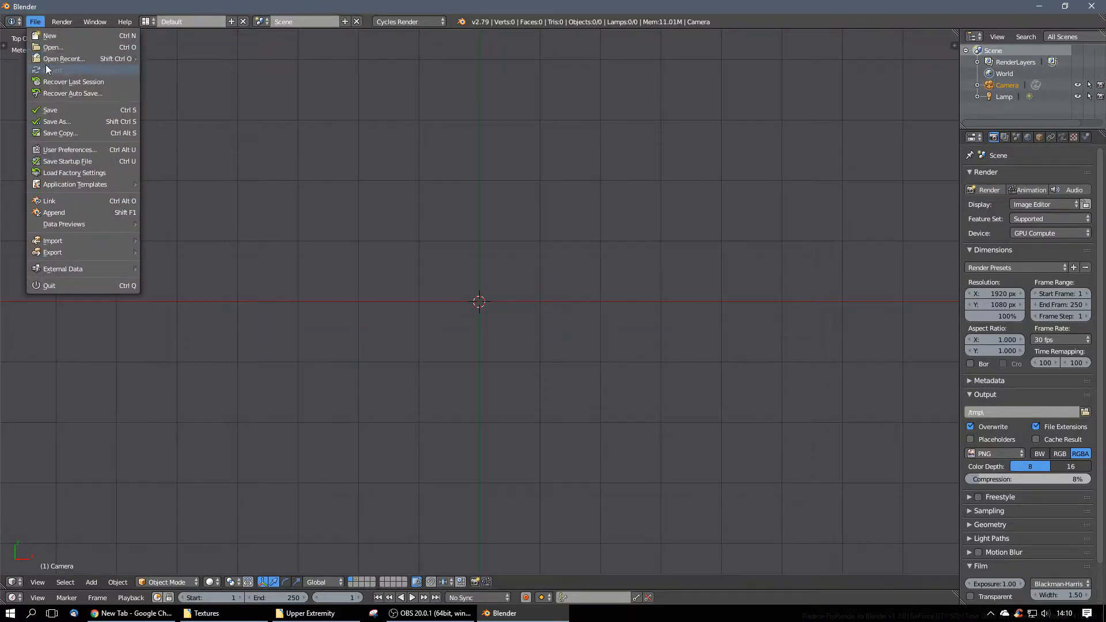
{"action": "mouse_move", "coordinate": [57, 60]}
{"action": "left_click", "coordinate": [203, 56]}
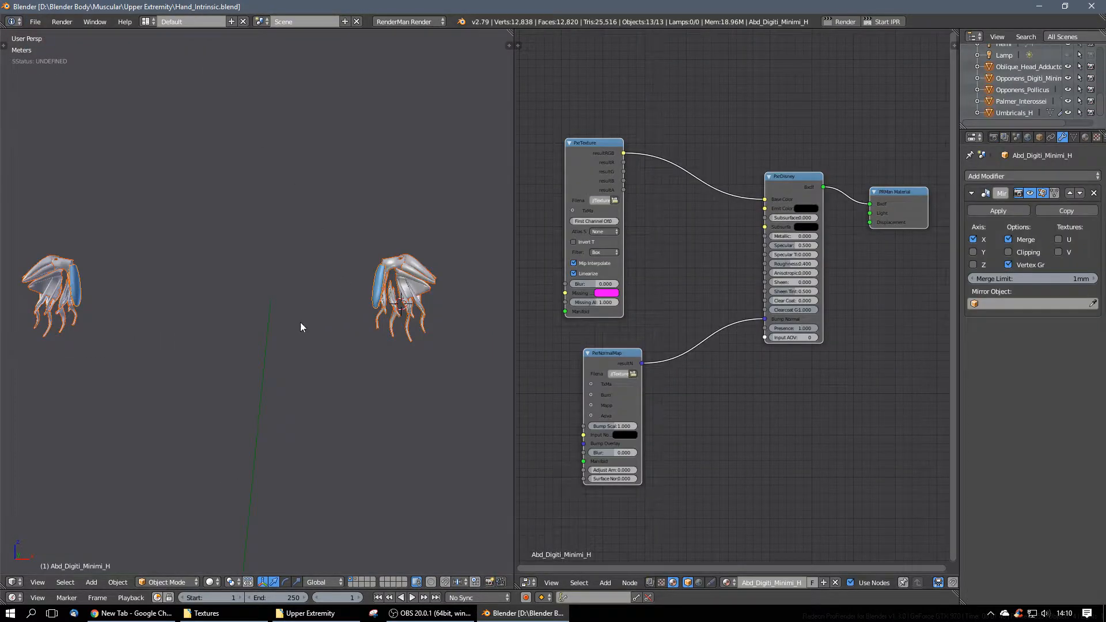
Step: Start an interactive render of Hand_Intrinsic.blend through the camera with both mirrored hands in frame
{"action": "left_click", "coordinate": [897, 23]}
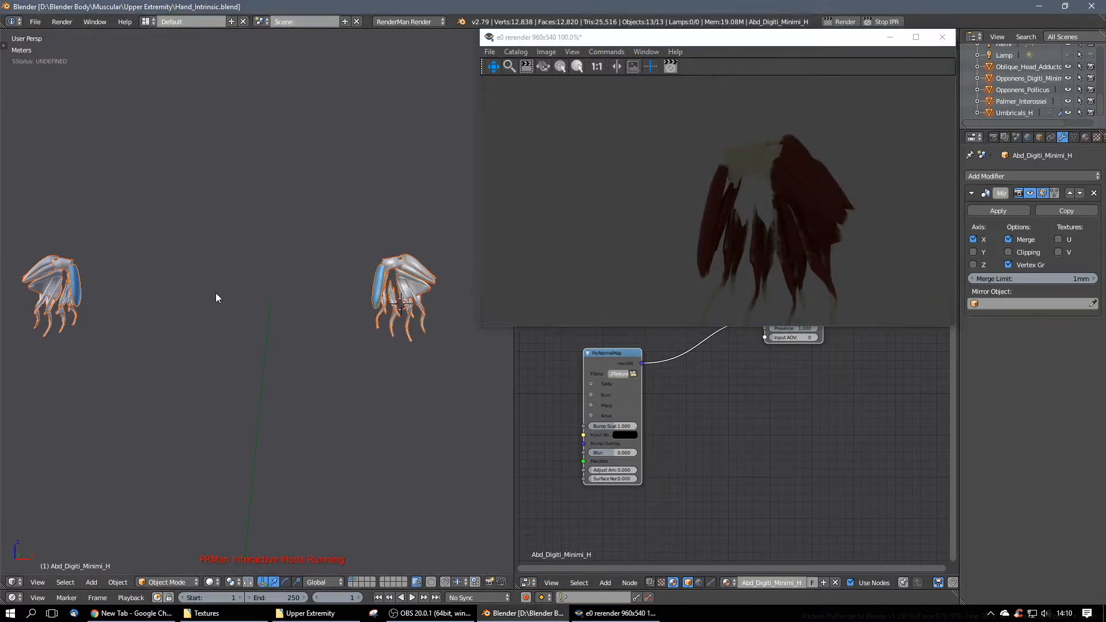
{"action": "key", "text": "KP_0"}
{"action": "scroll", "coordinate": [213, 336], "scroll_direction": "down", "scroll_amount": 4}
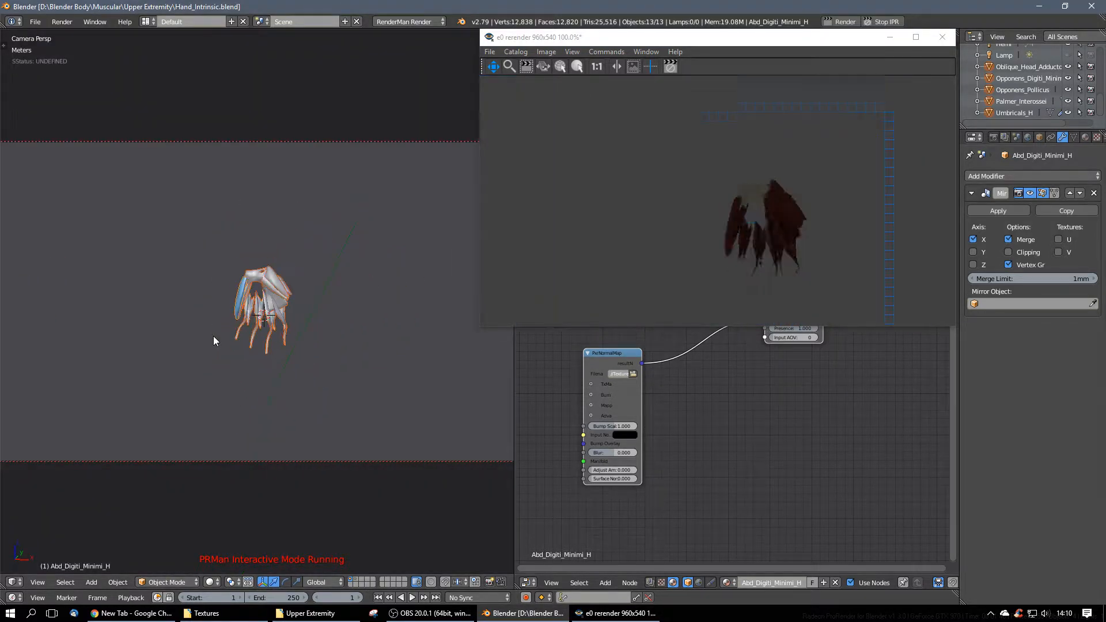
{"action": "middle_click_drag", "start_coordinate": [213, 336], "coordinate": [284, 355], "text": "shift"}
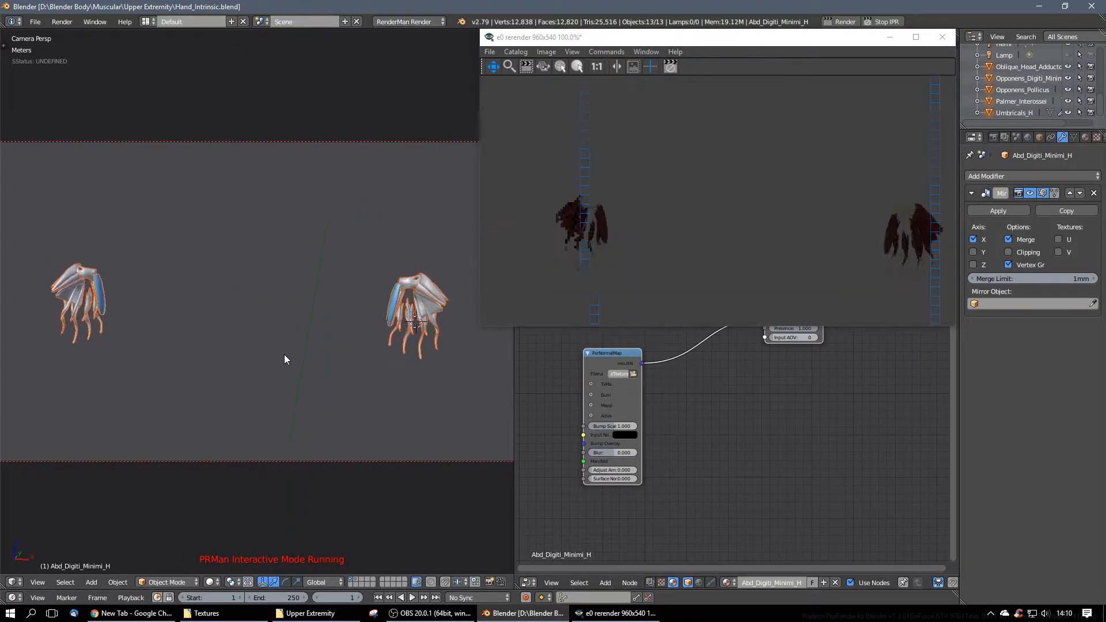
Step: Show the second layer with the lights as well, restart the interactive render, and close its viewer discarding the session
{"action": "left_click", "coordinate": [356, 580], "text": "shift"}
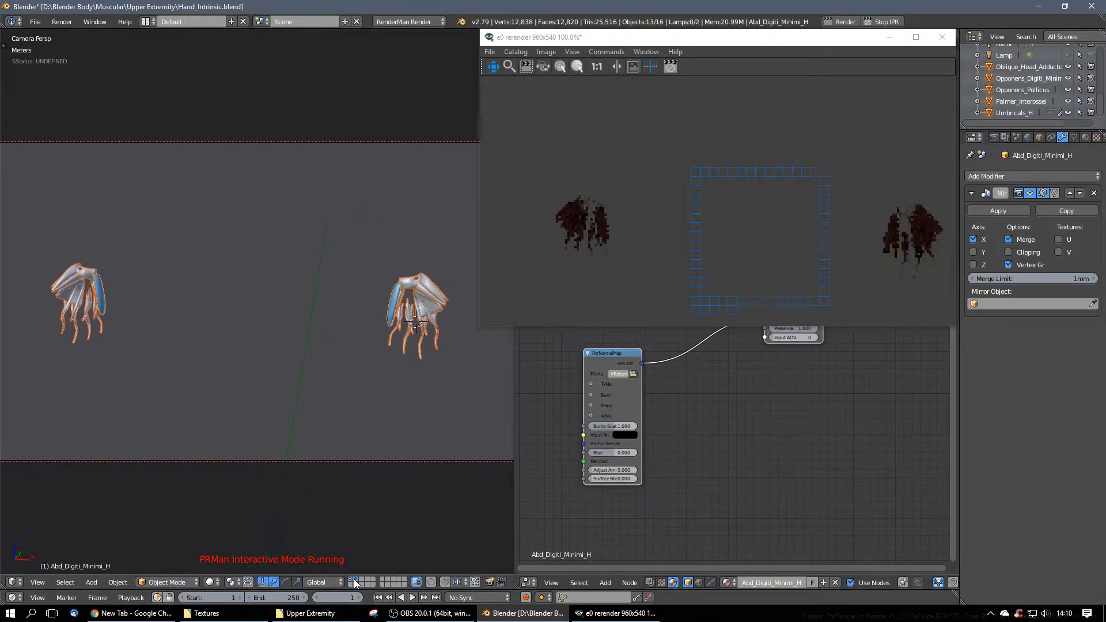
{"action": "left_click", "coordinate": [896, 21]}
{"action": "left_click", "coordinate": [897, 21]}
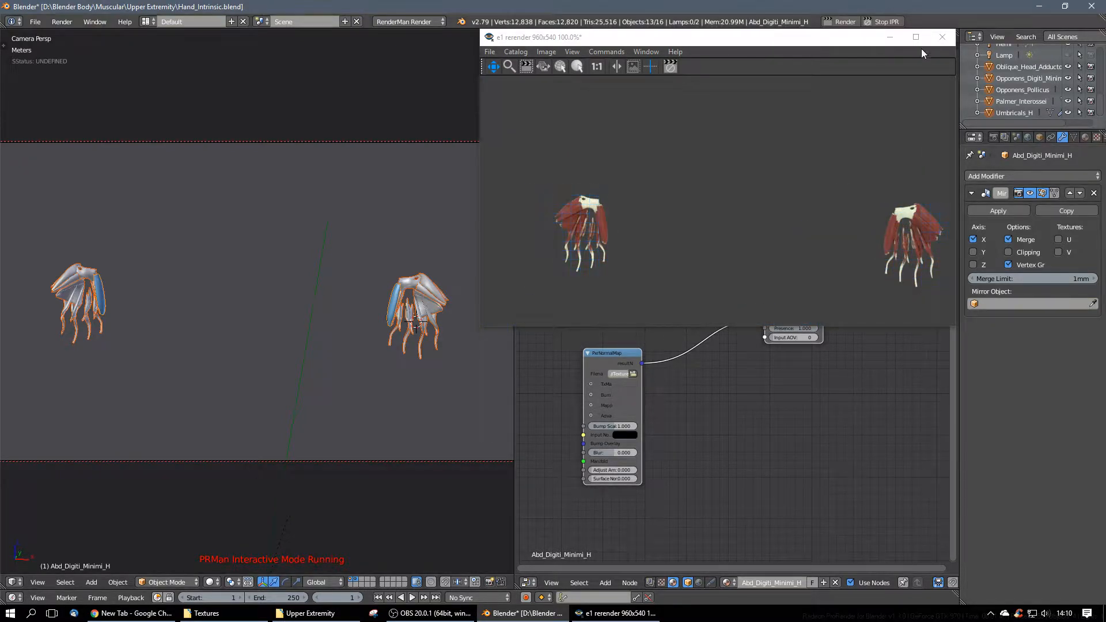
{"action": "left_click", "coordinate": [942, 38]}
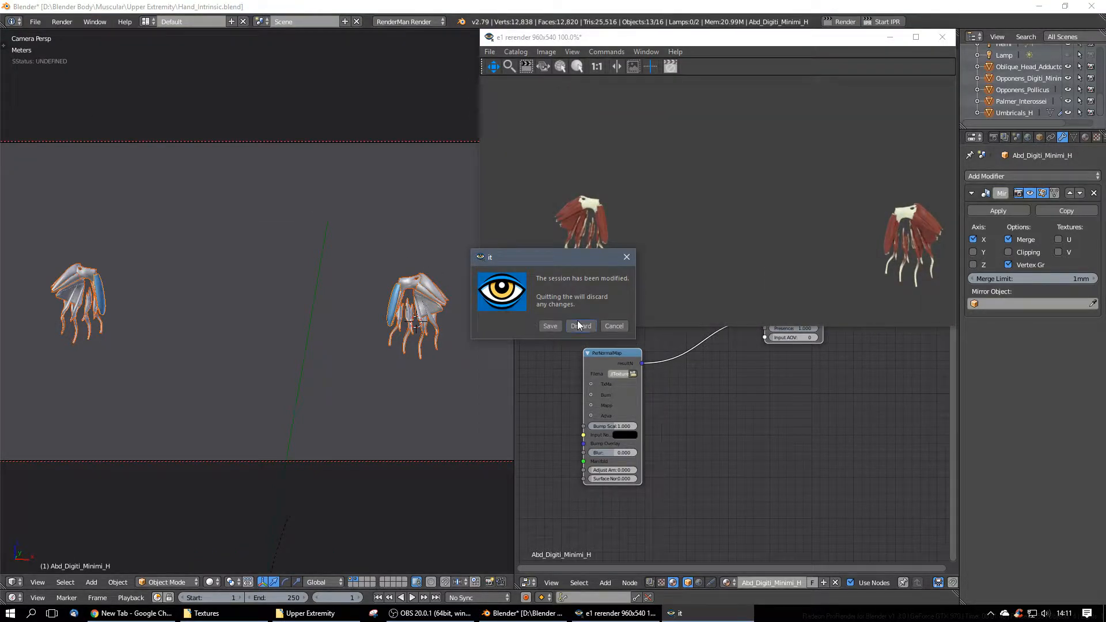
{"action": "left_click", "coordinate": [579, 326]}
Step: Open Forearm_Muscles_RM.blend from the Upper Extremity folder
{"action": "left_click", "coordinate": [37, 23]}
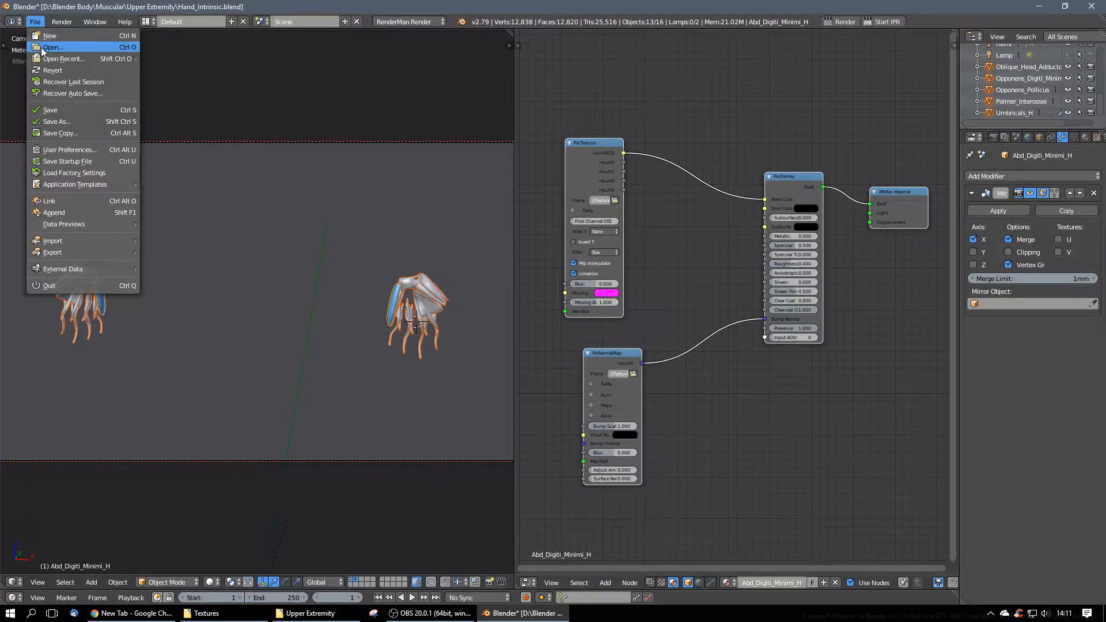
{"action": "left_click", "coordinate": [41, 47]}
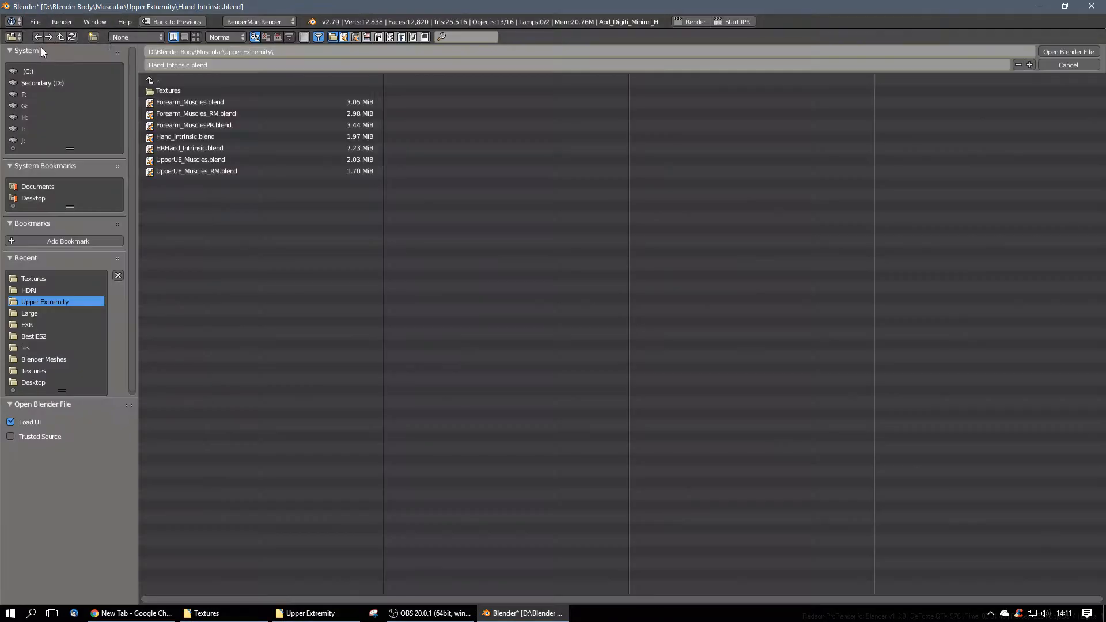
{"action": "left_click", "coordinate": [204, 114]}
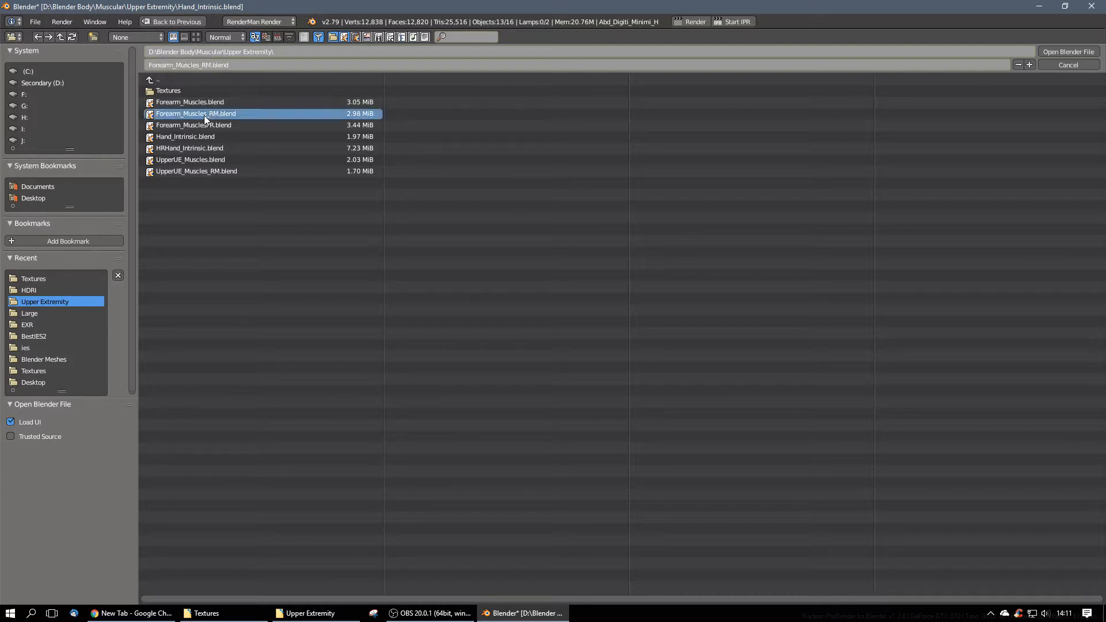
{"action": "left_click", "coordinate": [1055, 52]}
{"action": "scroll", "coordinate": [348, 207], "scroll_direction": "down", "scroll_amount": 7}
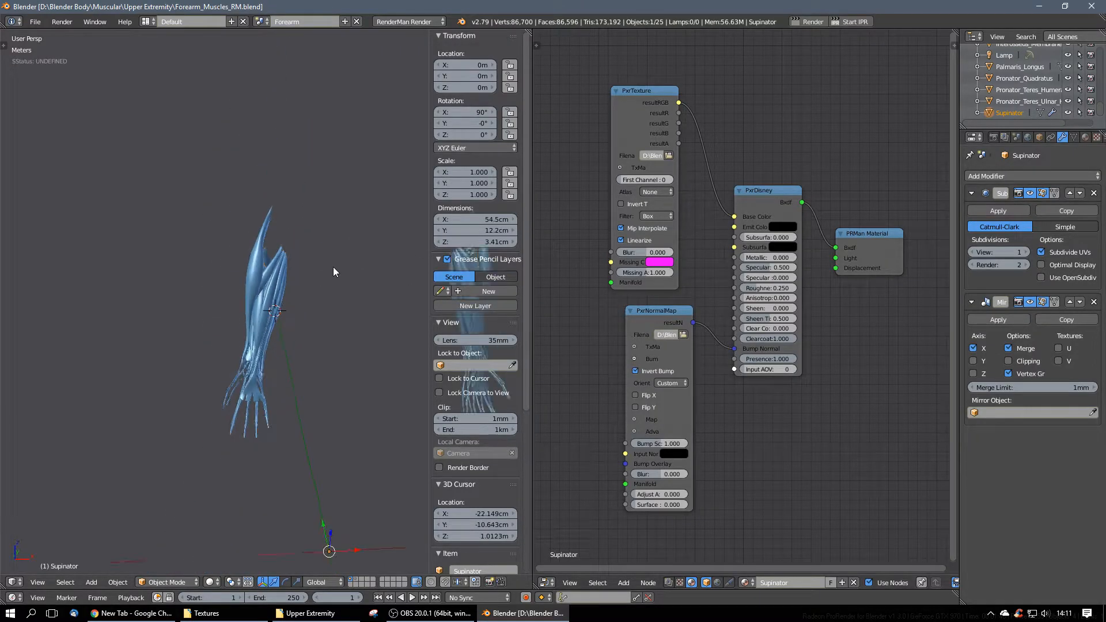
{"action": "scroll", "coordinate": [311, 287], "scroll_direction": "up", "scroll_amount": 4}
{"action": "middle_click_drag", "start_coordinate": [351, 285], "coordinate": [10, 64], "text": "shift"}
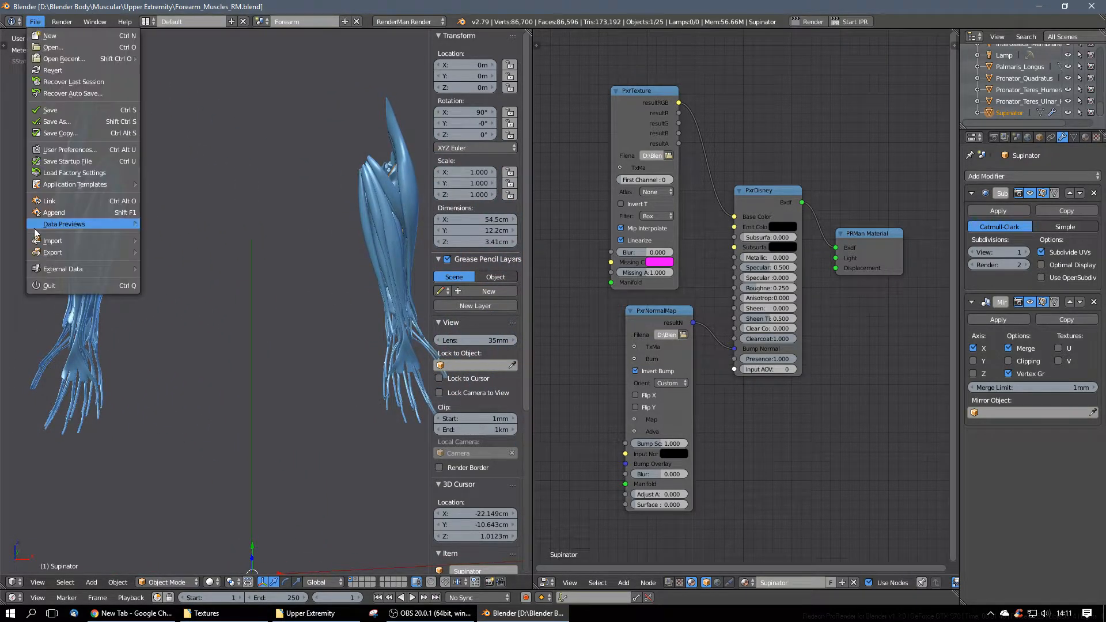
Step: Append all objects from Hand_Intrinsic.blend except Camera, Hemi and Lamp into the forearm scene
{"action": "left_click", "coordinate": [56, 213]}
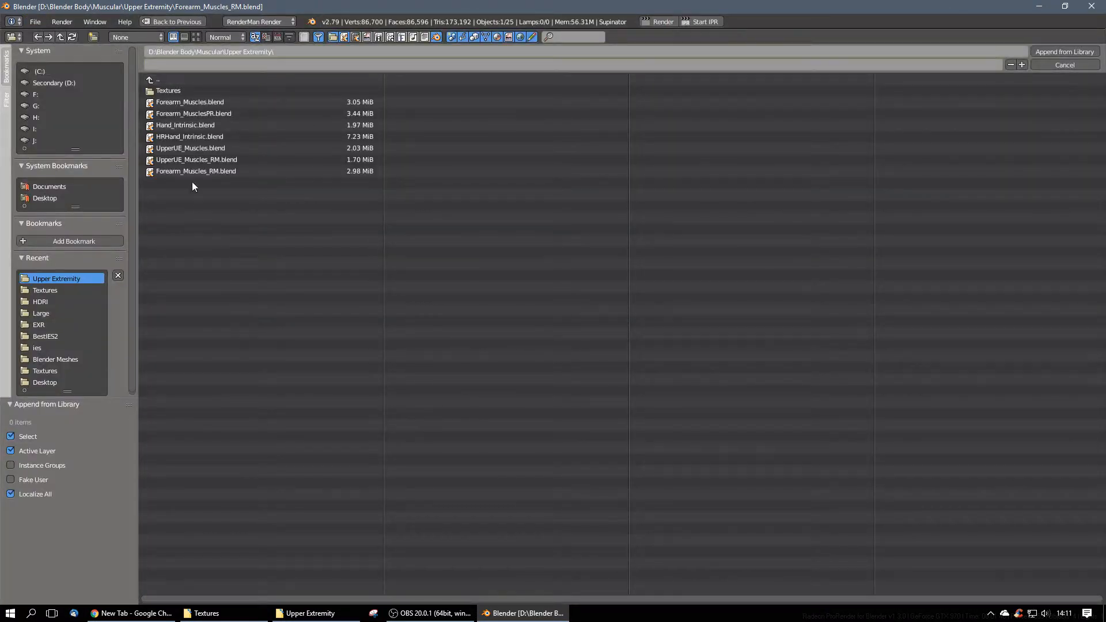
{"action": "double_click", "coordinate": [199, 124]}
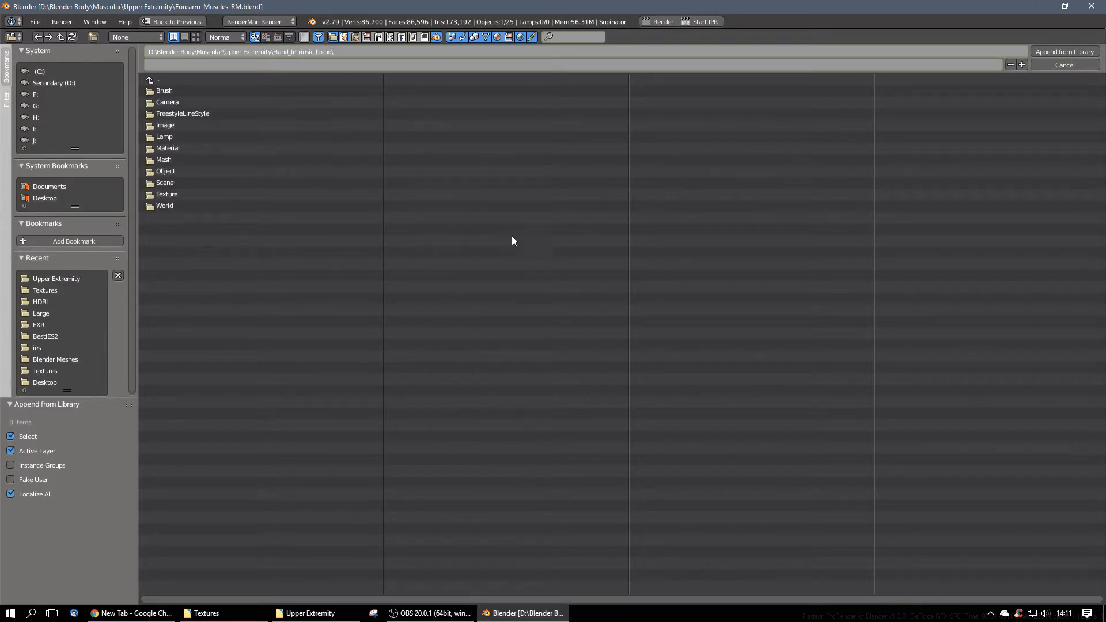
{"action": "double_click", "coordinate": [190, 171]}
{"action": "key", "text": "a"}
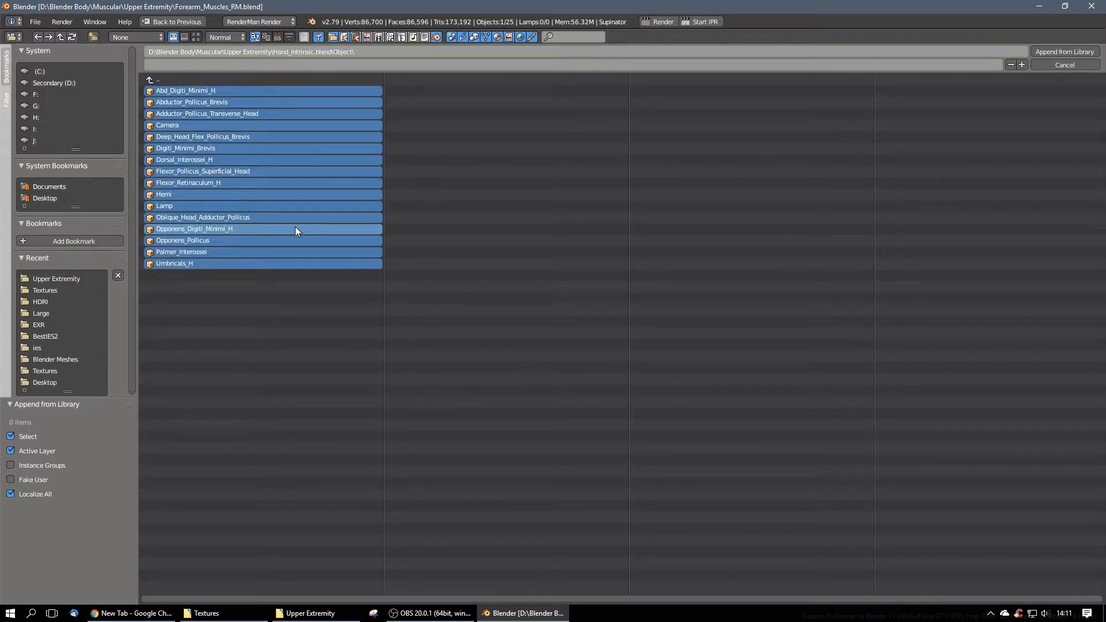
{"action": "left_click", "coordinate": [179, 126], "text": "ctrl"}
{"action": "left_click", "coordinate": [168, 194], "text": "ctrl"}
{"action": "left_click", "coordinate": [171, 205], "text": "ctrl"}
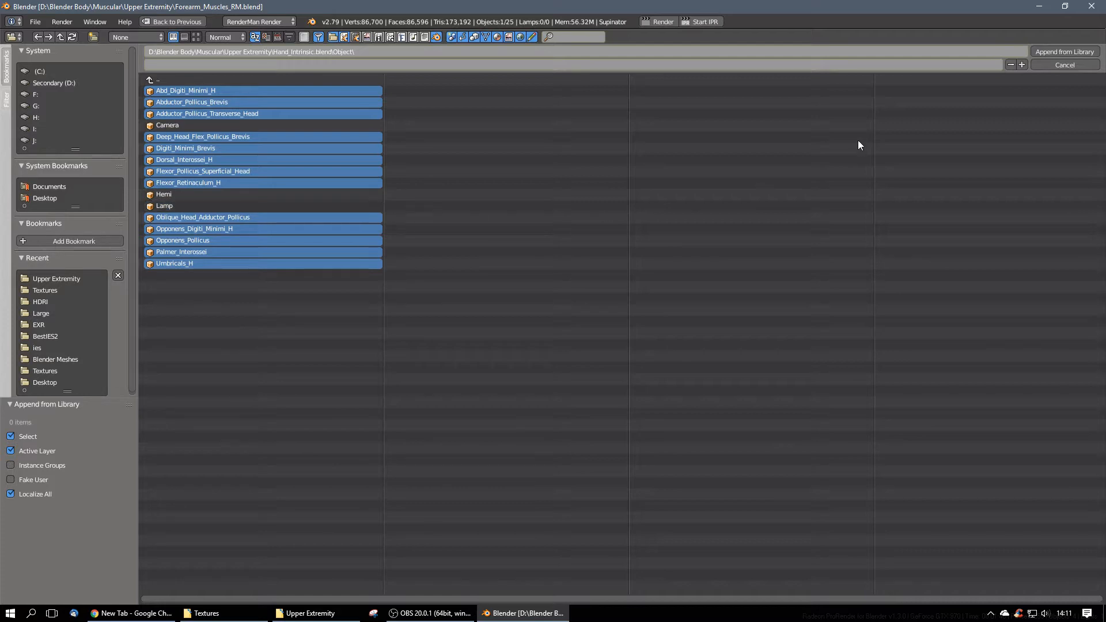
{"action": "left_click", "coordinate": [1050, 53]}
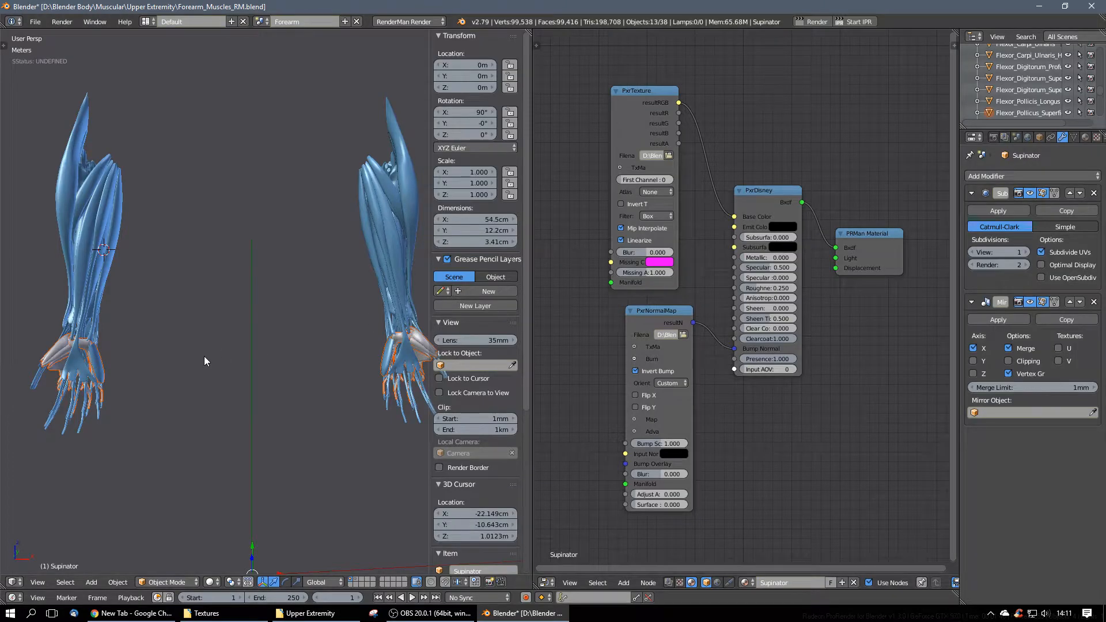
Step: Render the combined forearm and hand muscles interactively from the camera view, showing the light layer together with the muscle layer
{"action": "middle_click_drag", "start_coordinate": [152, 363], "coordinate": [174, 351]}
{"action": "middle_click_drag", "start_coordinate": [107, 366], "coordinate": [134, 334], "text": "shift"}
{"action": "scroll", "coordinate": [131, 339], "scroll_direction": "up", "scroll_amount": 2}
{"action": "scroll", "coordinate": [134, 337], "scroll_direction": "down", "scroll_amount": 3}
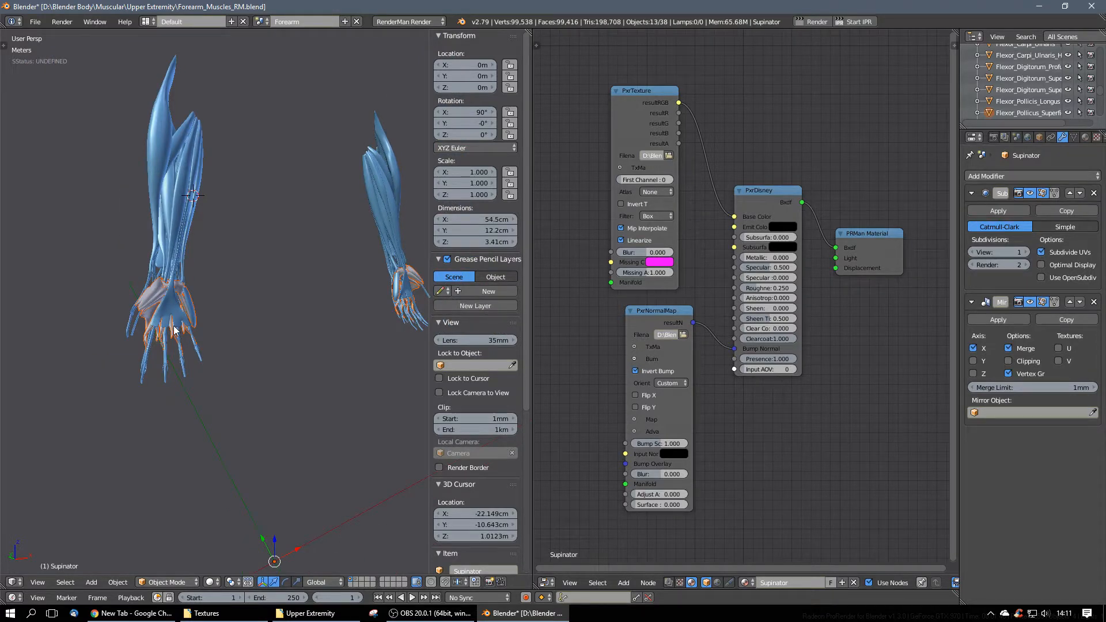
{"action": "key", "text": "KP_0"}
{"action": "scroll", "coordinate": [241, 362], "scroll_direction": "down", "scroll_amount": 5}
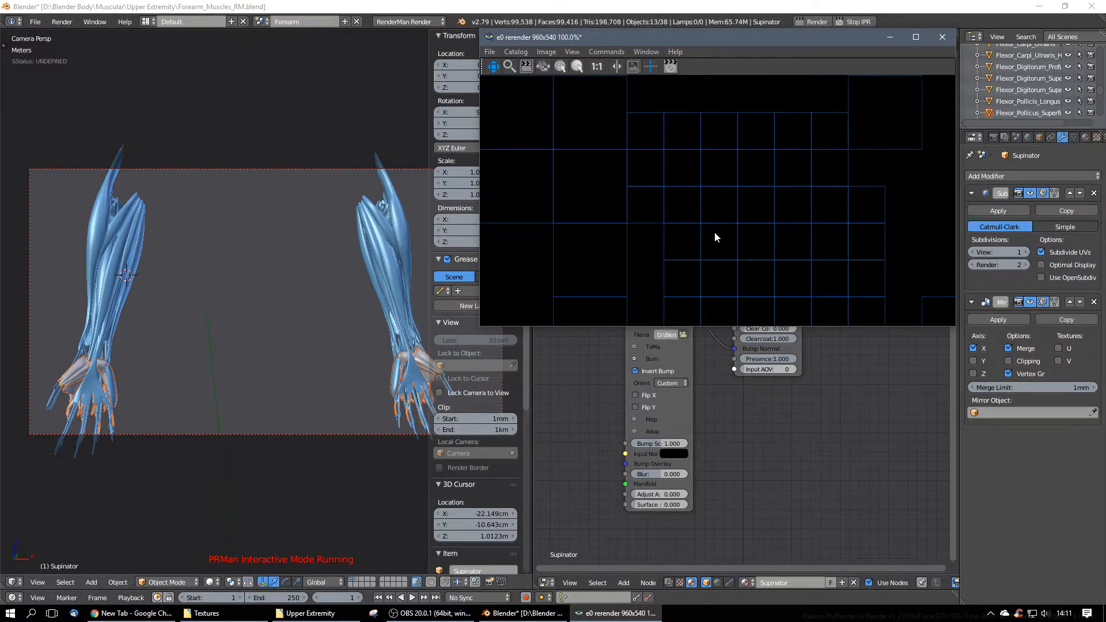
{"action": "scroll", "coordinate": [714, 233], "scroll_direction": "down", "scroll_amount": 2}
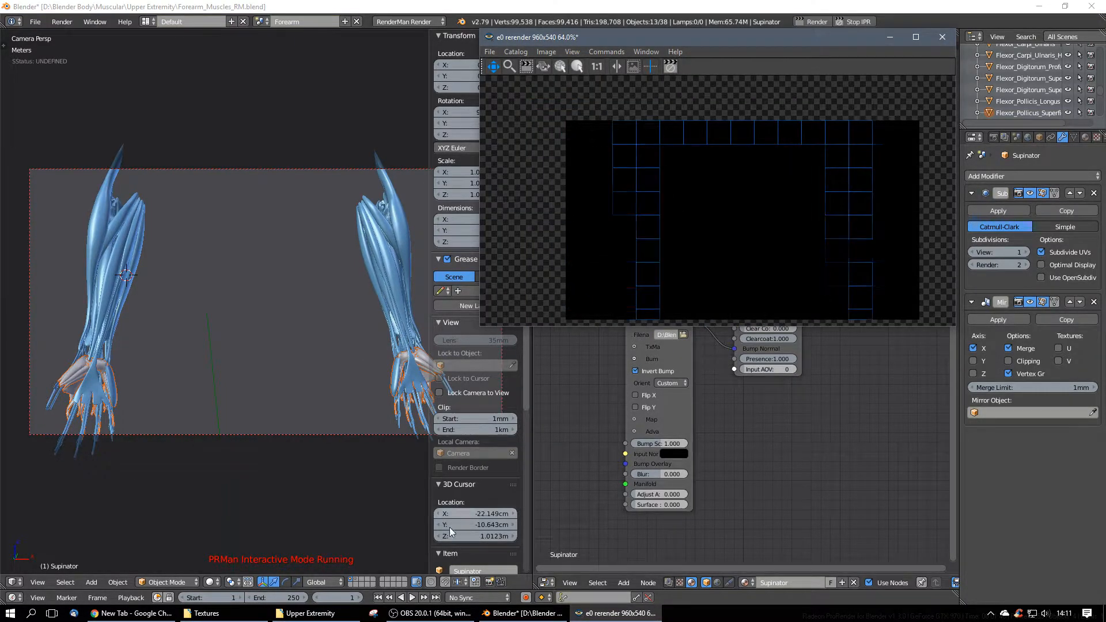
{"action": "left_click", "coordinate": [354, 581]}
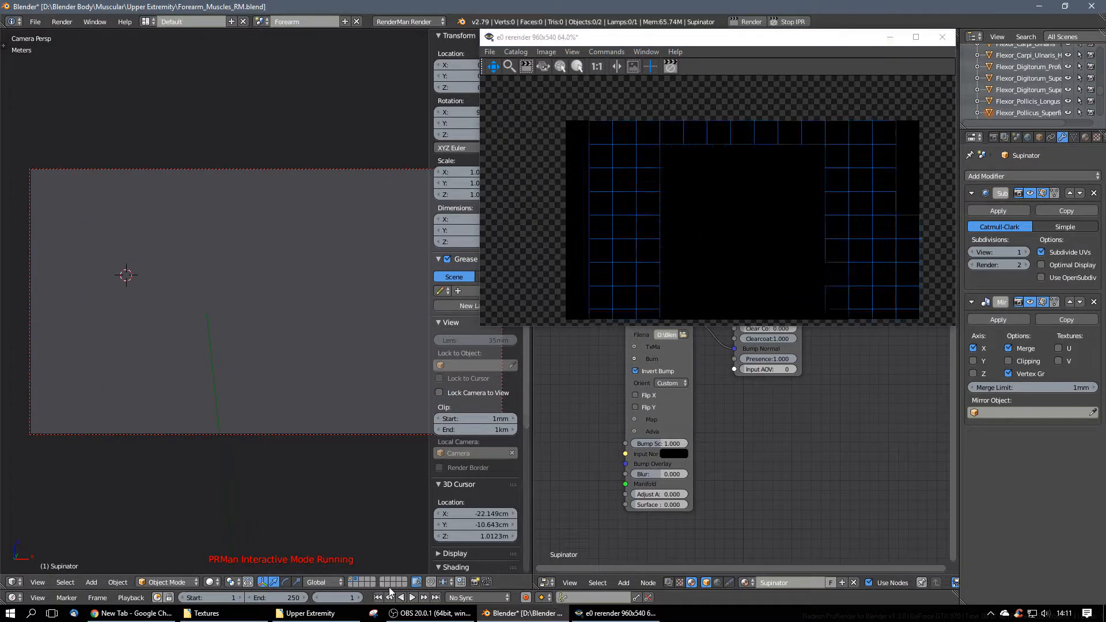
{"action": "left_click", "coordinate": [354, 581]}
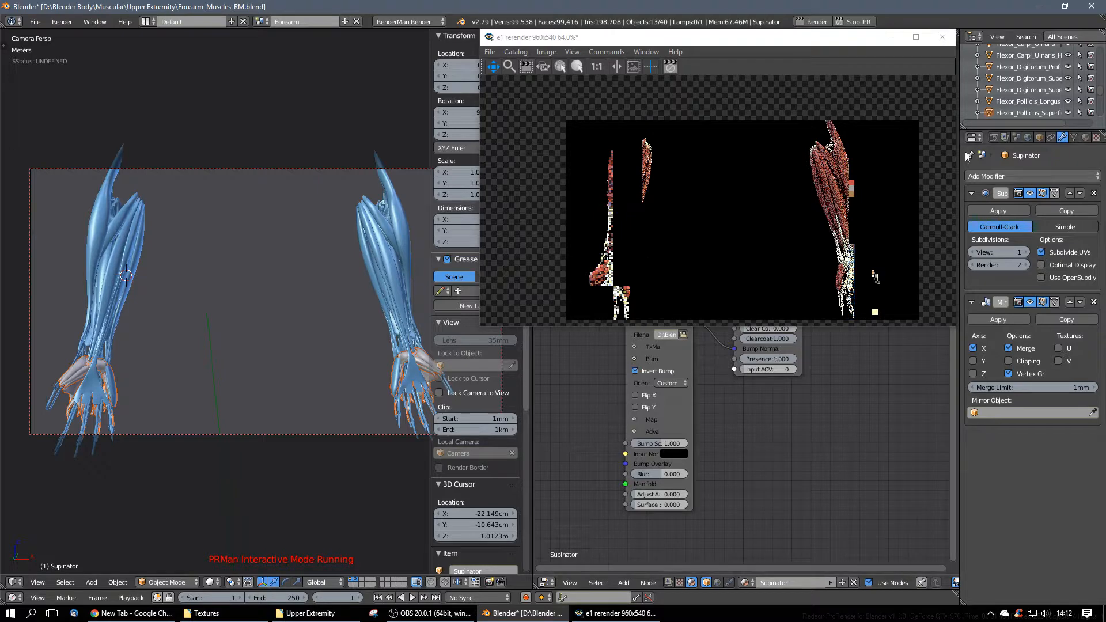
Step: Display the render settings, examine the forearm and hand muscles and tendons up close in the interactive render, and stop it
{"action": "left_click", "coordinate": [993, 138]}
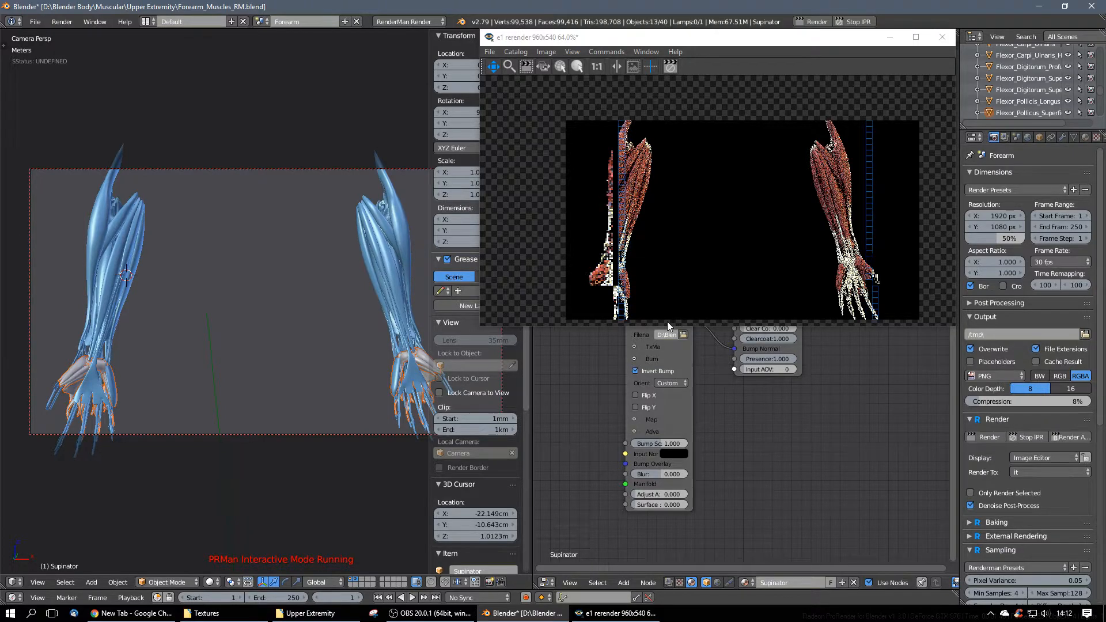
{"action": "scroll", "coordinate": [697, 226], "scroll_direction": "up", "scroll_amount": 2}
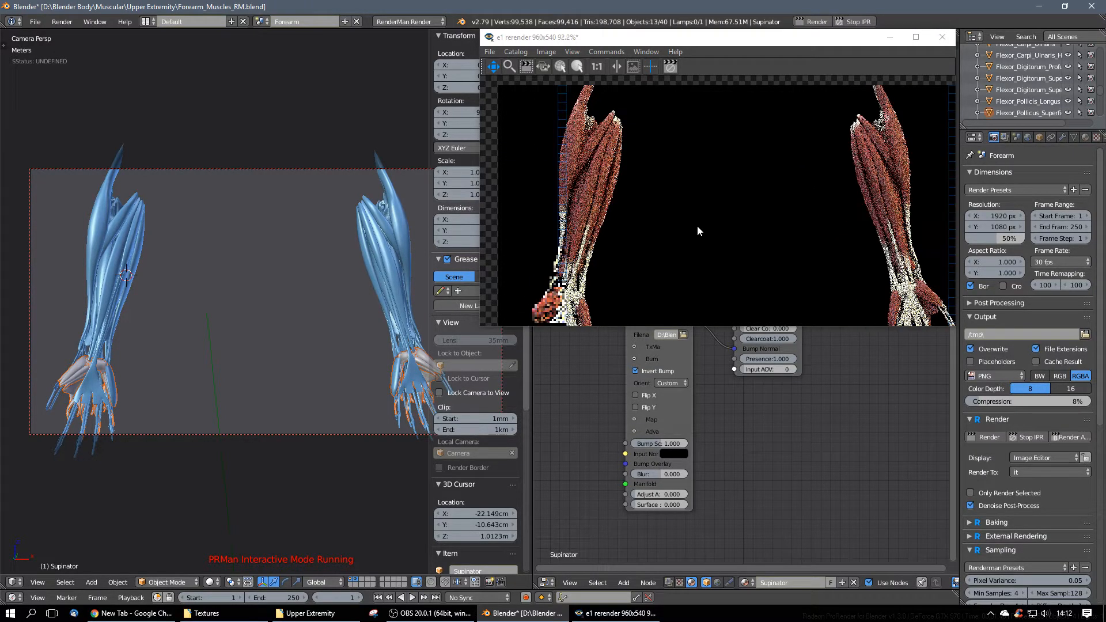
{"action": "scroll", "coordinate": [697, 225], "scroll_direction": "up", "scroll_amount": 1}
{"action": "left_click_drag", "start_coordinate": [666, 254], "coordinate": [700, 182]}
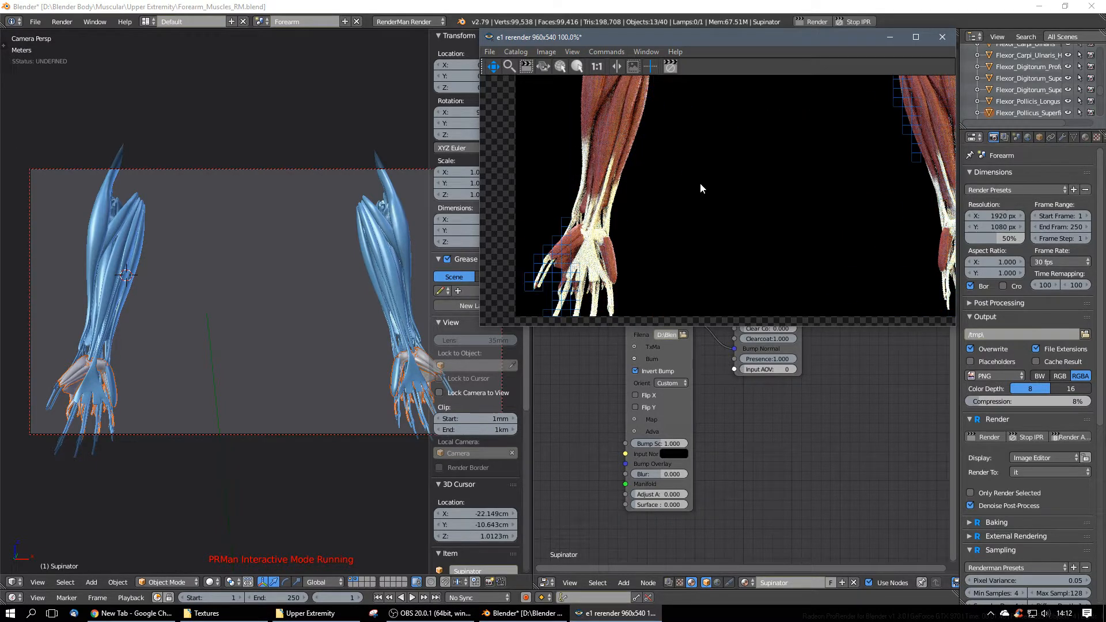
{"action": "scroll", "coordinate": [700, 182], "scroll_direction": "down", "scroll_amount": 1}
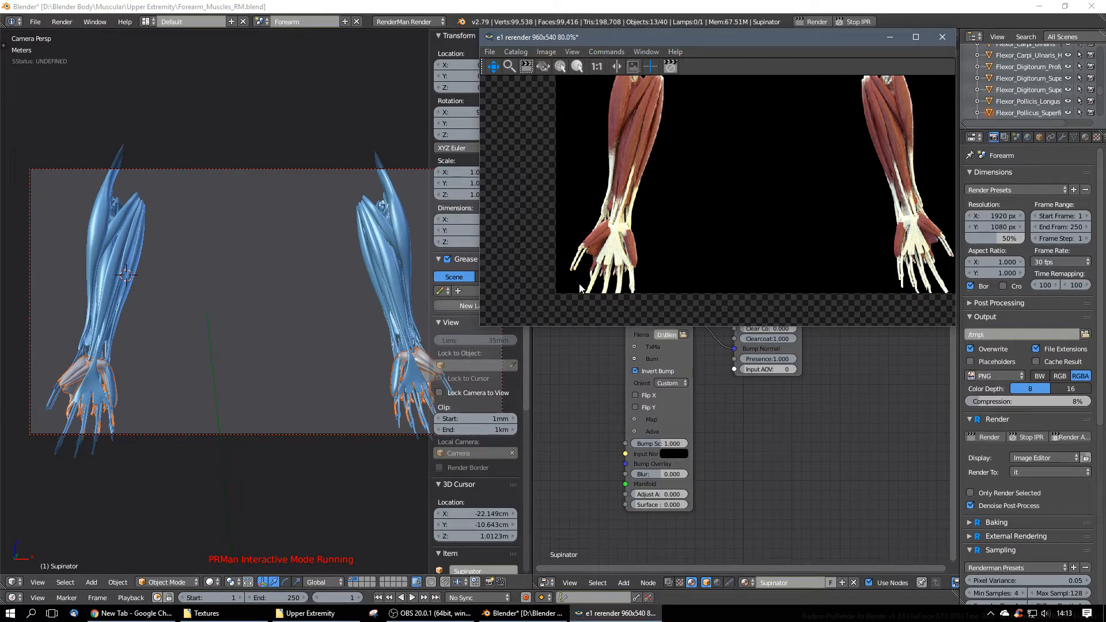
{"action": "scroll", "coordinate": [641, 264], "scroll_direction": "up", "scroll_amount": 3}
{"action": "scroll", "coordinate": [641, 264], "scroll_direction": "down", "scroll_amount": 2}
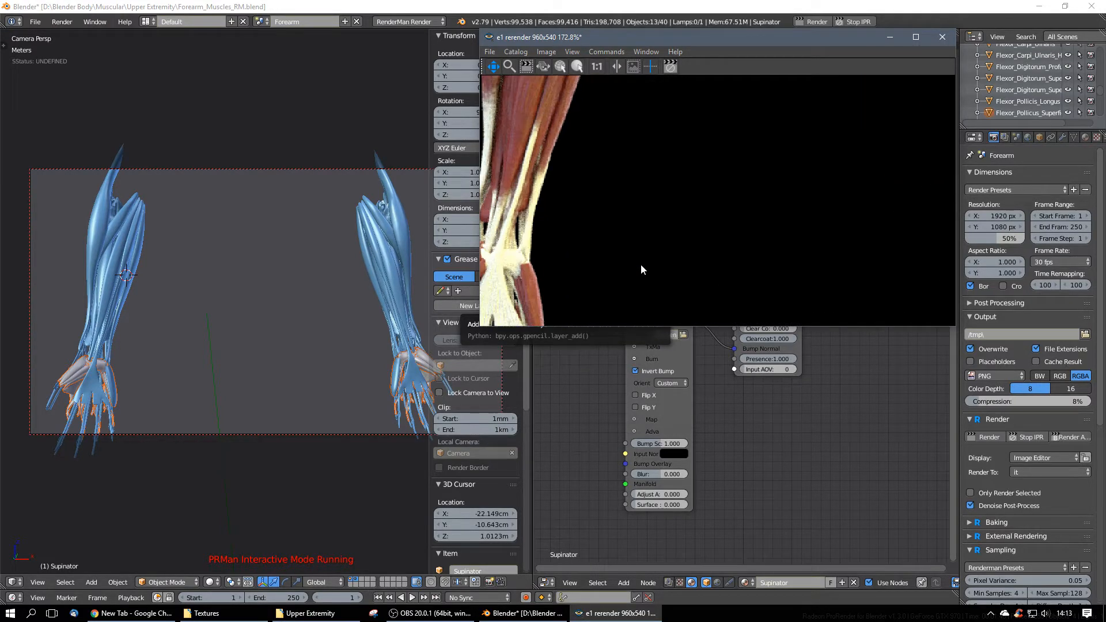
{"action": "left_click_drag", "start_coordinate": [641, 264], "coordinate": [616, 255]}
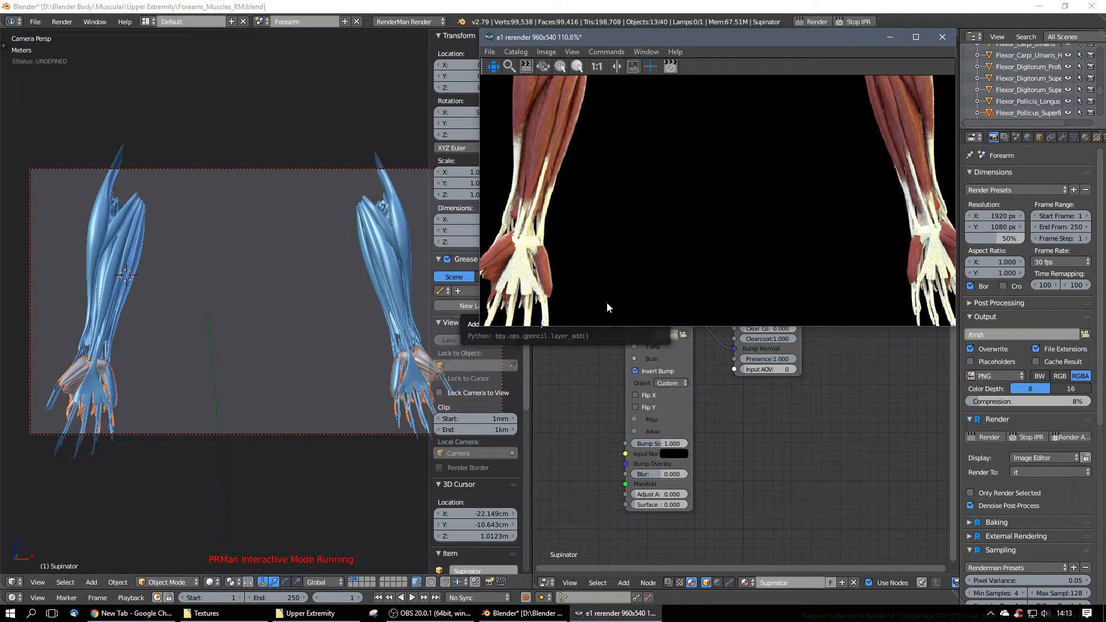
{"action": "left_click_drag", "start_coordinate": [607, 302], "coordinate": [645, 250]}
{"action": "scroll", "coordinate": [646, 258], "scroll_direction": "down", "scroll_amount": 2}
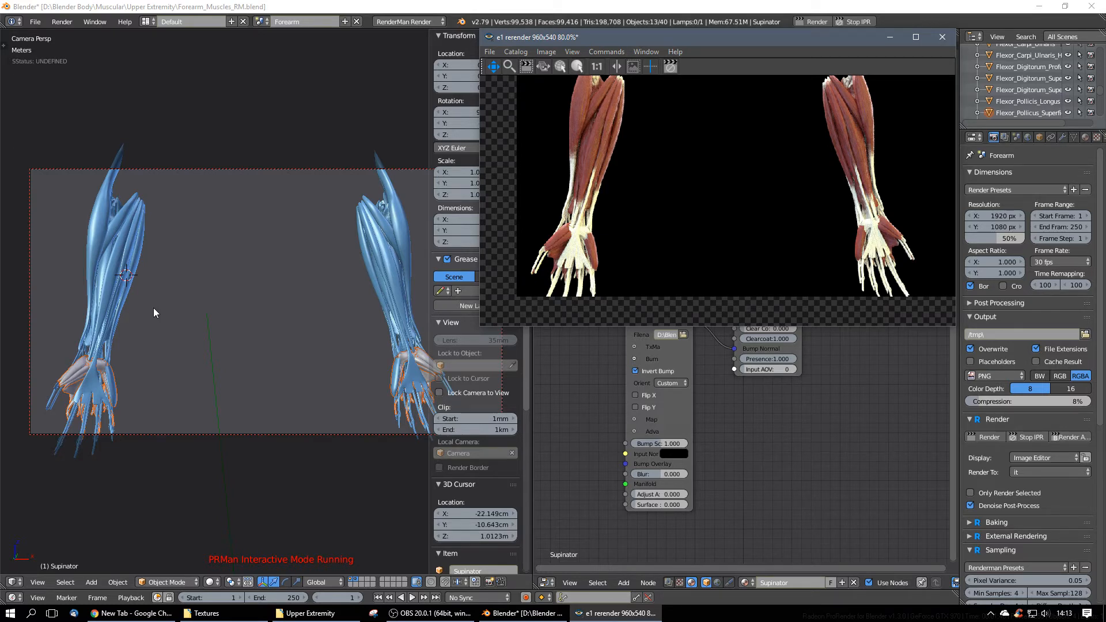
{"action": "scroll", "coordinate": [592, 196], "scroll_direction": "up", "scroll_amount": 1}
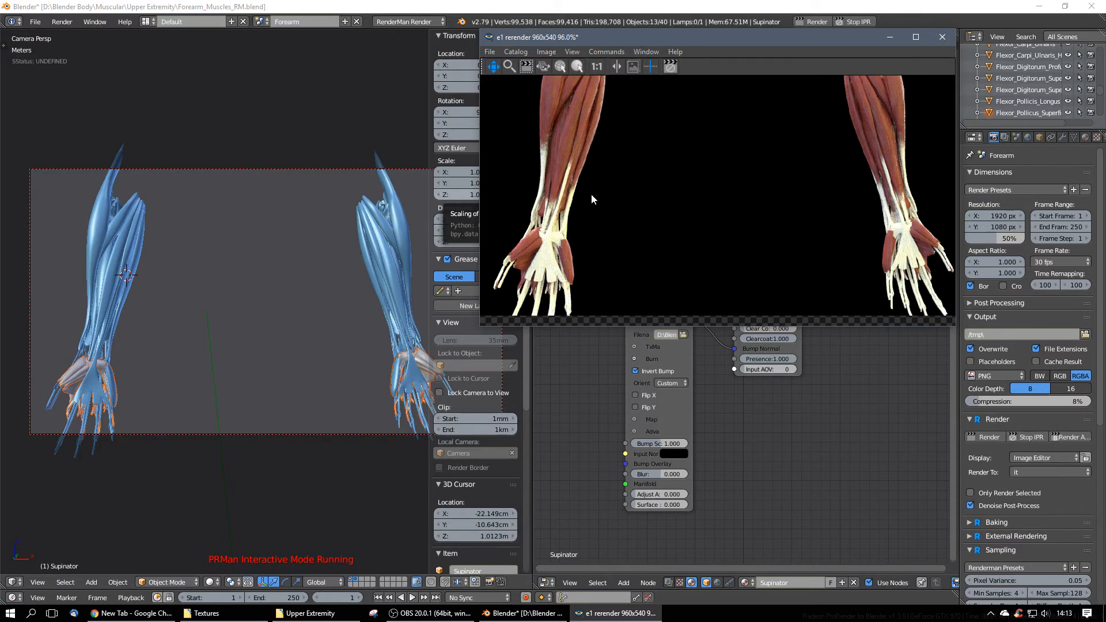
{"action": "left_click", "coordinate": [853, 22]}
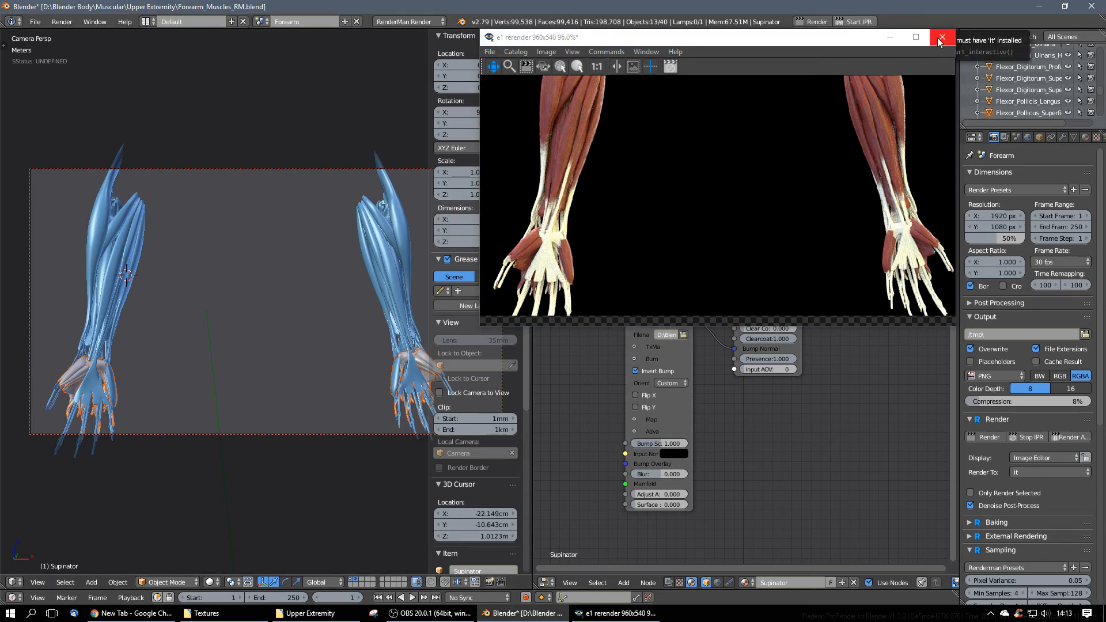